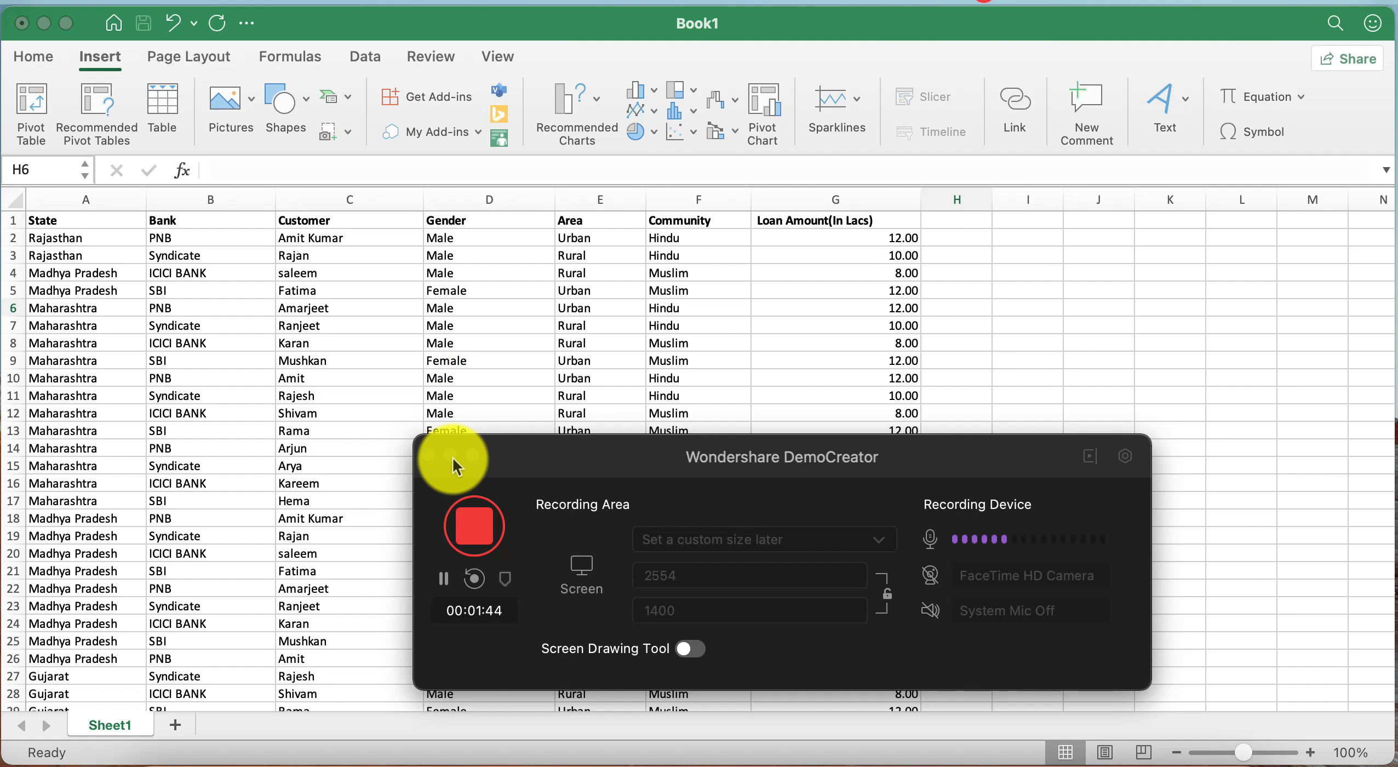
Step: Look through the loan records, checking the Bank column and the extent of the data down to its last row
{"action": "left_click", "coordinate": [452, 455]}
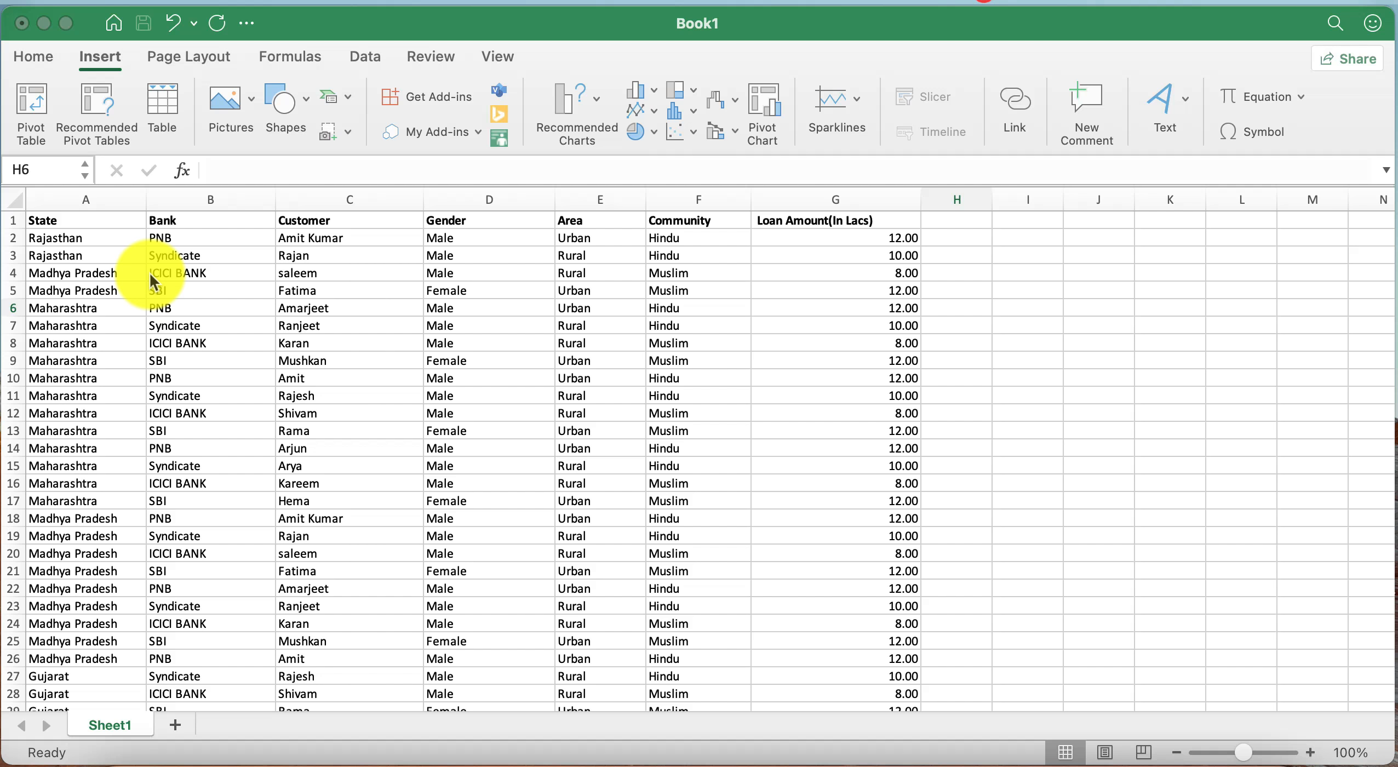
{"action": "left_click", "coordinate": [148, 274]}
{"action": "left_click", "coordinate": [156, 252]}
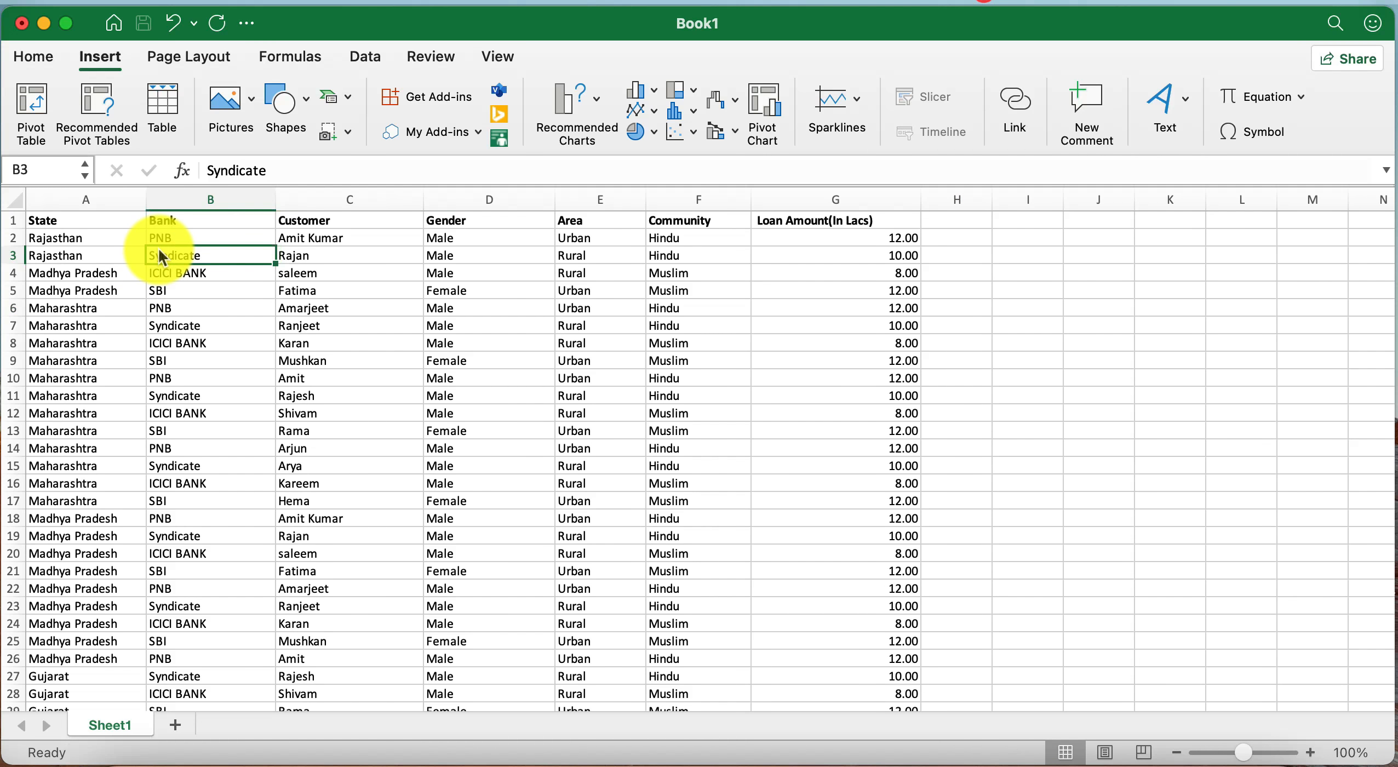
{"action": "key", "text": "Down"}
{"action": "key", "text": "Down"}
{"action": "key", "text": "Down"}
{"action": "key", "text": "Down"}
{"action": "key", "text": "Down"}
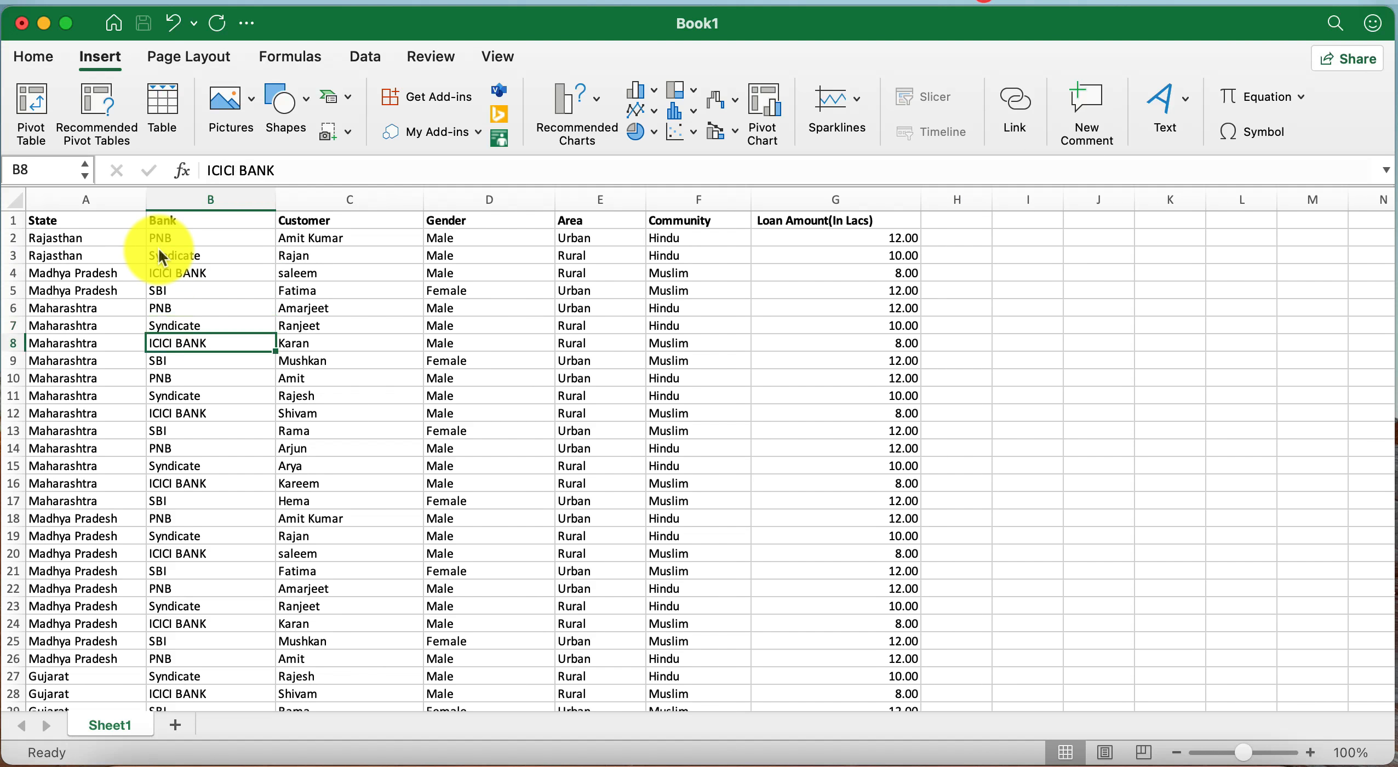
{"action": "scroll", "coordinate": [144, 367], "scroll_direction": "down", "scroll_amount": 1}
{"action": "scroll", "coordinate": [602, 471], "scroll_direction": "down", "scroll_amount": 15}
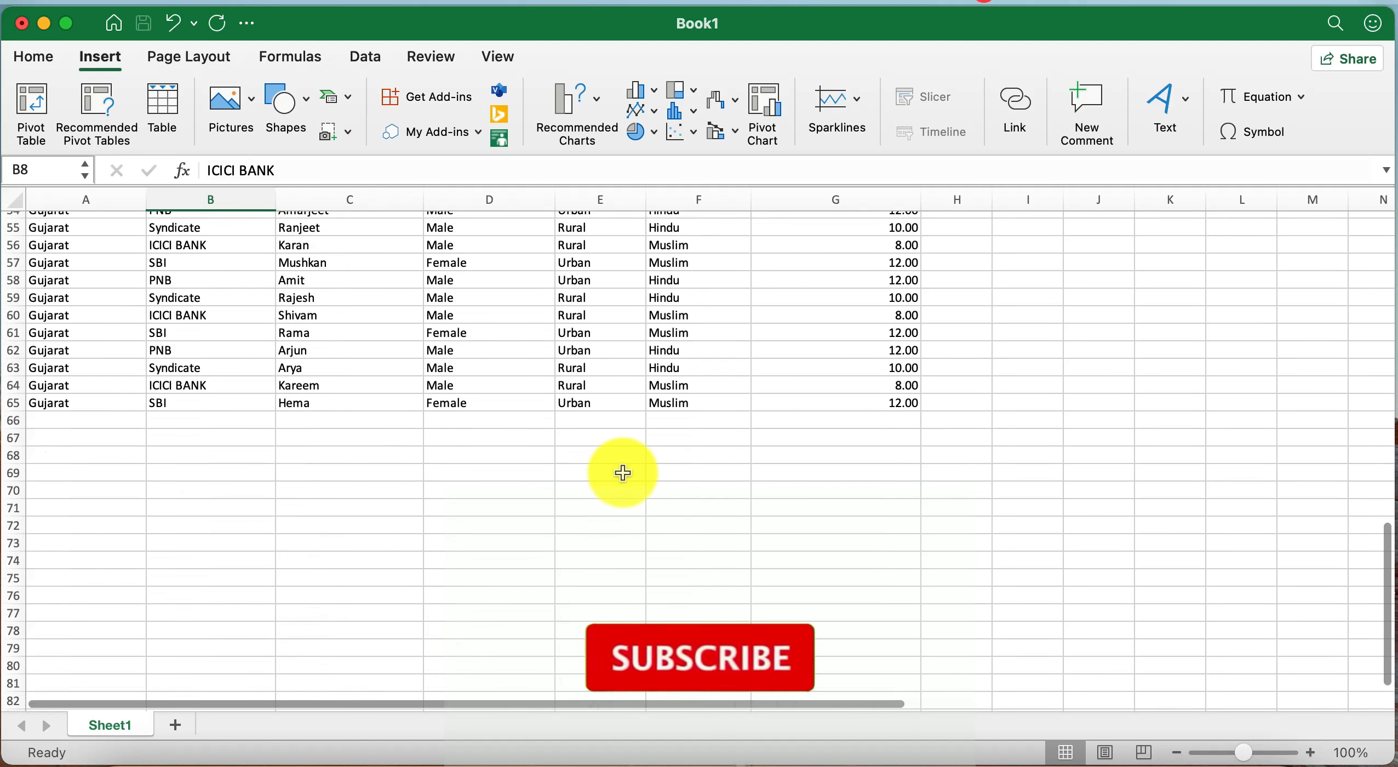
{"action": "scroll", "coordinate": [574, 471], "scroll_direction": "up", "scroll_amount": 3}
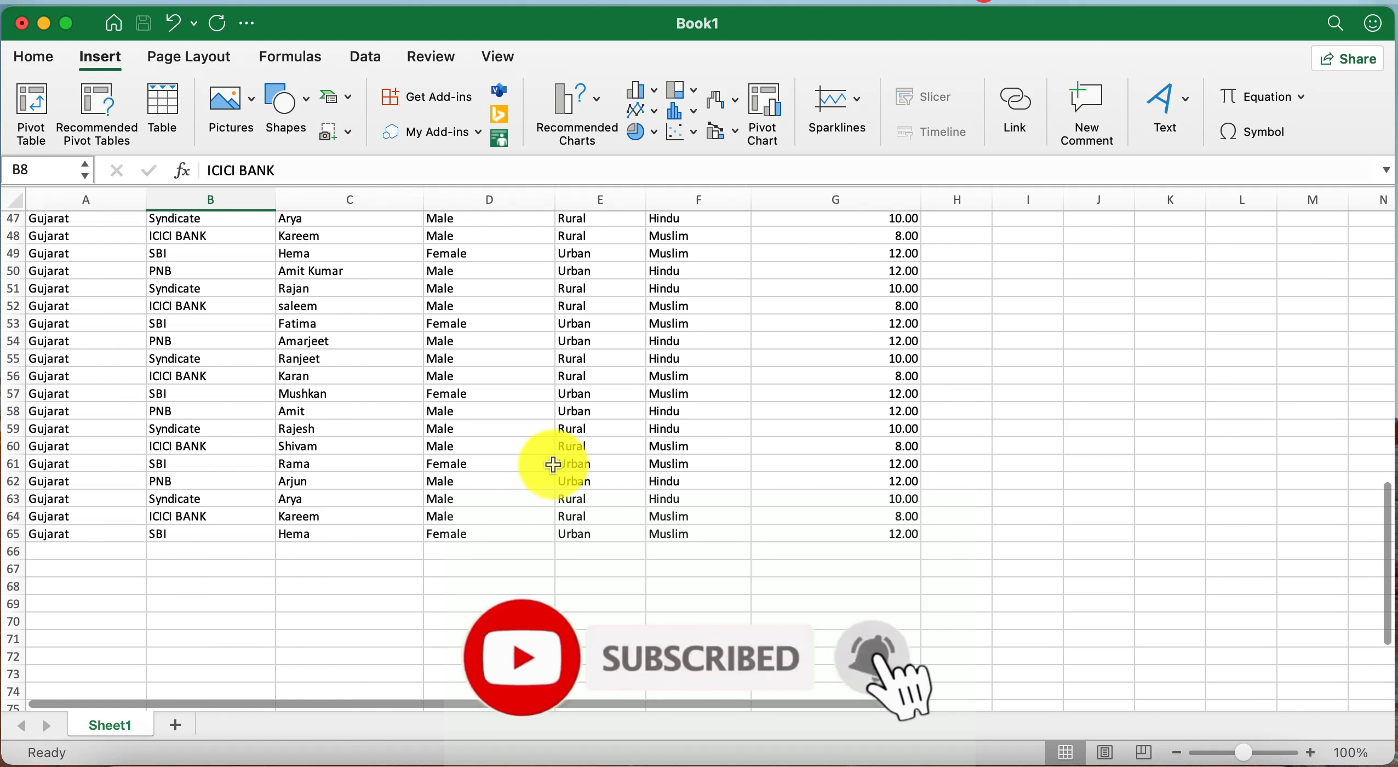
{"action": "scroll", "coordinate": [554, 465], "scroll_direction": "up", "scroll_amount": 2}
{"action": "scroll", "coordinate": [554, 465], "scroll_direction": "up", "scroll_amount": 12}
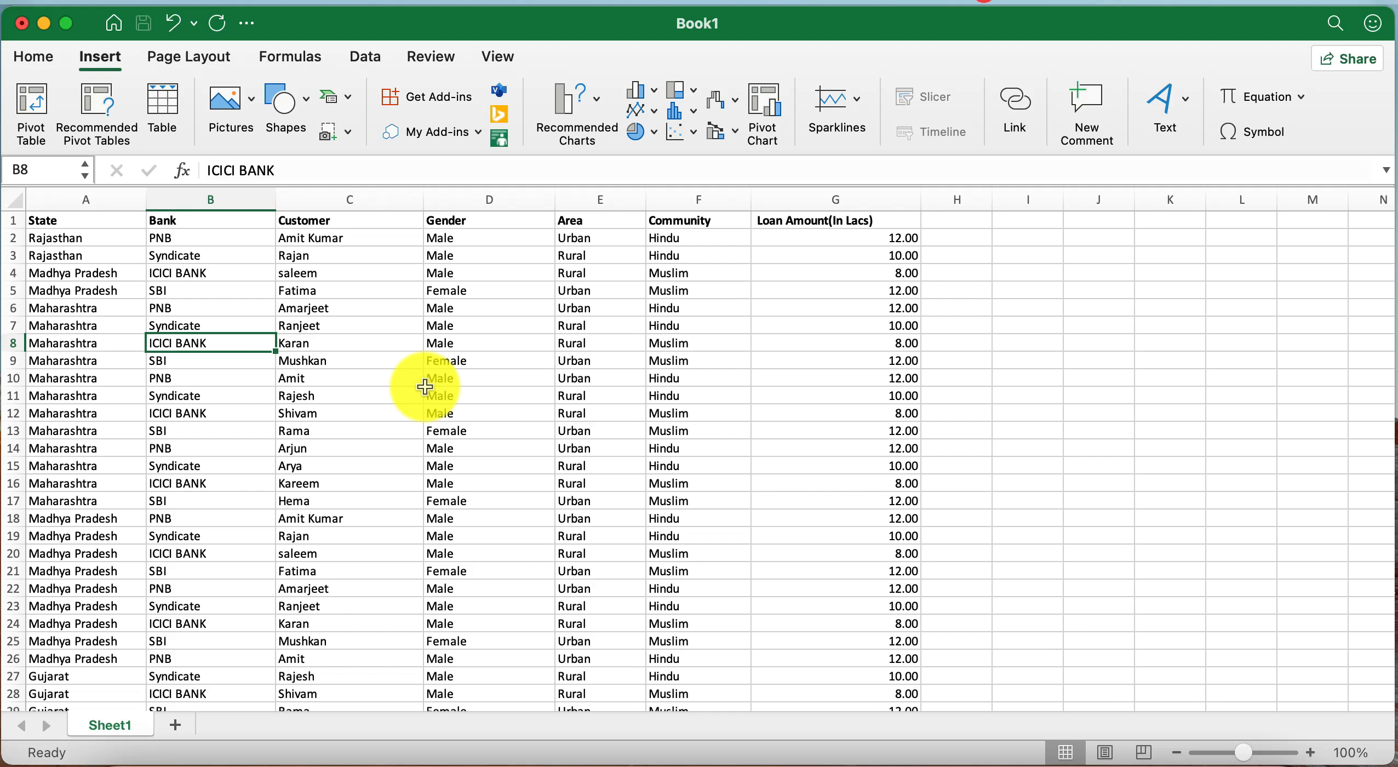
Step: Examine the Customer and Gender columns and the full row range of the loan data on Sheet1
{"action": "left_click_drag", "start_coordinate": [47, 219], "coordinate": [778, 463]}
{"action": "left_click", "coordinate": [732, 480]}
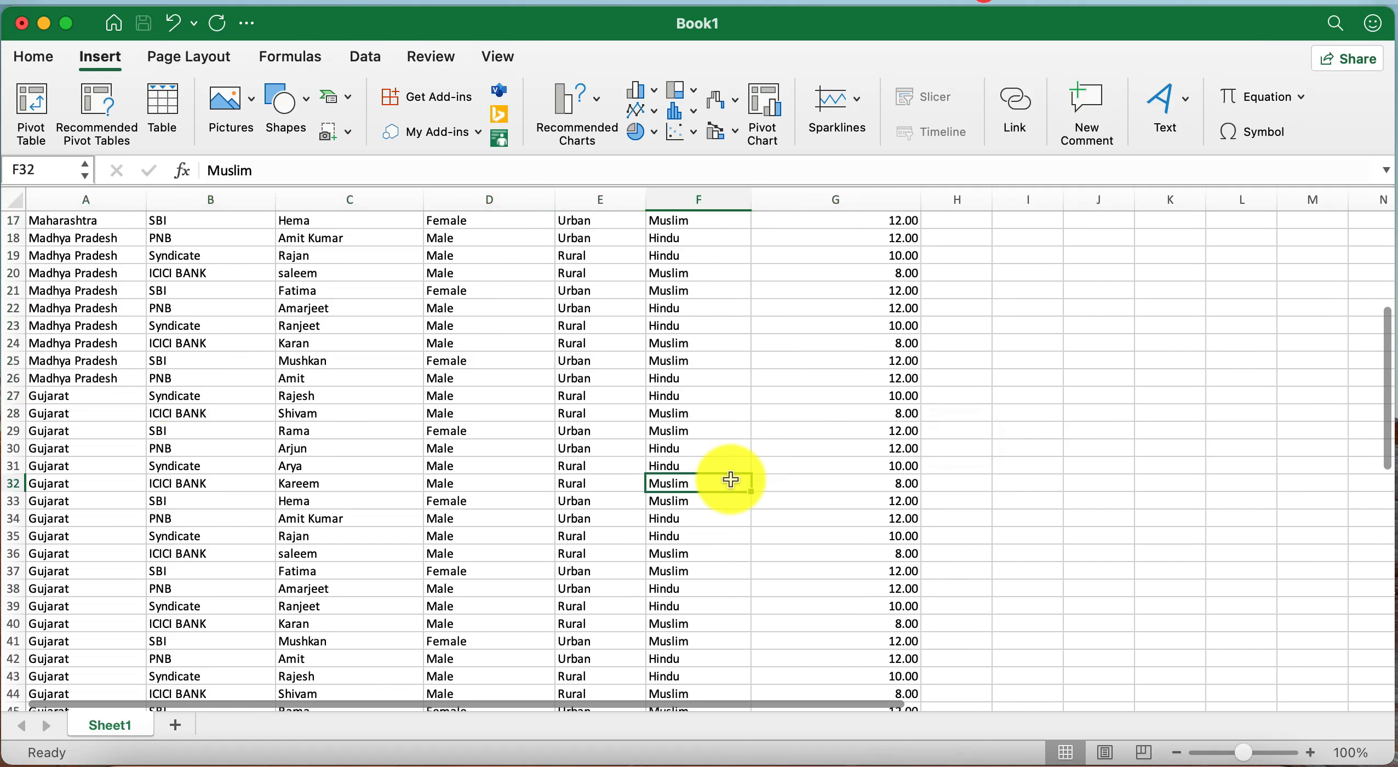
{"action": "scroll", "coordinate": [723, 472], "scroll_direction": "down", "scroll_amount": 10}
{"action": "scroll", "coordinate": [723, 473], "scroll_direction": "up", "scroll_amount": 20}
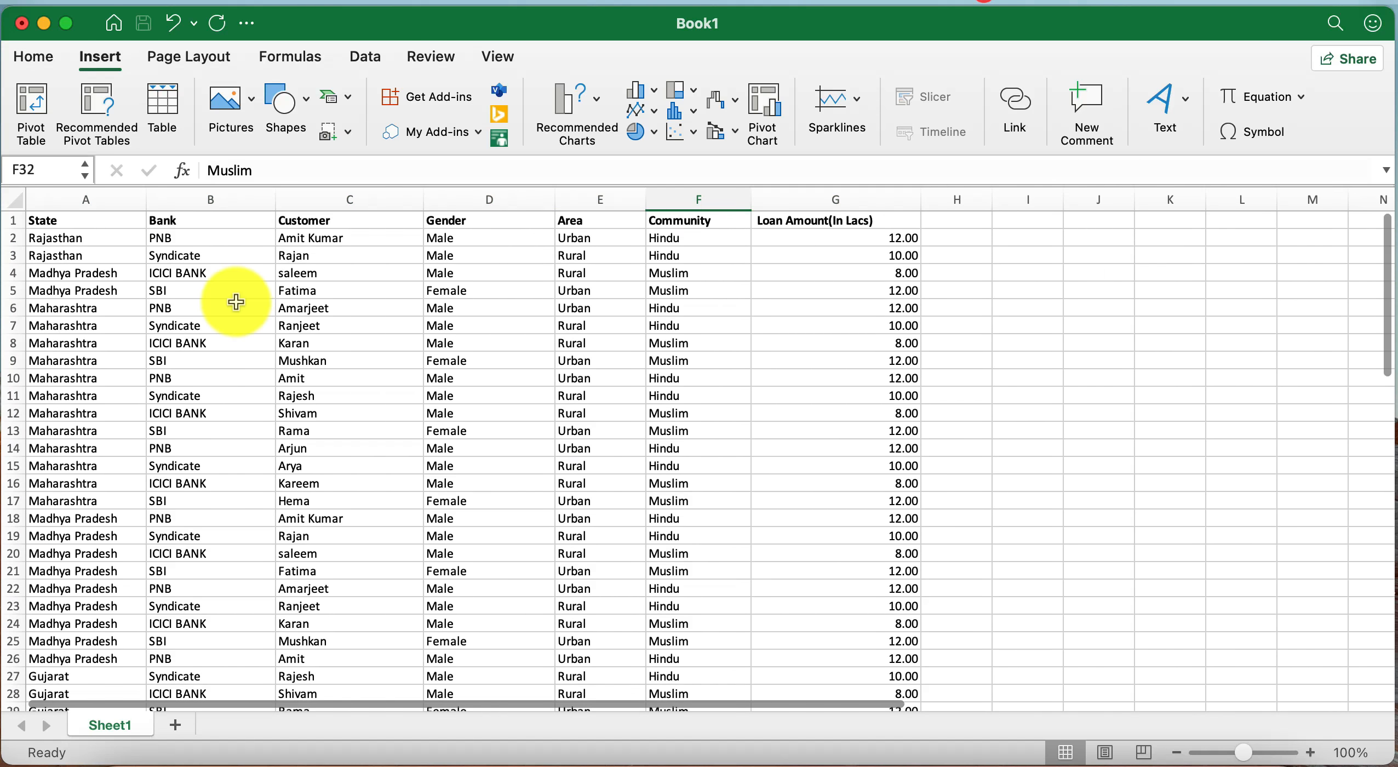
{"action": "left_click", "coordinate": [282, 238]}
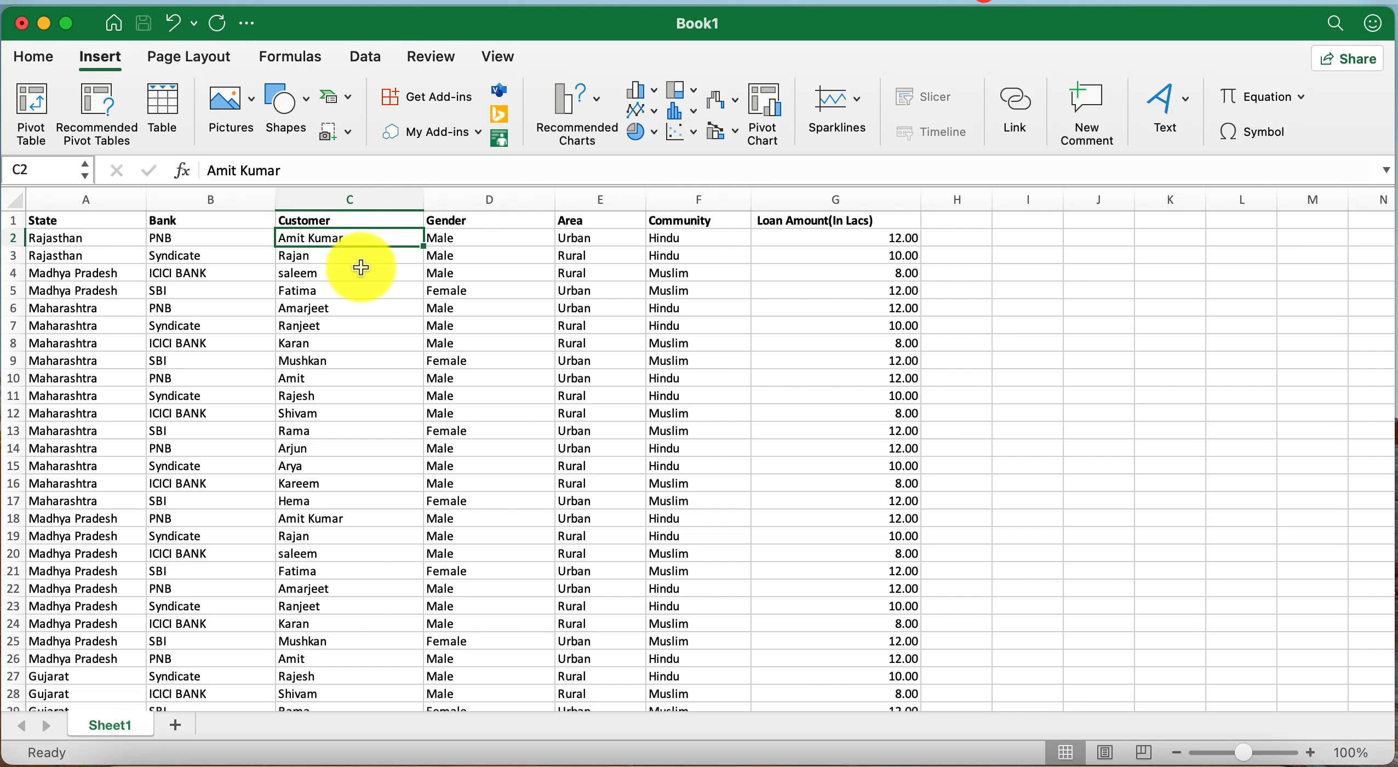
{"action": "left_click", "coordinate": [548, 344]}
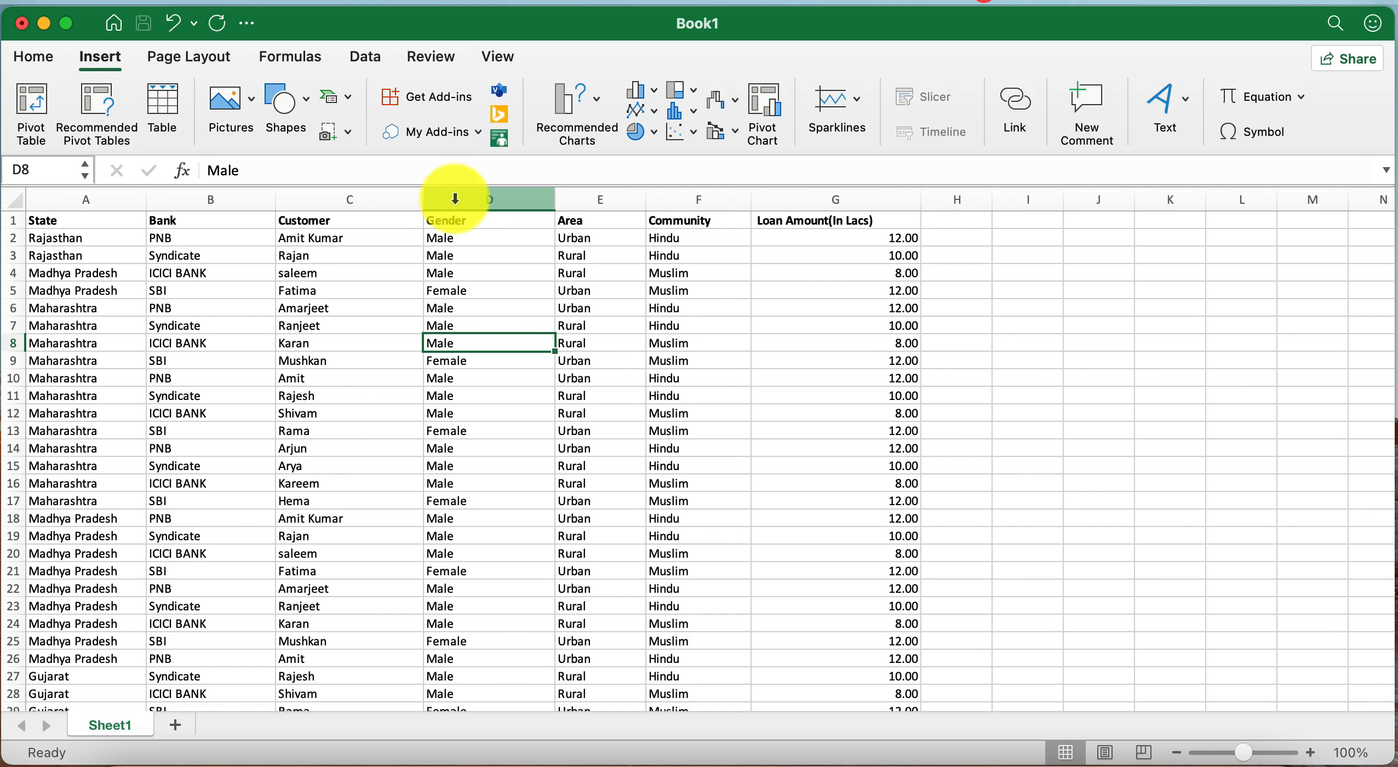
{"action": "left_click", "coordinate": [465, 217]}
{"action": "left_click", "coordinate": [498, 327]}
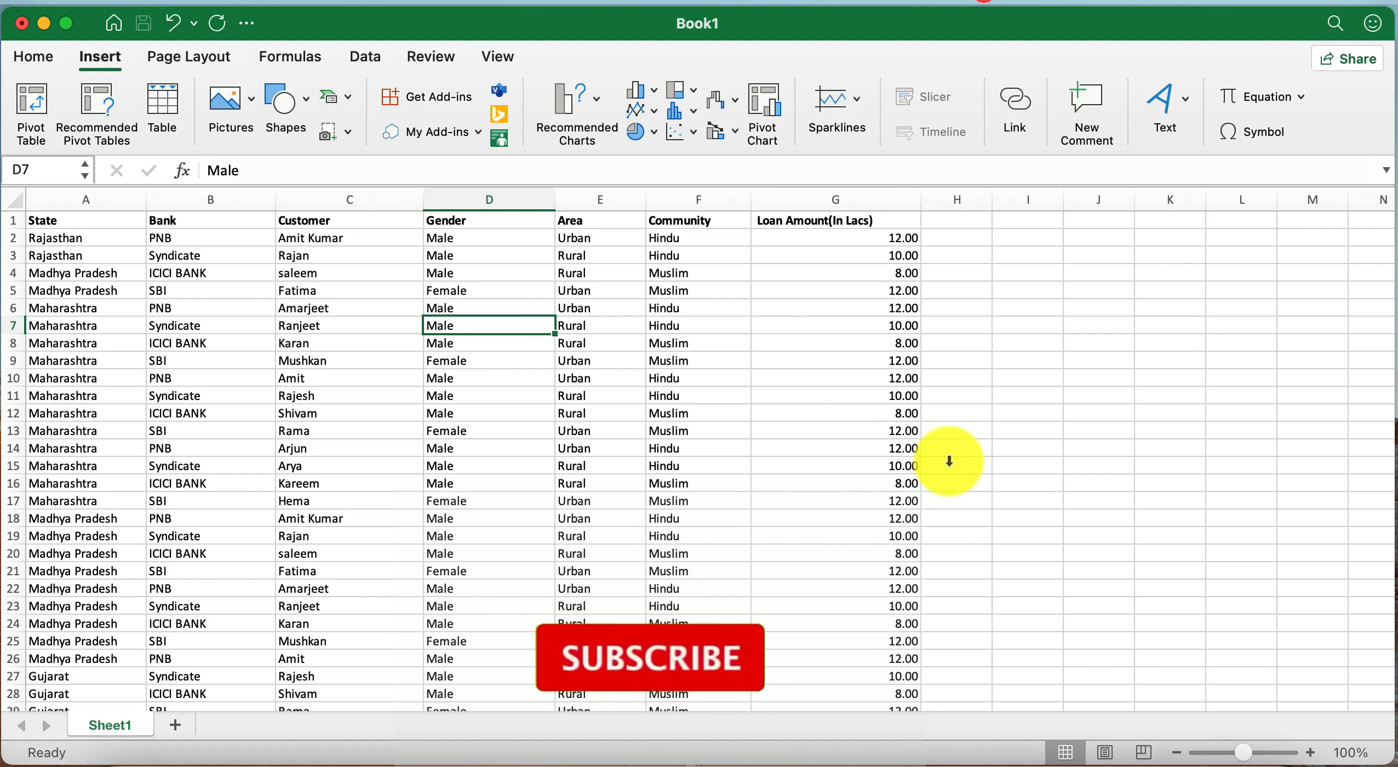
{"action": "scroll", "coordinate": [150, 562], "scroll_direction": "down", "scroll_amount": 20}
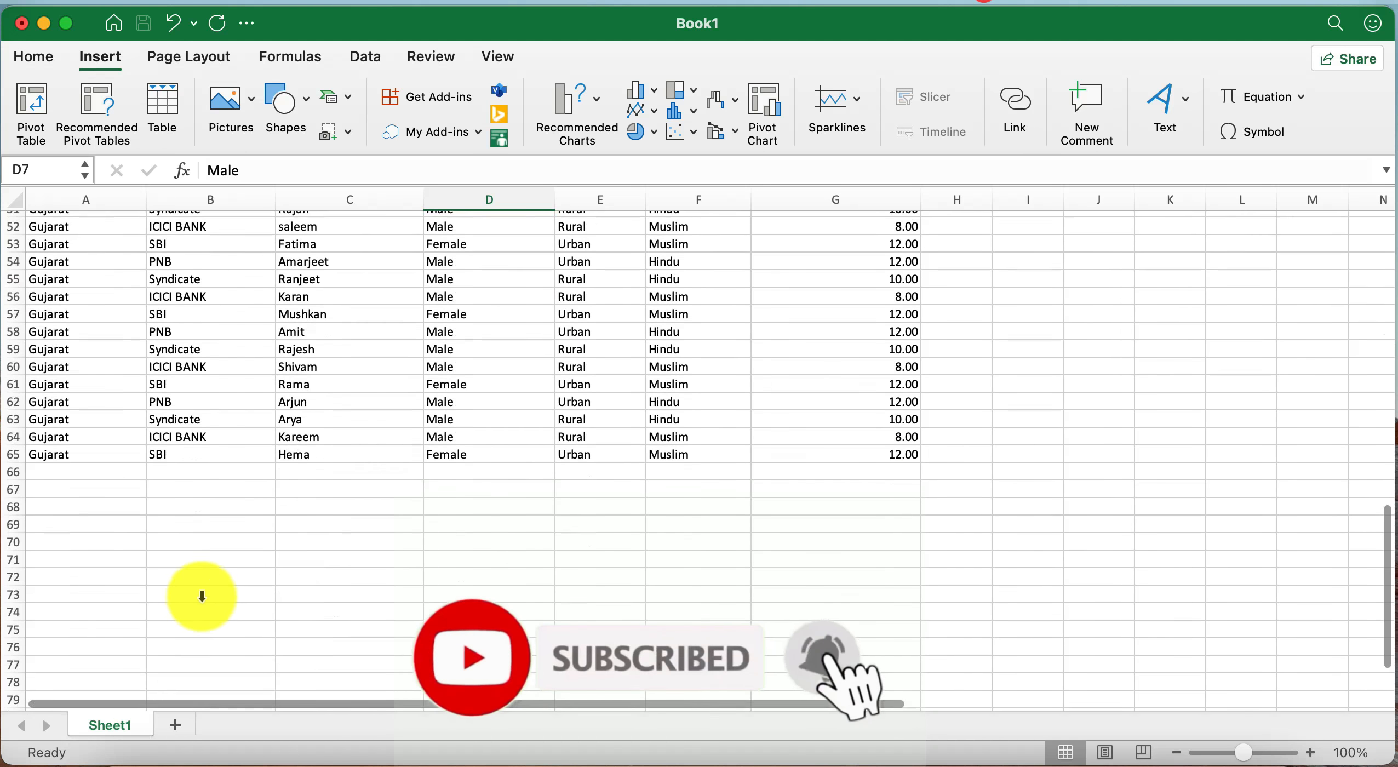
{"action": "scroll", "coordinate": [146, 527], "scroll_direction": "up", "scroll_amount": 6}
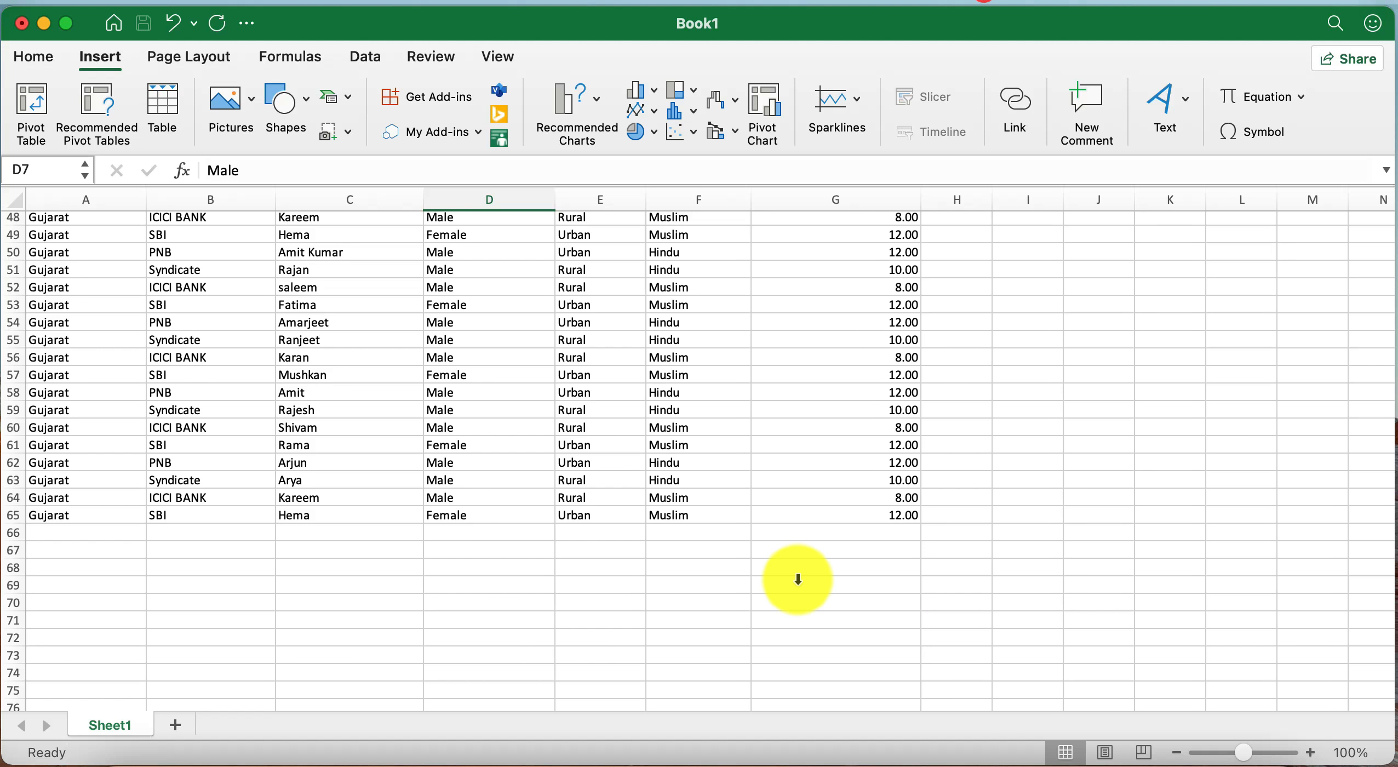
{"action": "scroll", "coordinate": [799, 580], "scroll_direction": "down", "scroll_amount": 15}
{"action": "scroll", "coordinate": [801, 578], "scroll_direction": "up", "scroll_amount": 20}
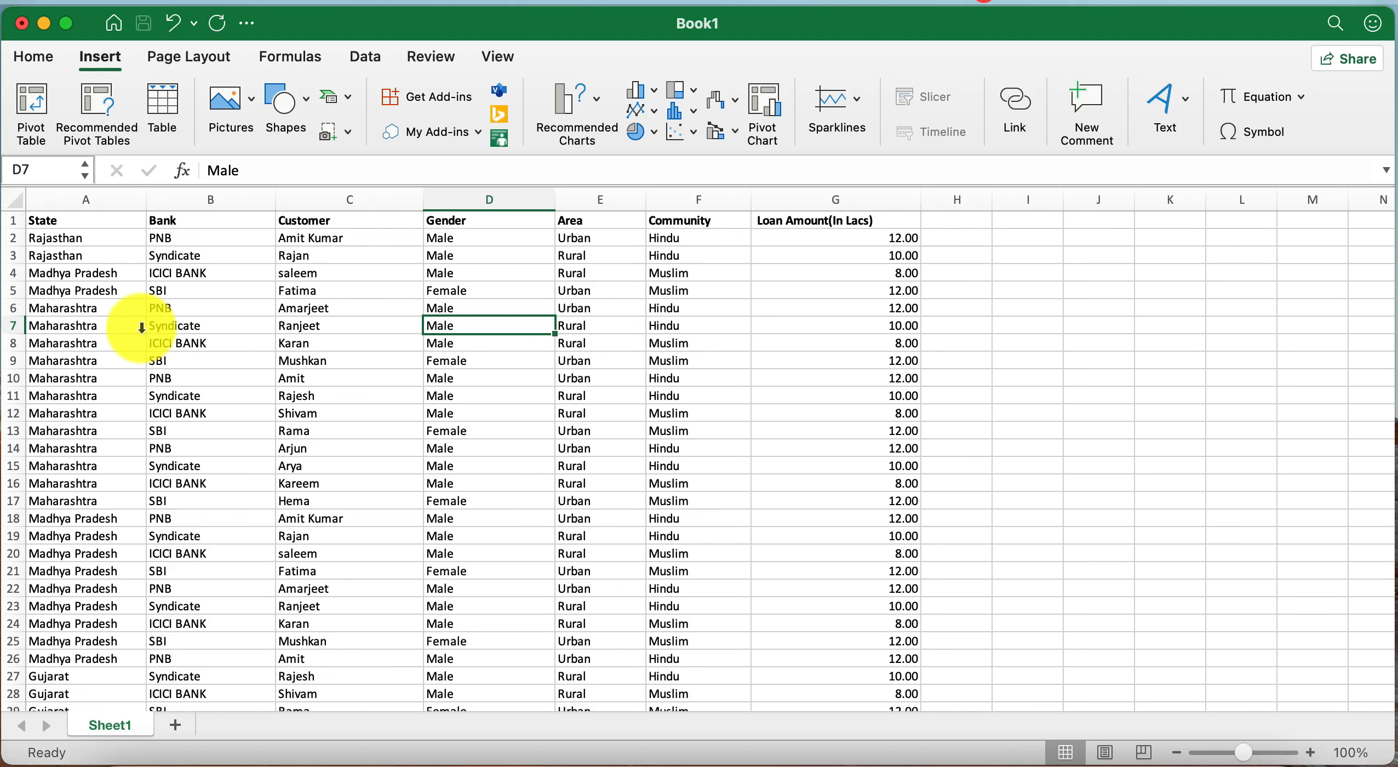
Step: Check the column headings in row 1, from State to Loan Amount(In Lacs)
{"action": "left_click", "coordinate": [86, 219]}
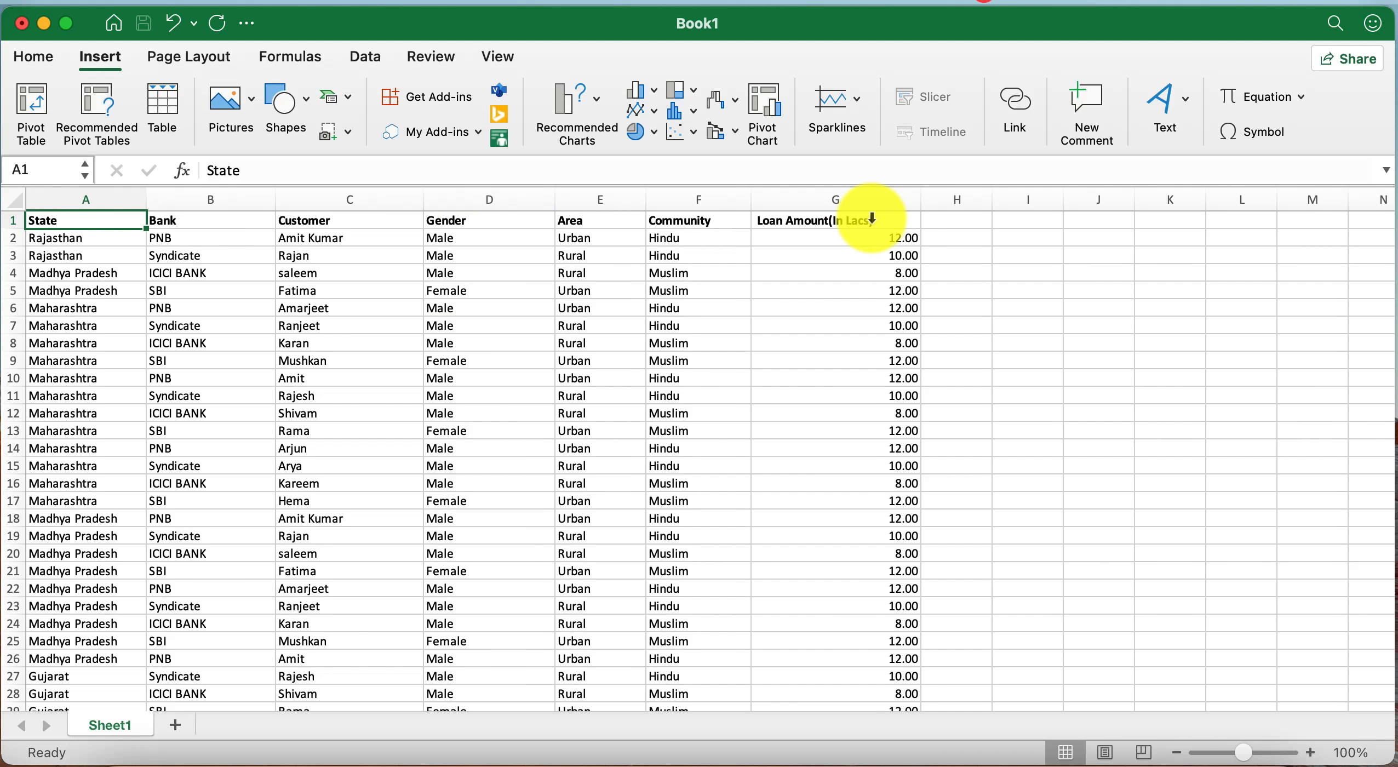
{"action": "left_click_drag", "start_coordinate": [873, 219], "coordinate": [865, 343]}
{"action": "left_click", "coordinate": [698, 343]}
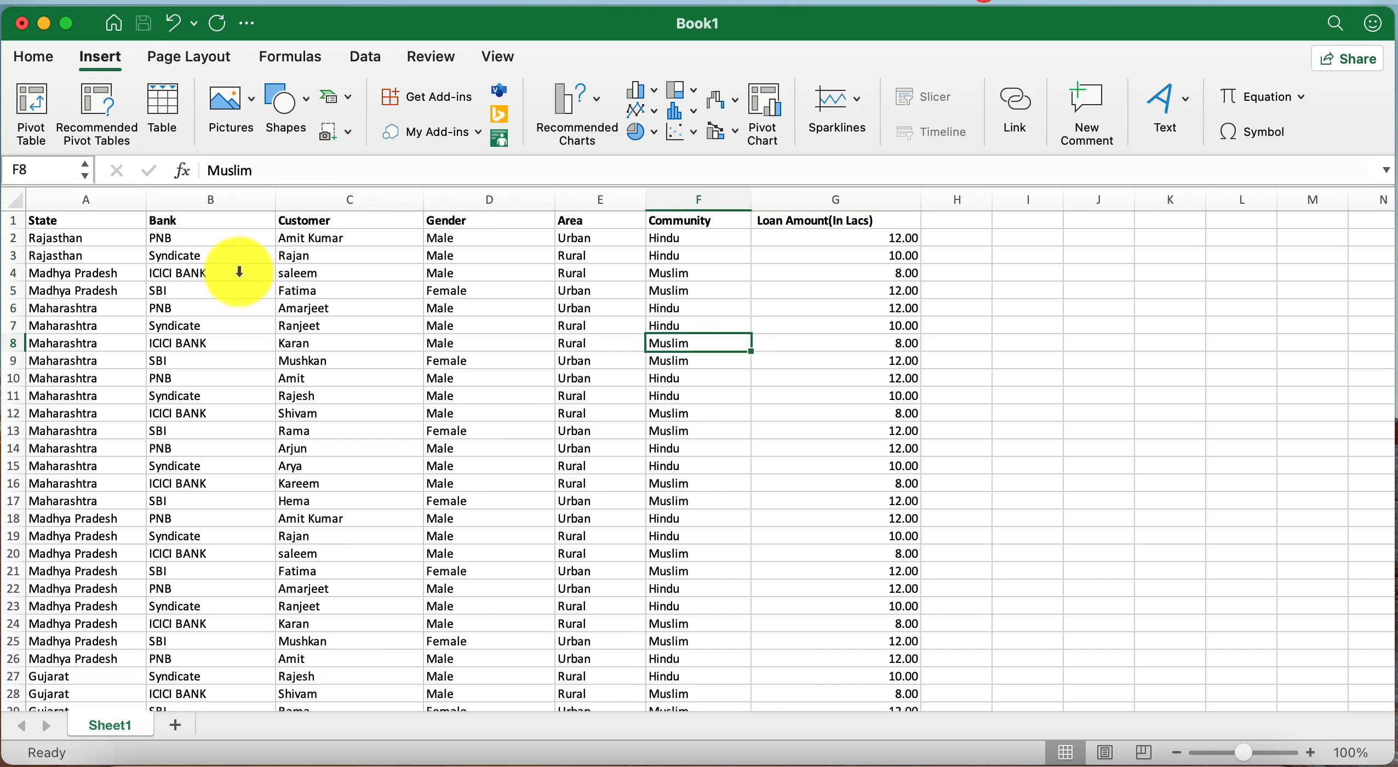
{"action": "left_click_drag", "start_coordinate": [50, 211], "coordinate": [870, 225]}
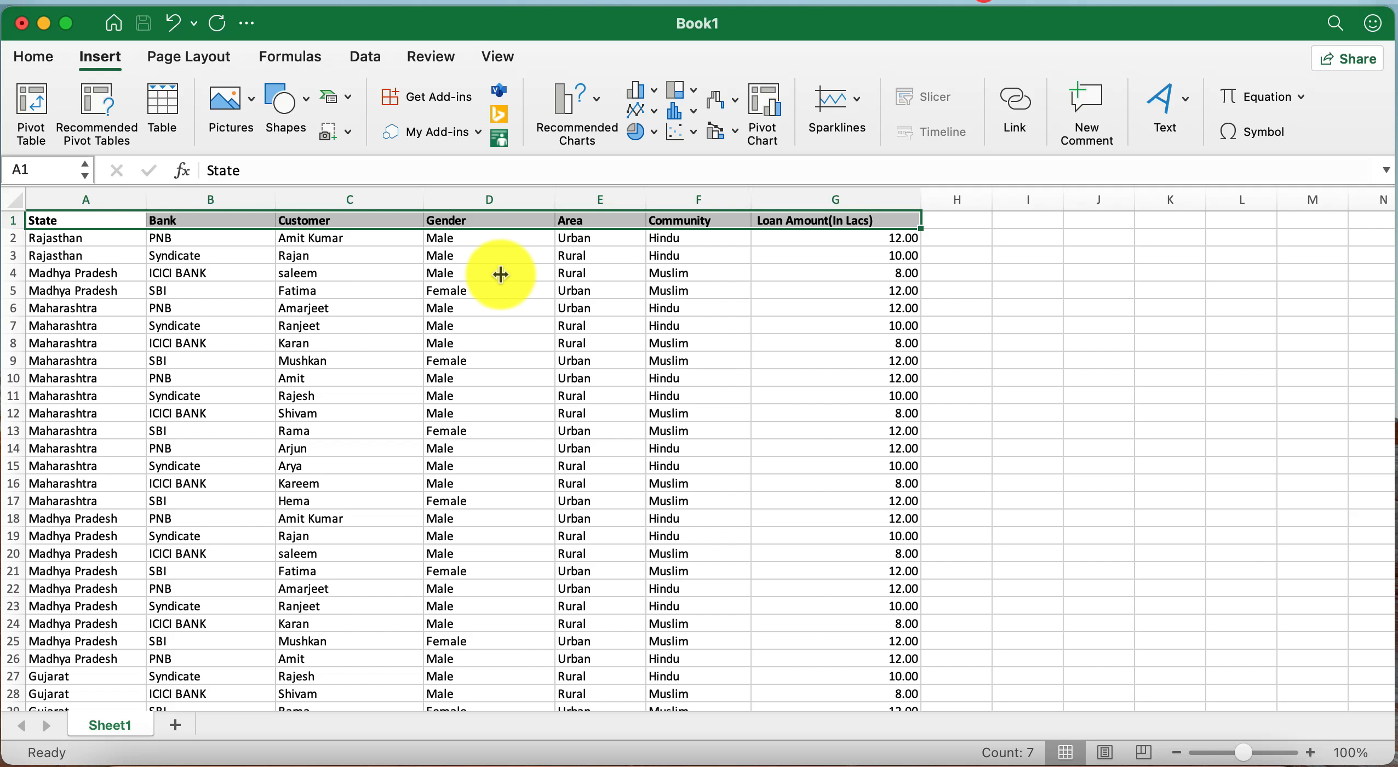
{"action": "left_click", "coordinate": [253, 242]}
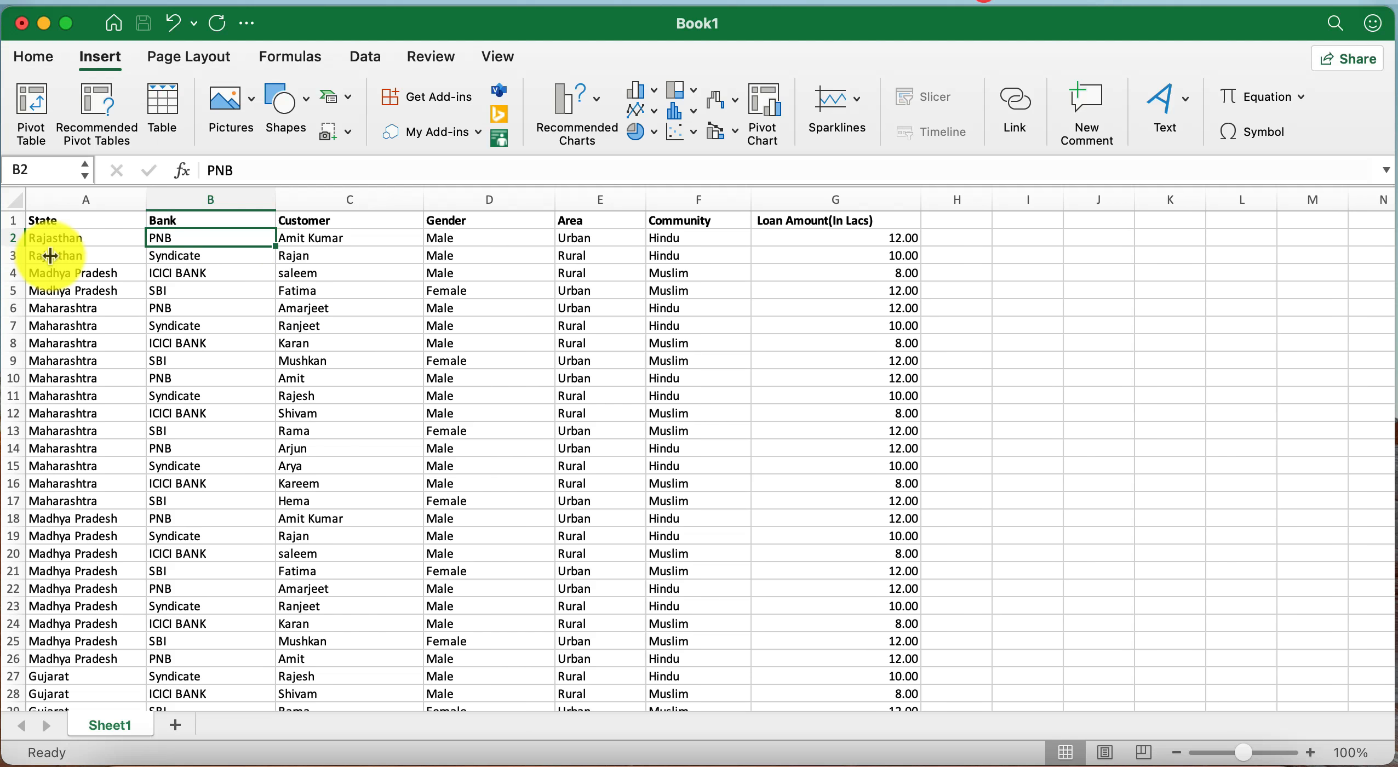
Step: Create a pivot table on a new worksheet from the loan data in Sheet1, range A1:G65, including the headings
{"action": "left_click_drag", "start_coordinate": [58, 222], "coordinate": [865, 657]}
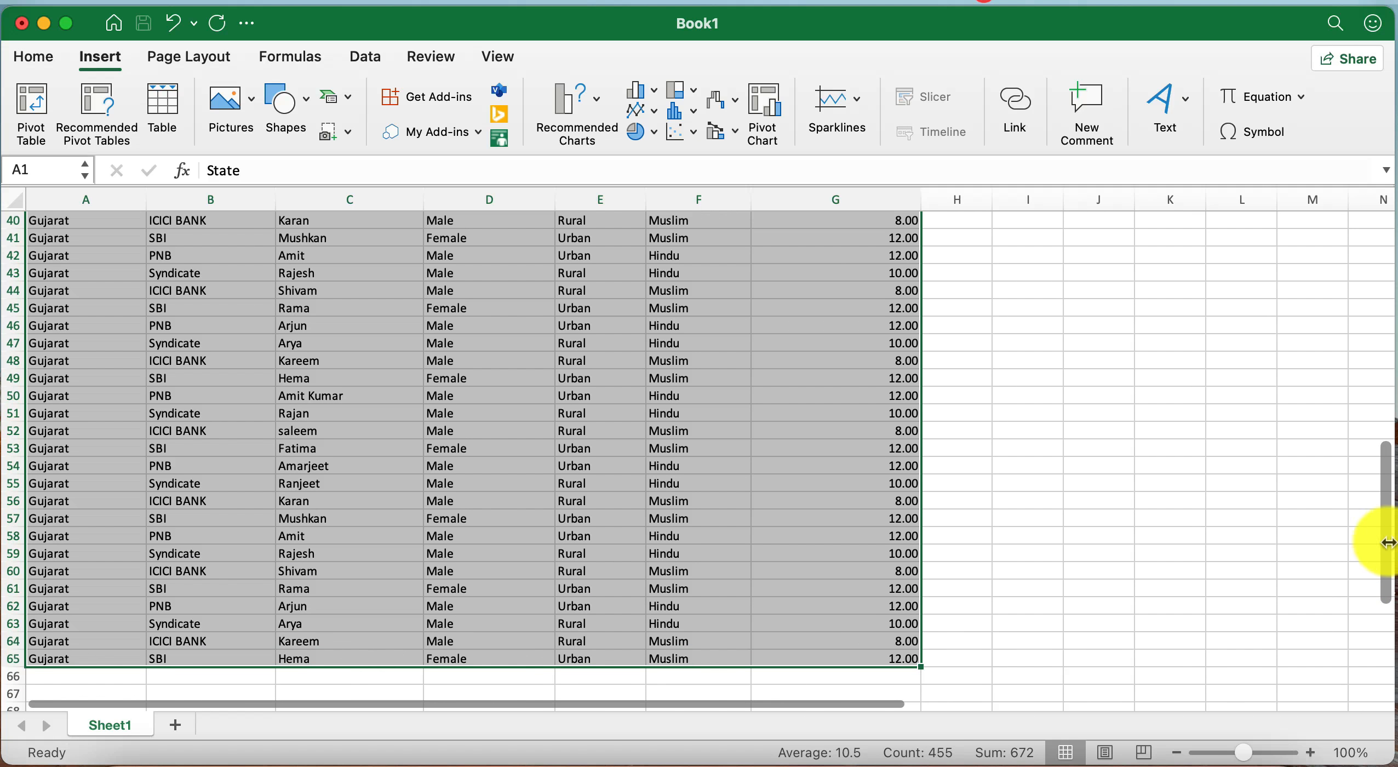
{"action": "left_click_drag", "start_coordinate": [1388, 540], "coordinate": [1351, 125]}
{"action": "left_click_drag", "start_coordinate": [1391, 344], "coordinate": [1389, 193]}
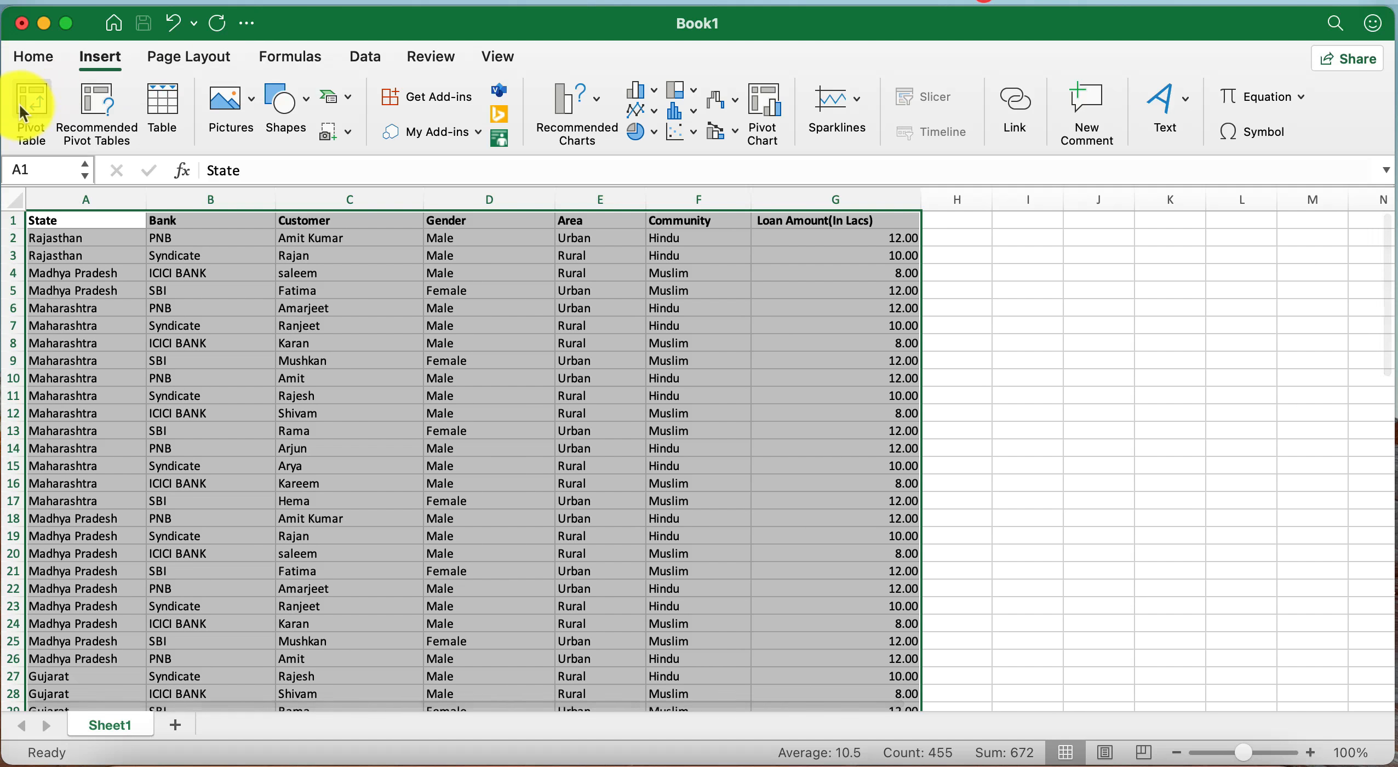
{"action": "left_click", "coordinate": [86, 57]}
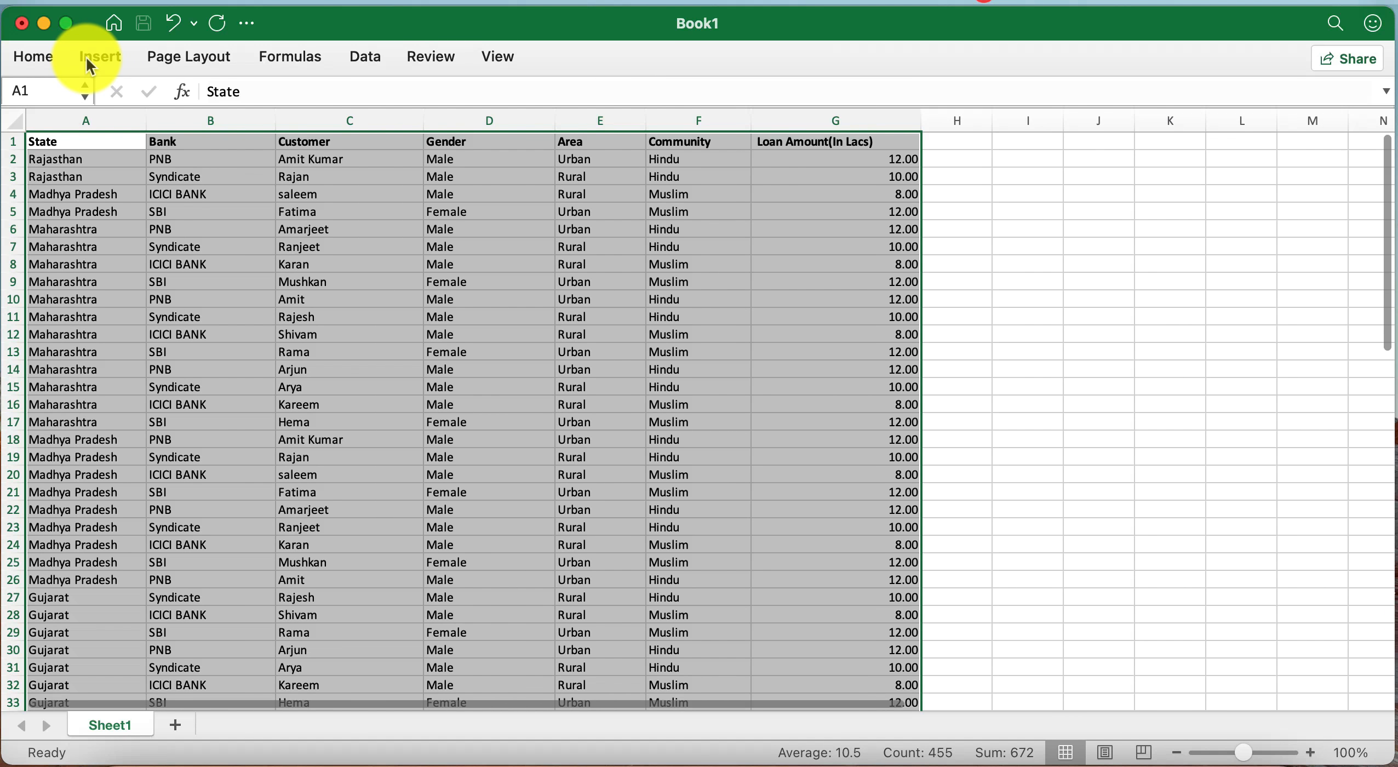
{"action": "left_click", "coordinate": [87, 57]}
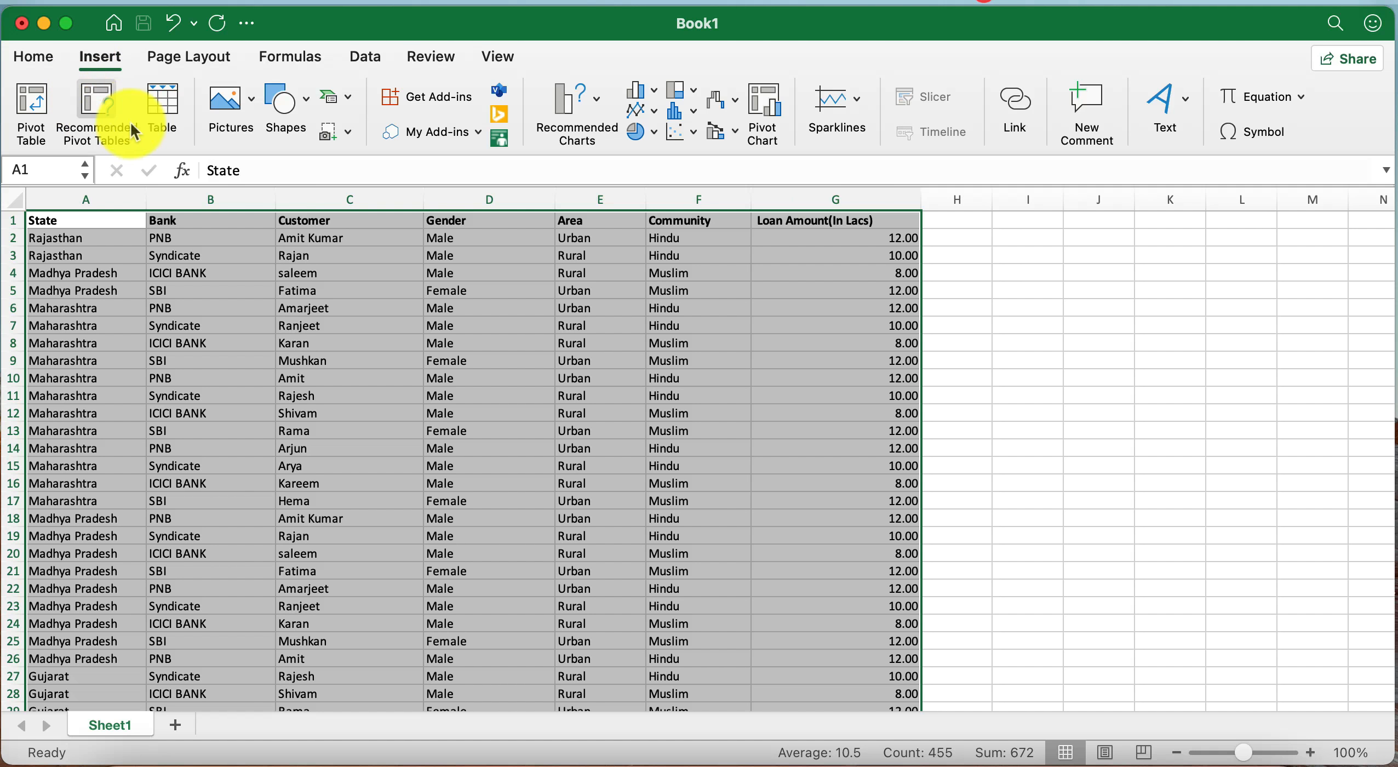
{"action": "left_click", "coordinate": [31, 108]}
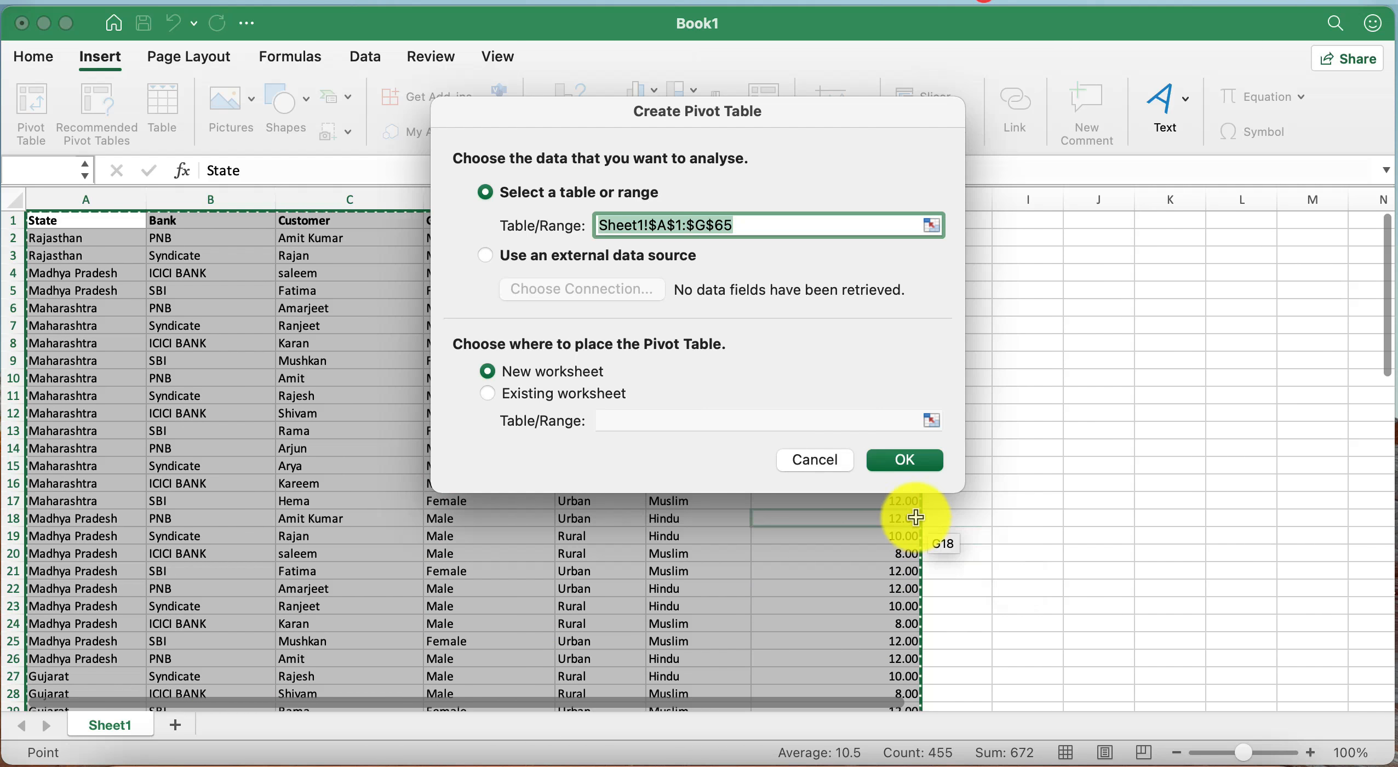
{"action": "left_click", "coordinate": [907, 462]}
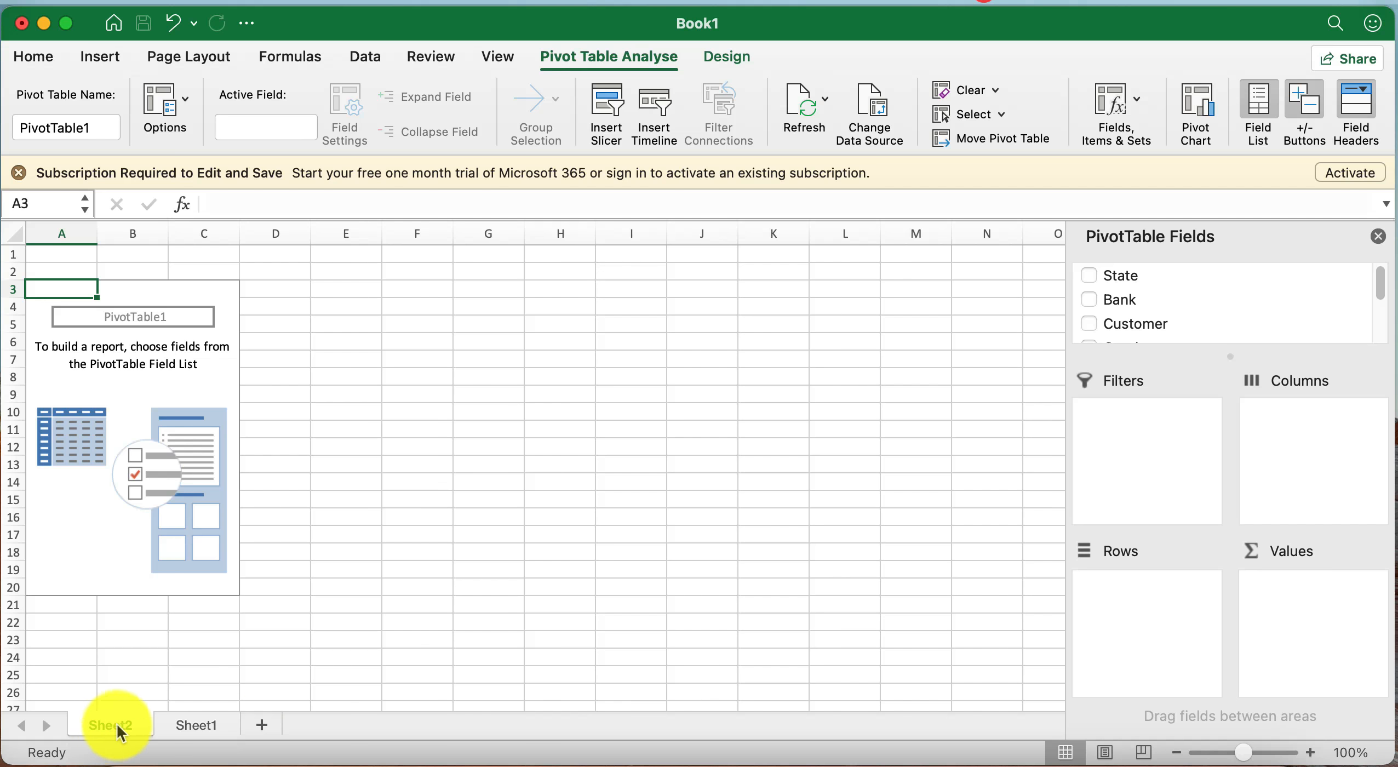
Step: Enable the Classic Pivot Table layout in the options of the empty pivot table on Sheet2
{"action": "left_click", "coordinate": [218, 737]}
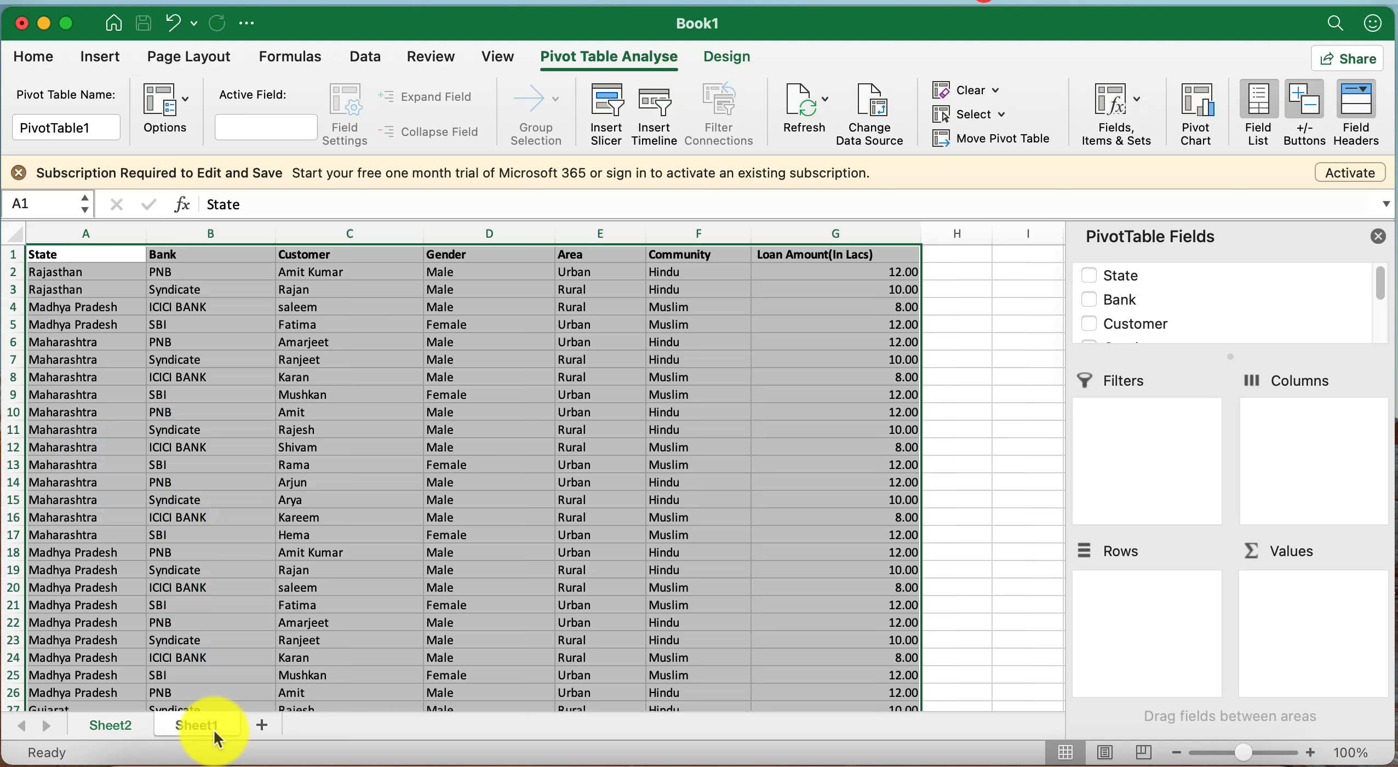
{"action": "left_click", "coordinate": [131, 727]}
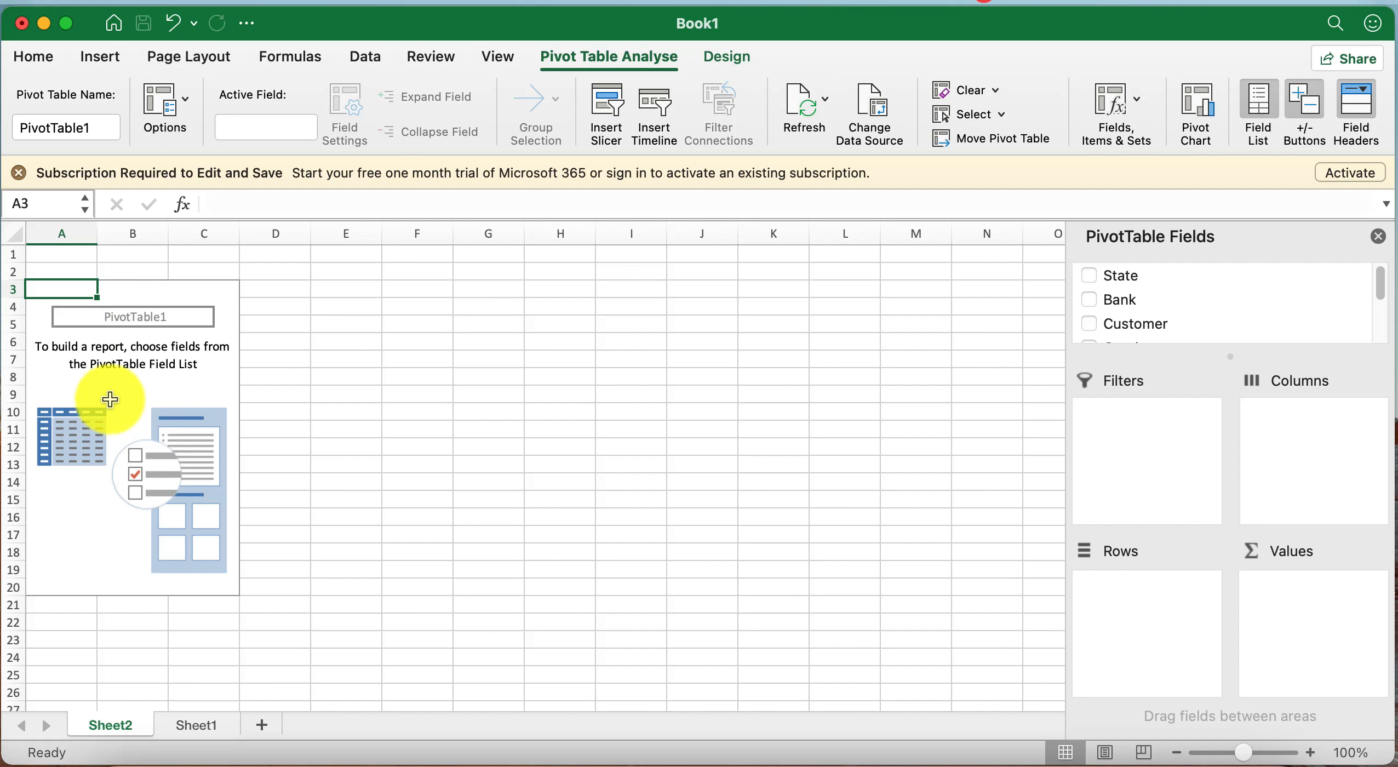
{"action": "right_click", "coordinate": [133, 373]}
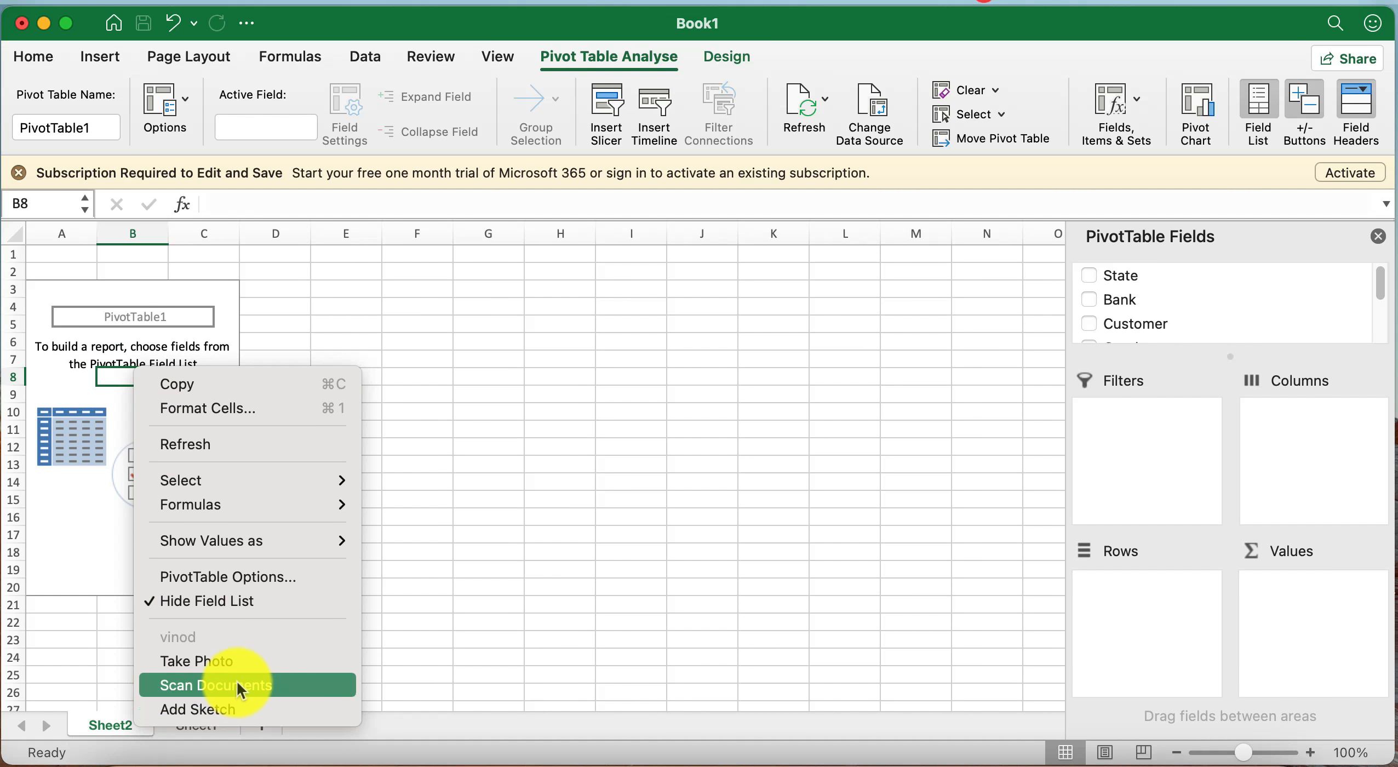
{"action": "left_click", "coordinate": [221, 574]}
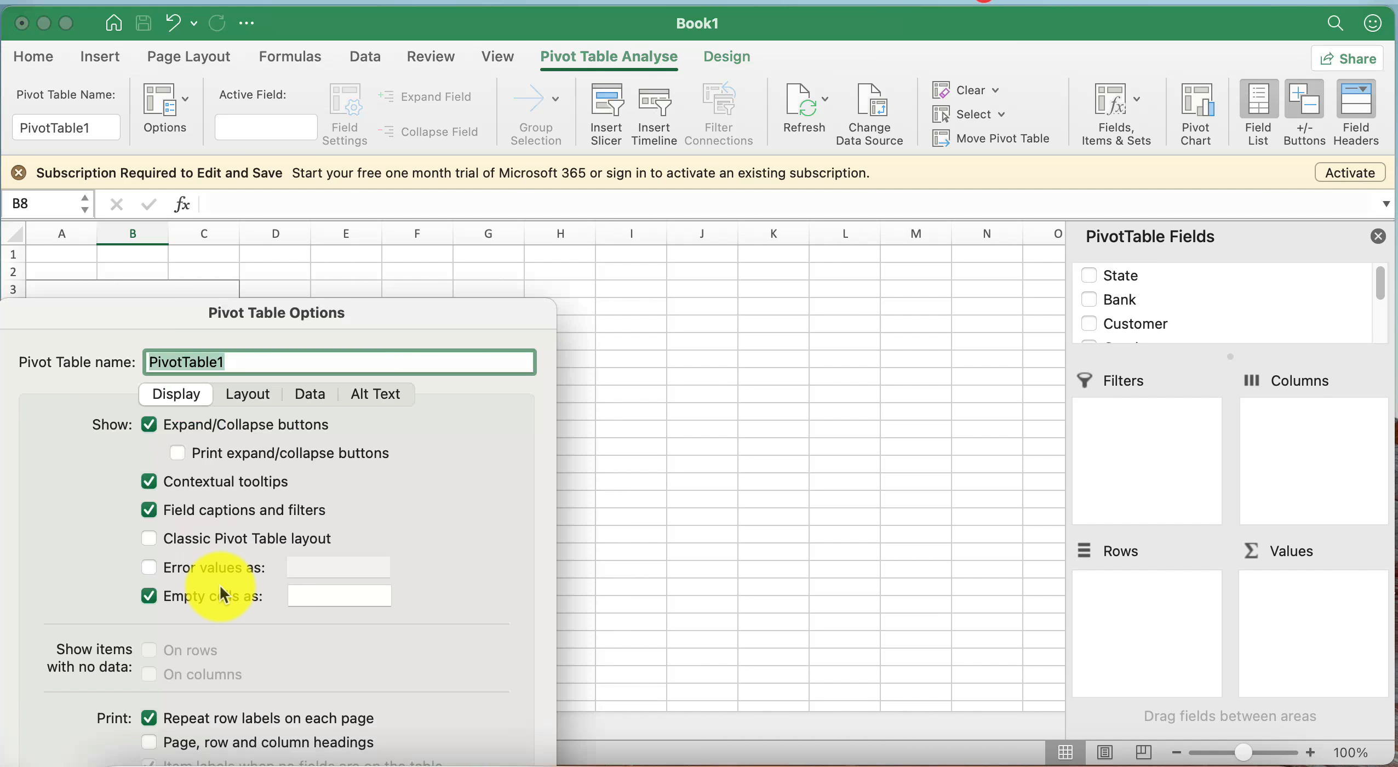
{"action": "left_click_drag", "start_coordinate": [306, 325], "coordinate": [647, 155]}
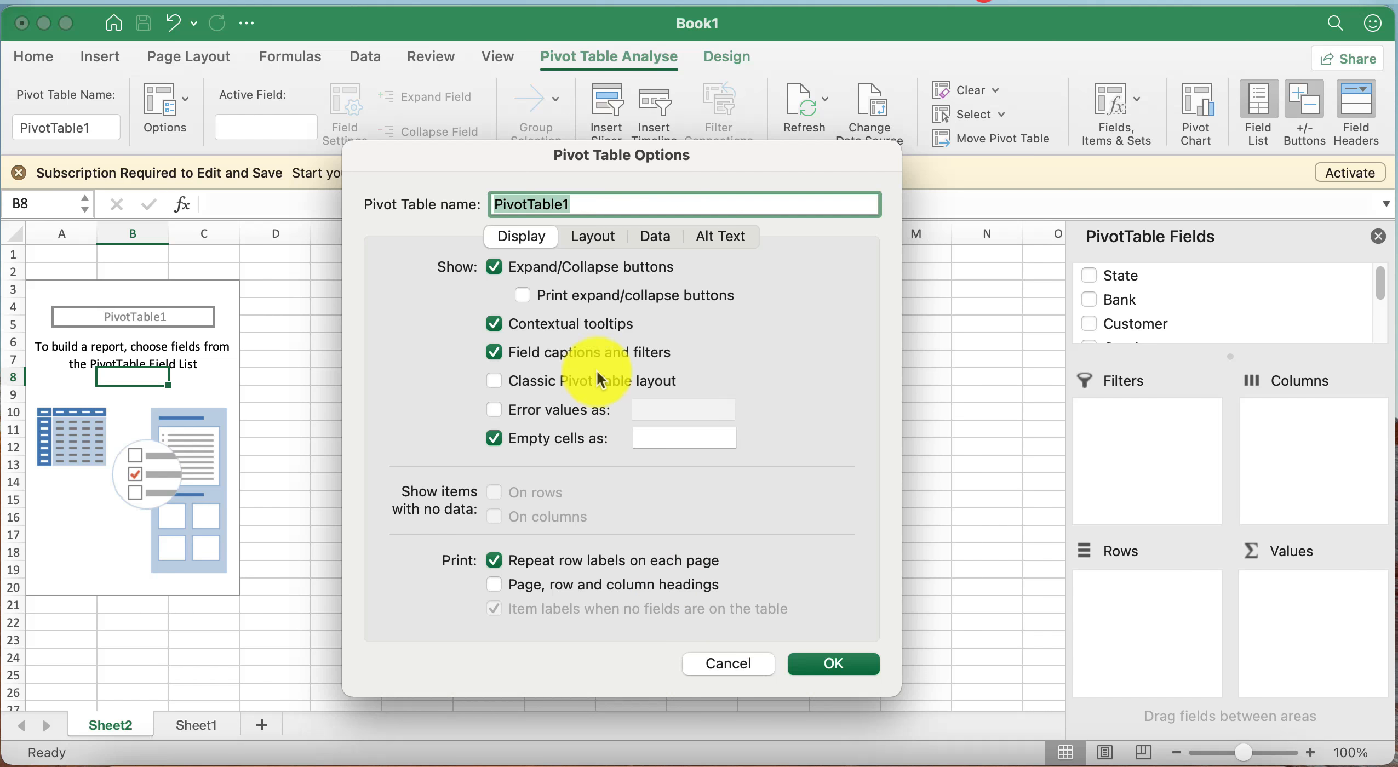
{"action": "left_click", "coordinate": [586, 241]}
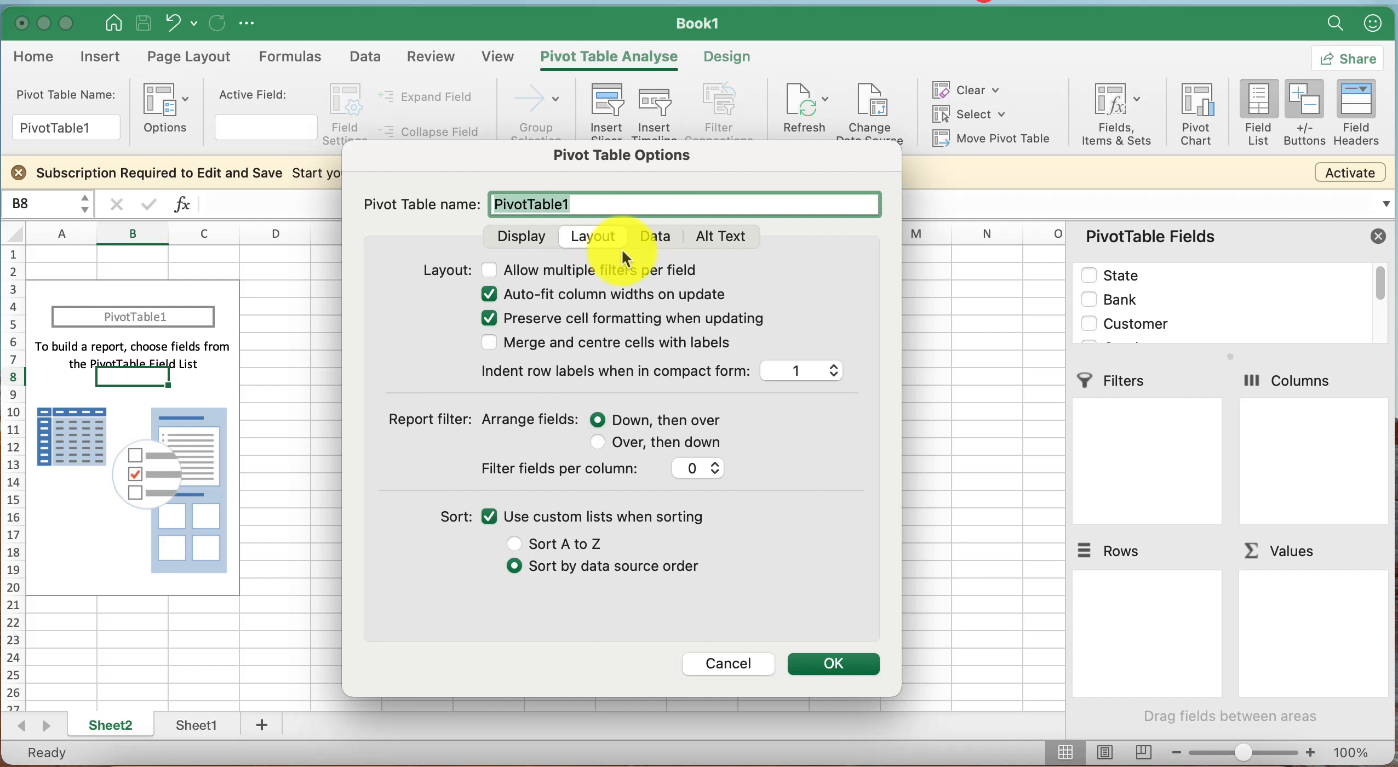
{"action": "left_click", "coordinate": [652, 241]}
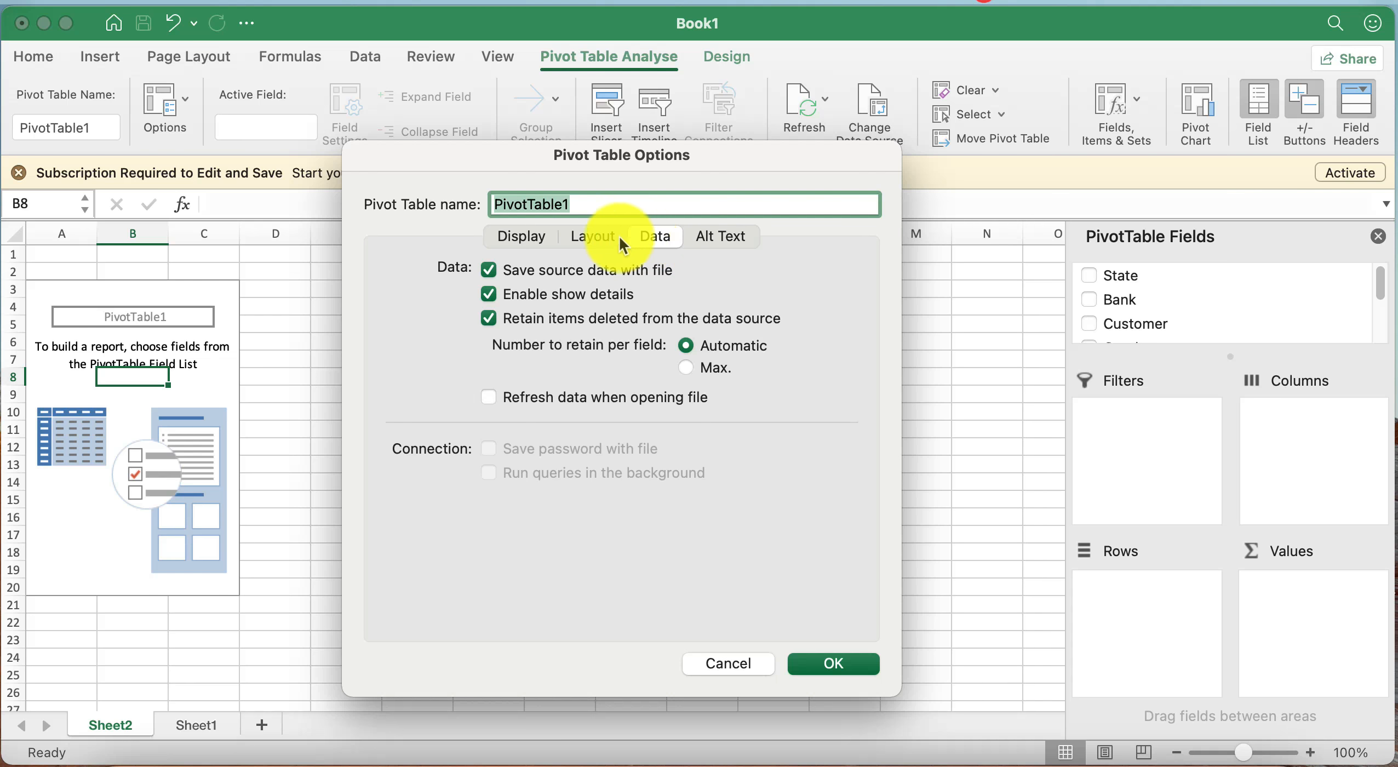
{"action": "left_click", "coordinate": [592, 236]}
{"action": "left_click", "coordinate": [518, 235]}
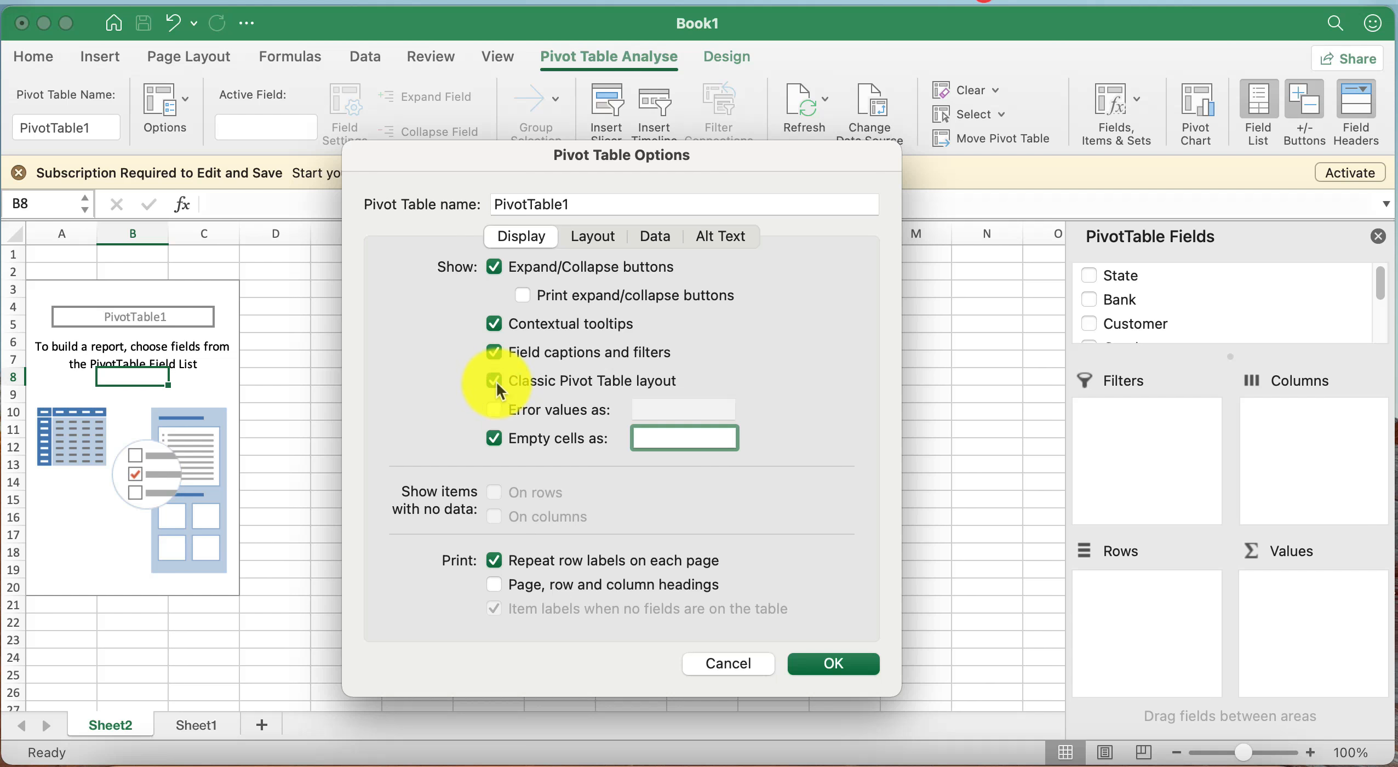
{"action": "left_click_drag", "start_coordinate": [587, 154], "coordinate": [713, 262]}
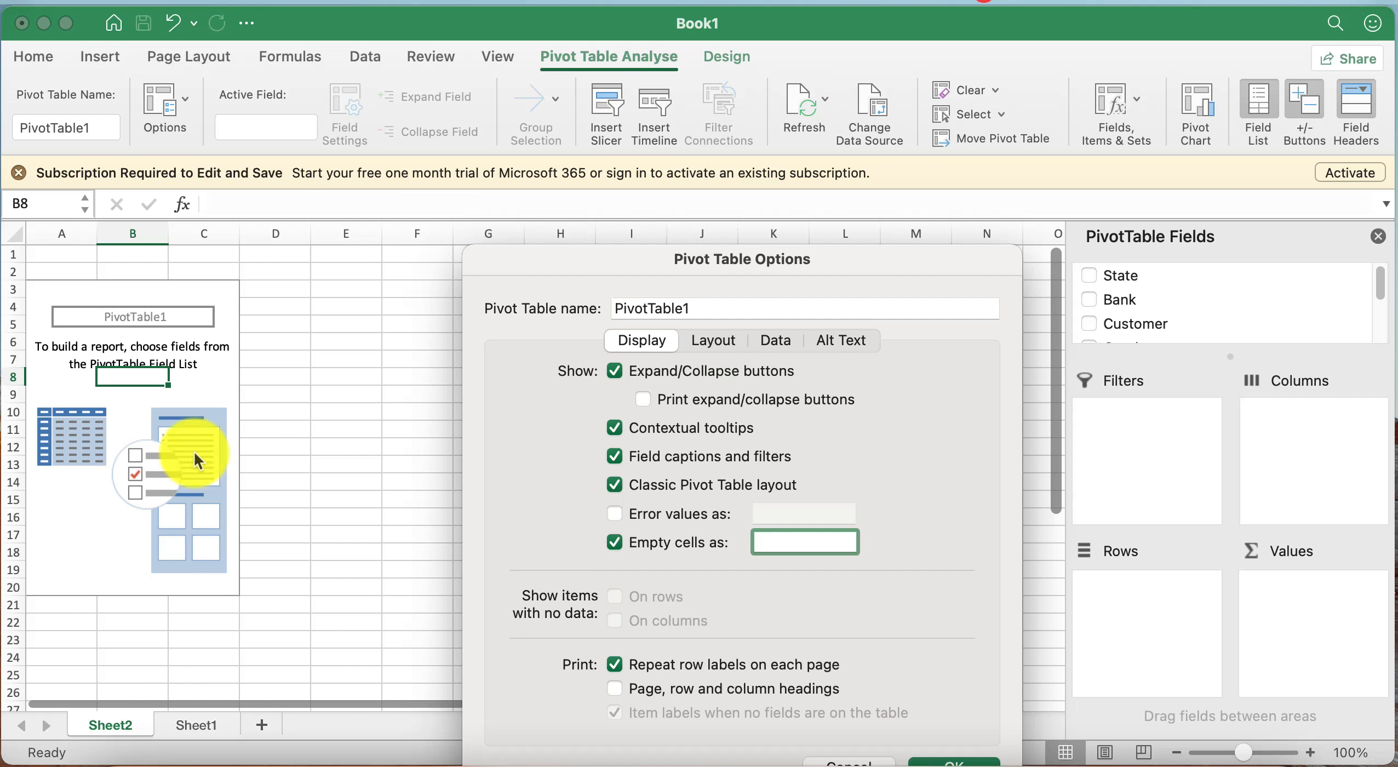
{"action": "left_click_drag", "start_coordinate": [730, 268], "coordinate": [682, 77]}
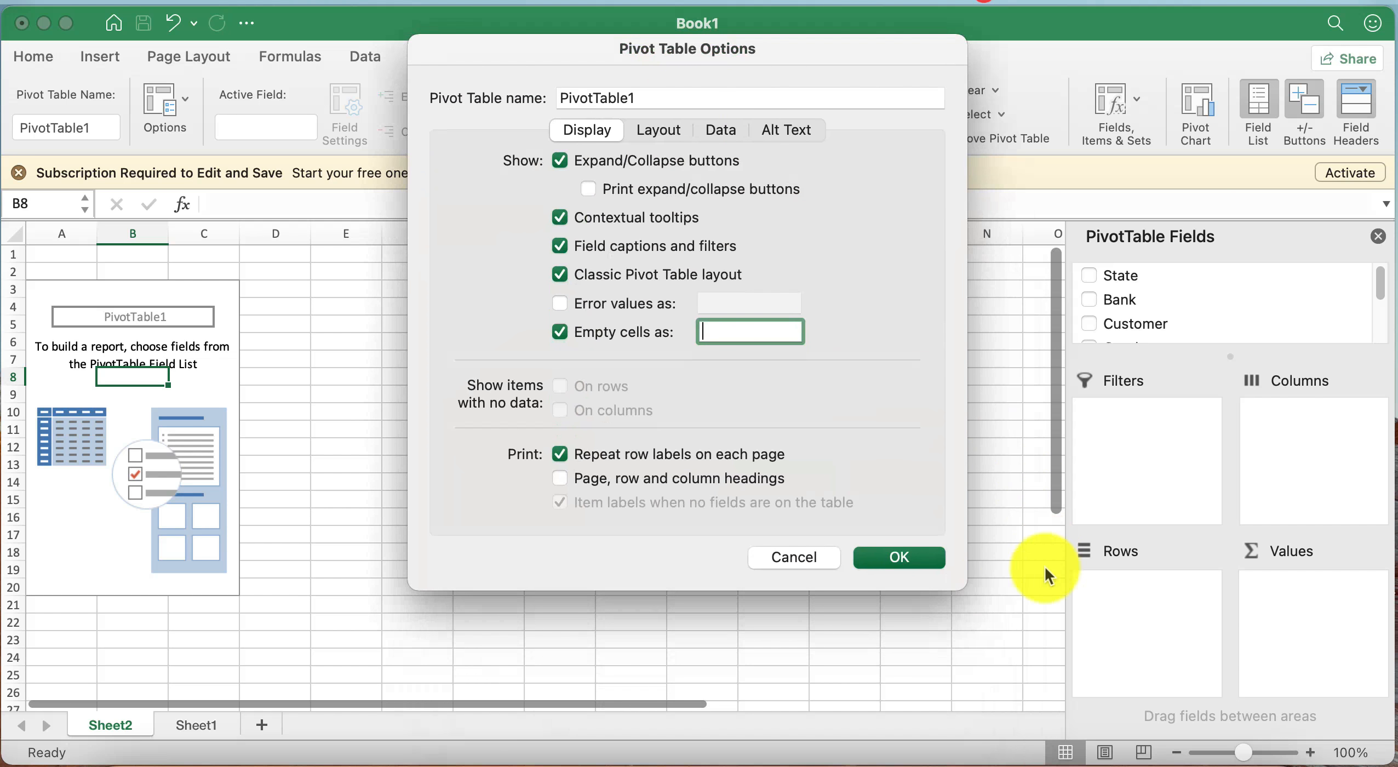
{"action": "left_click", "coordinate": [921, 560]}
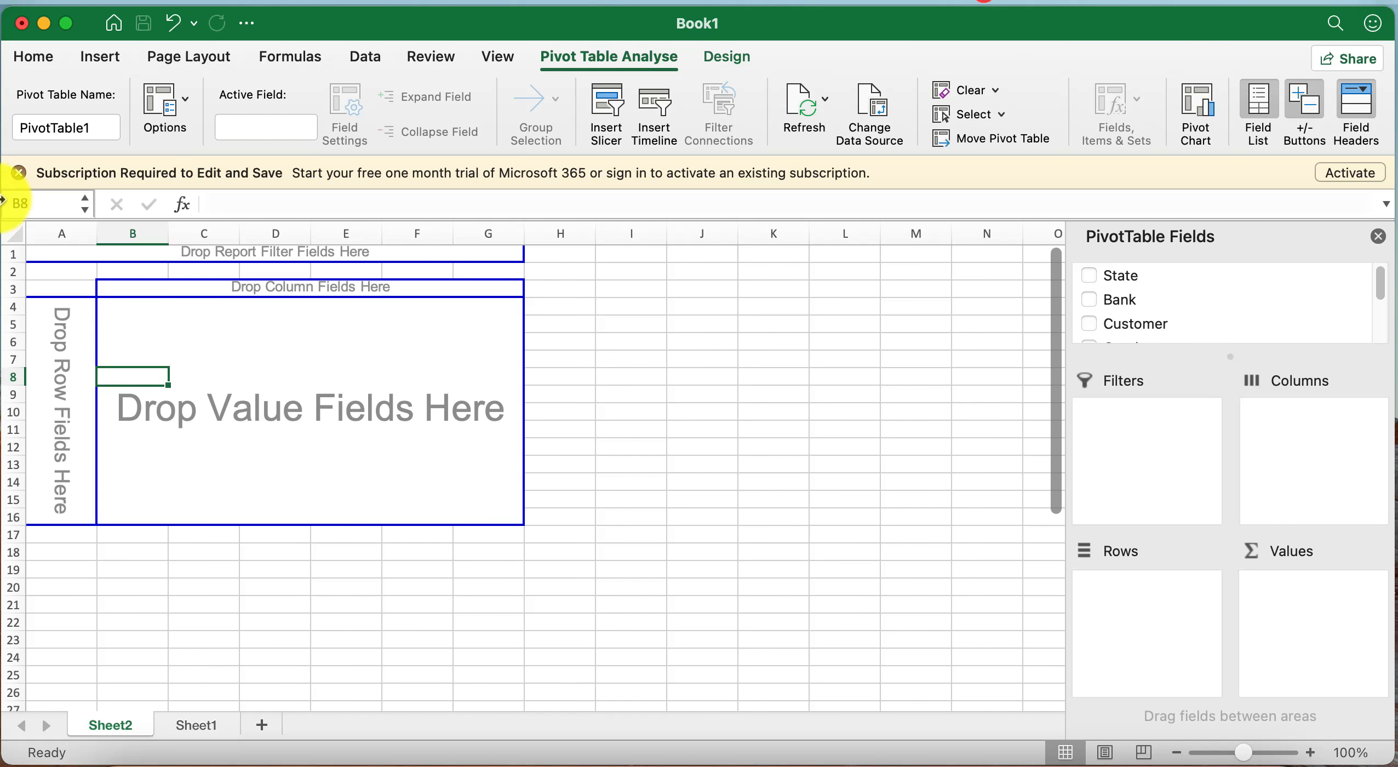
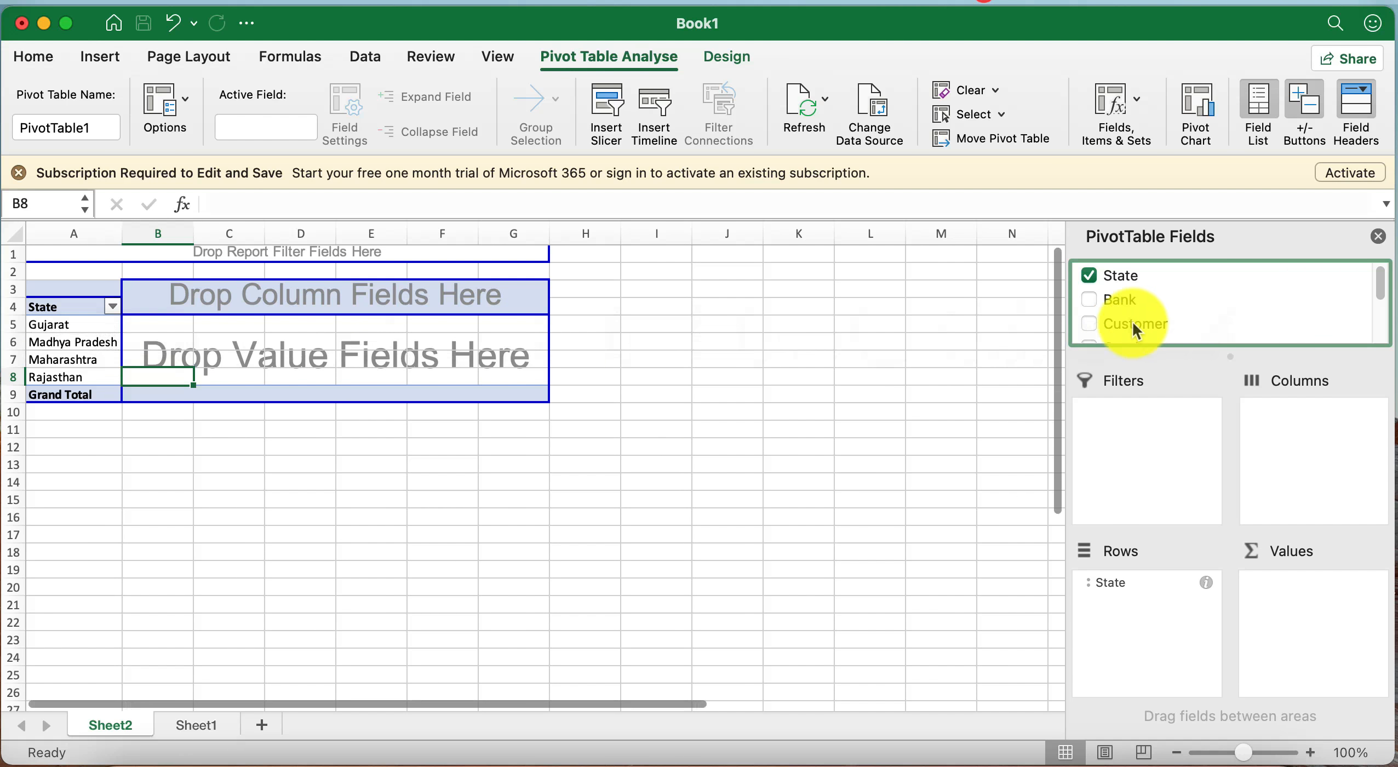
Step: Add the Customer field to the pivot table's rows, beneath State
{"action": "left_click", "coordinate": [1089, 324]}
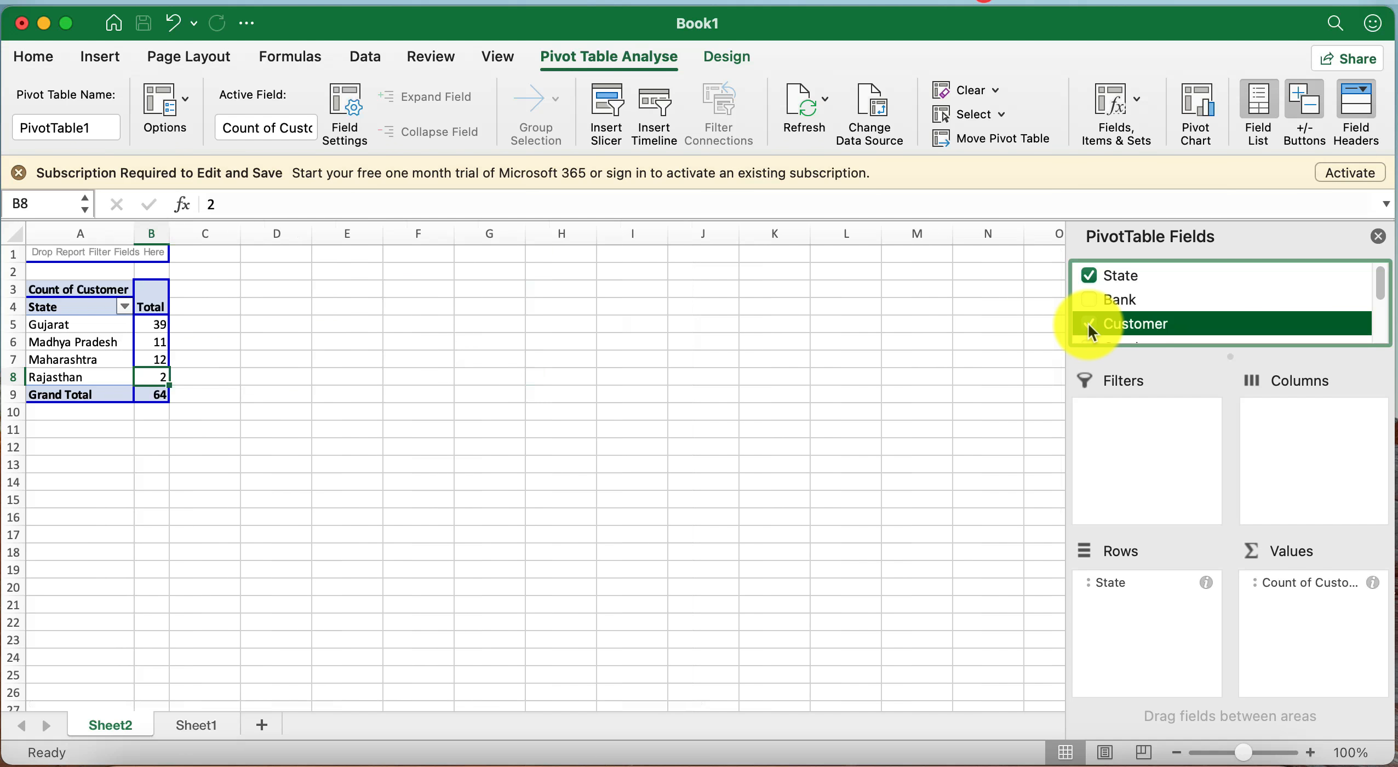
{"action": "left_click_drag", "start_coordinate": [1088, 322], "coordinate": [1169, 611]}
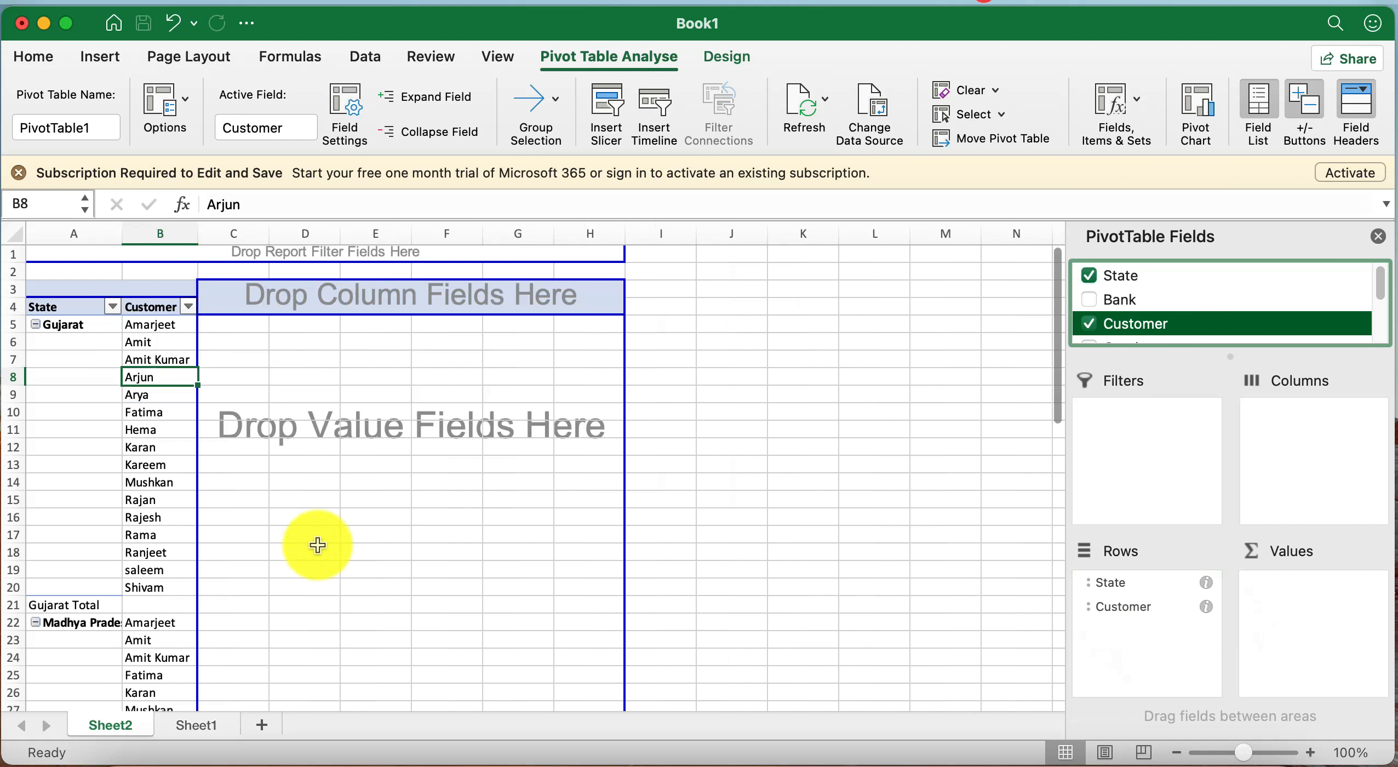
Step: Look through the customers listed under each state, down to the Grand Total row
{"action": "scroll", "coordinate": [428, 461], "scroll_direction": "down", "scroll_amount": 5}
{"action": "scroll", "coordinate": [438, 465], "scroll_direction": "down", "scroll_amount": 10}
{"action": "scroll", "coordinate": [438, 465], "scroll_direction": "up", "scroll_amount": 10}
{"action": "scroll", "coordinate": [162, 452], "scroll_direction": "up", "scroll_amount": 2}
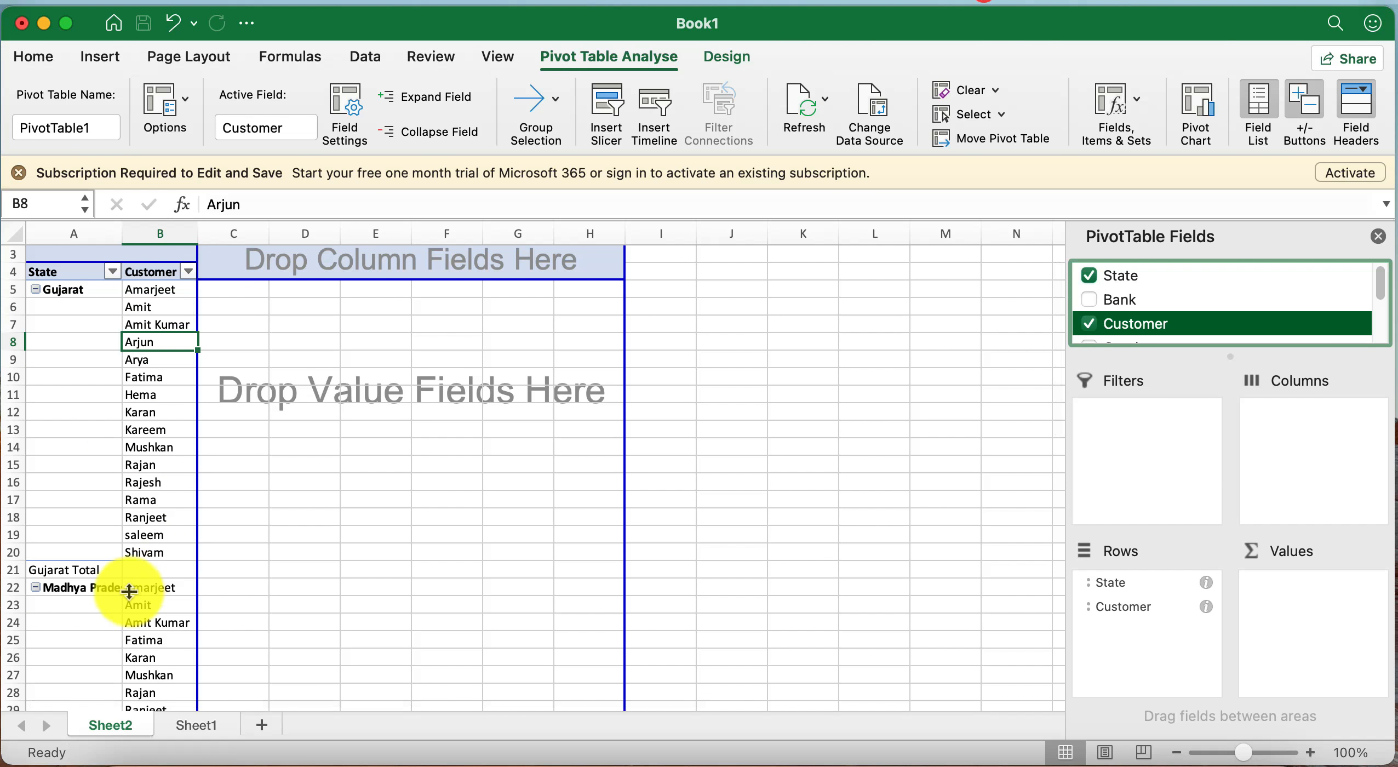
{"action": "scroll", "coordinate": [141, 584], "scroll_direction": "up", "scroll_amount": 1}
{"action": "scroll", "coordinate": [141, 582], "scroll_direction": "down", "scroll_amount": 6}
{"action": "scroll", "coordinate": [139, 586], "scroll_direction": "down", "scroll_amount": 8}
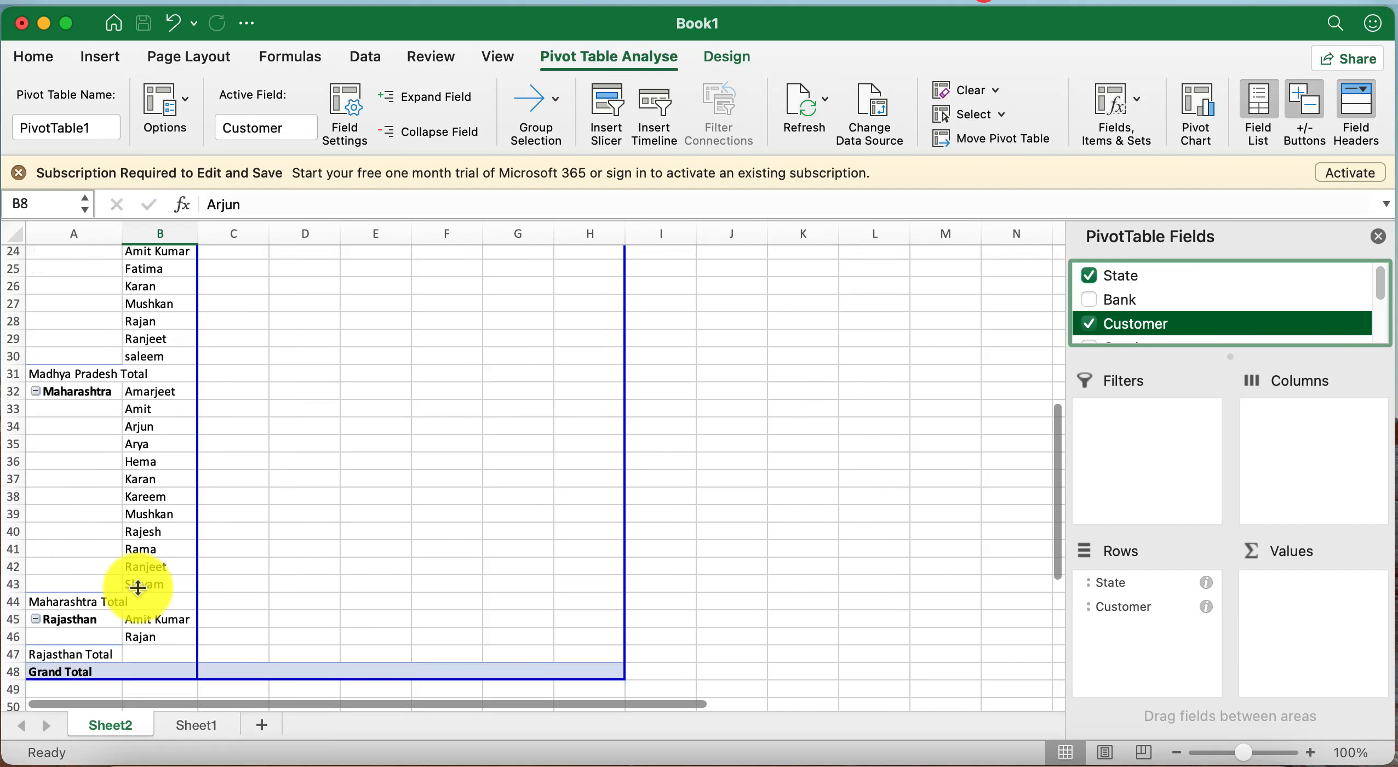
{"action": "scroll", "coordinate": [998, 508], "scroll_direction": "down", "scroll_amount": 1}
{"action": "scroll", "coordinate": [587, 470], "scroll_direction": "up", "scroll_amount": 12}
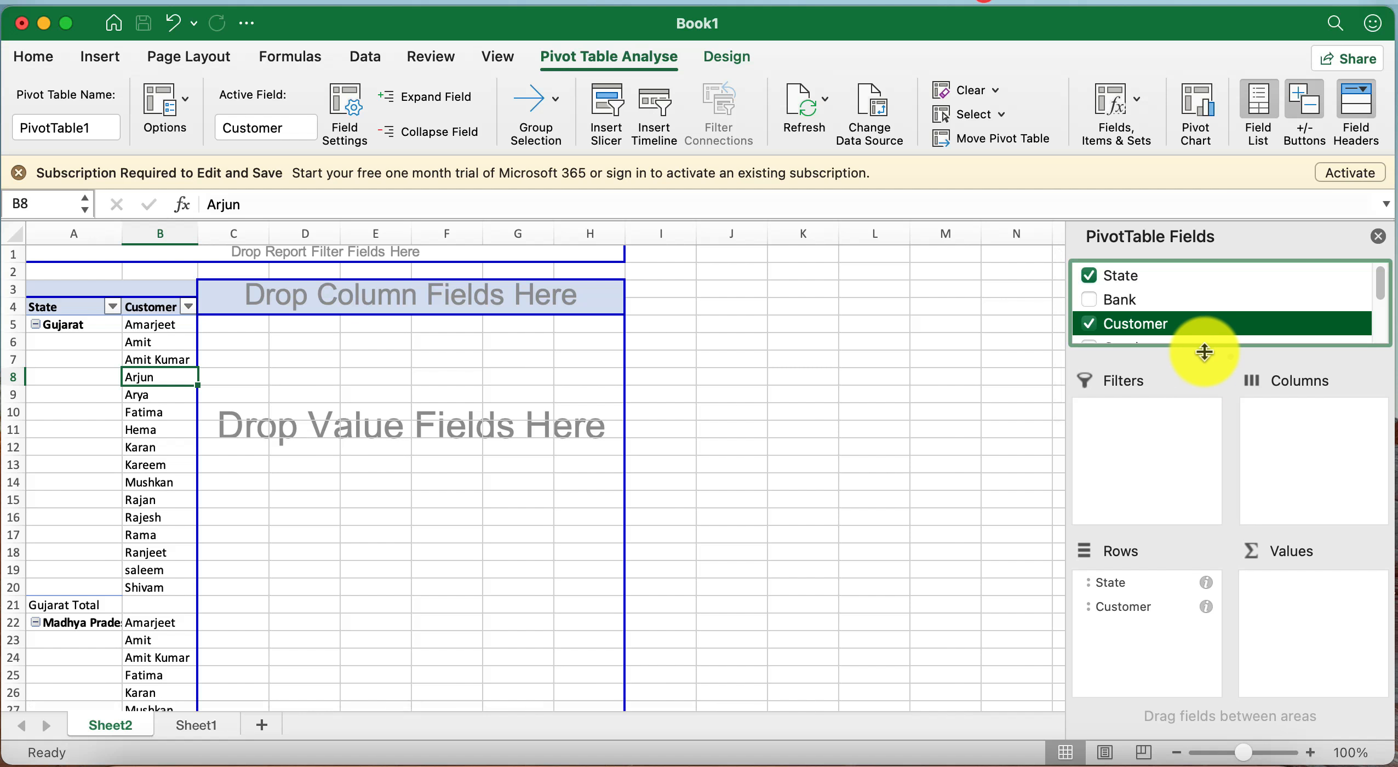
Step: Enlarge the field list to show every field, and remove Customer from the pivot table's rows
{"action": "left_click_drag", "start_coordinate": [1204, 357], "coordinate": [1229, 468]}
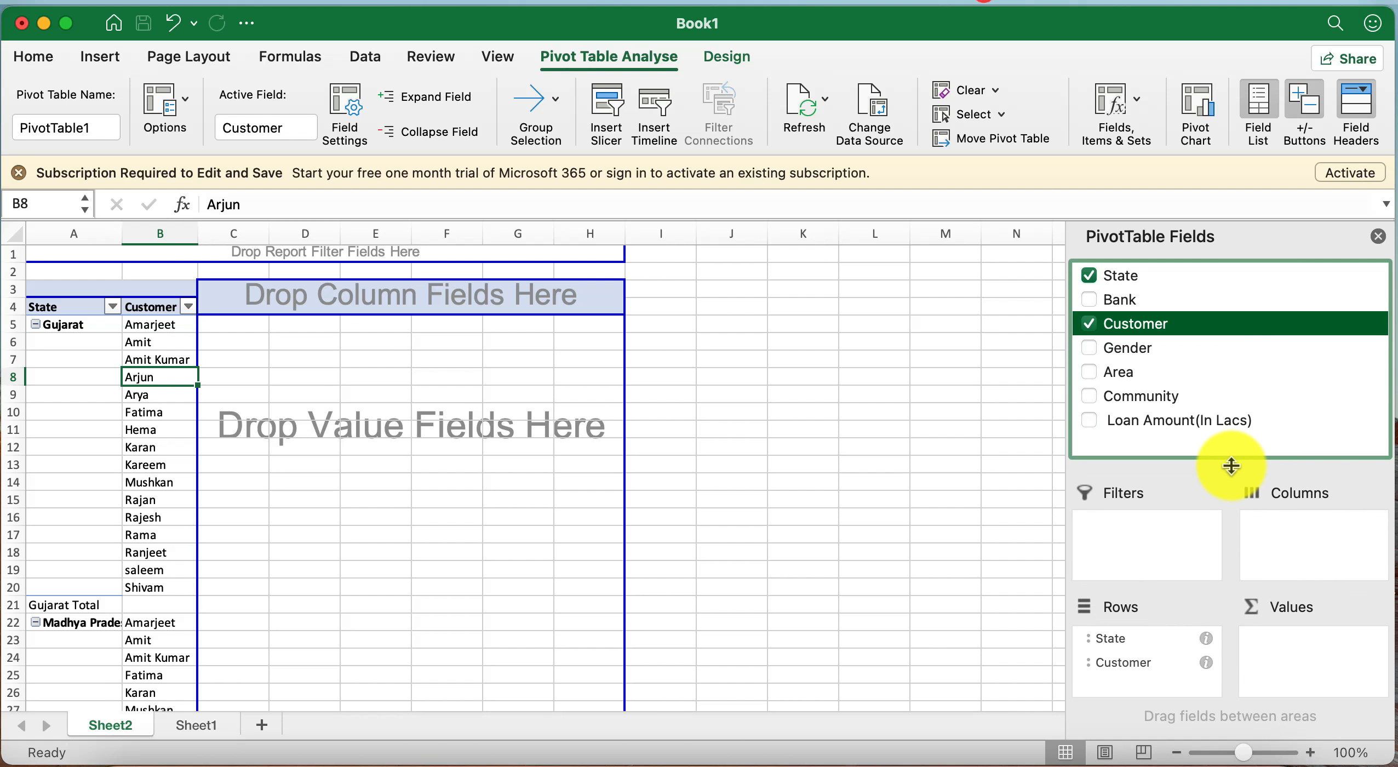
{"action": "left_click", "coordinate": [1090, 327]}
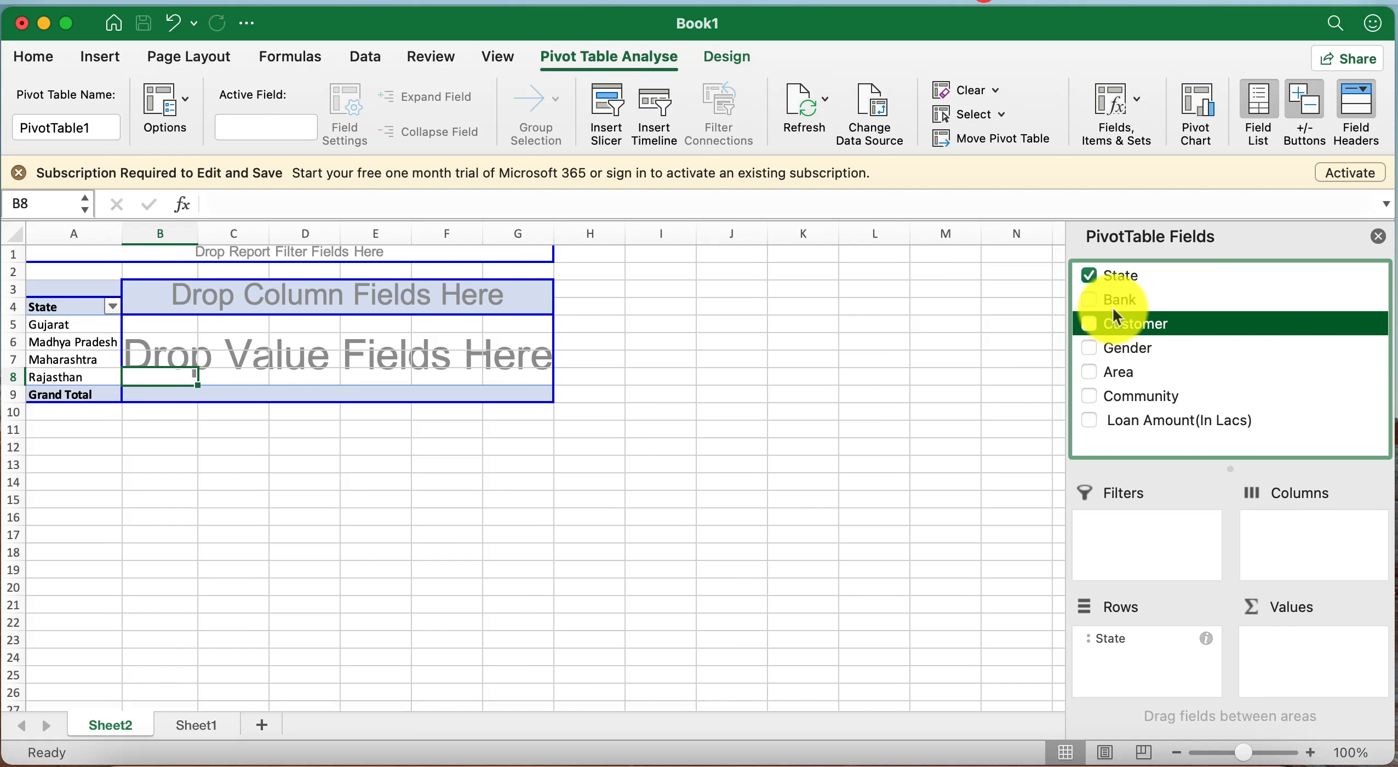
Step: Try Customer as the pivot table's column field, and take it out again
{"action": "left_click_drag", "start_coordinate": [1111, 302], "coordinate": [303, 300]}
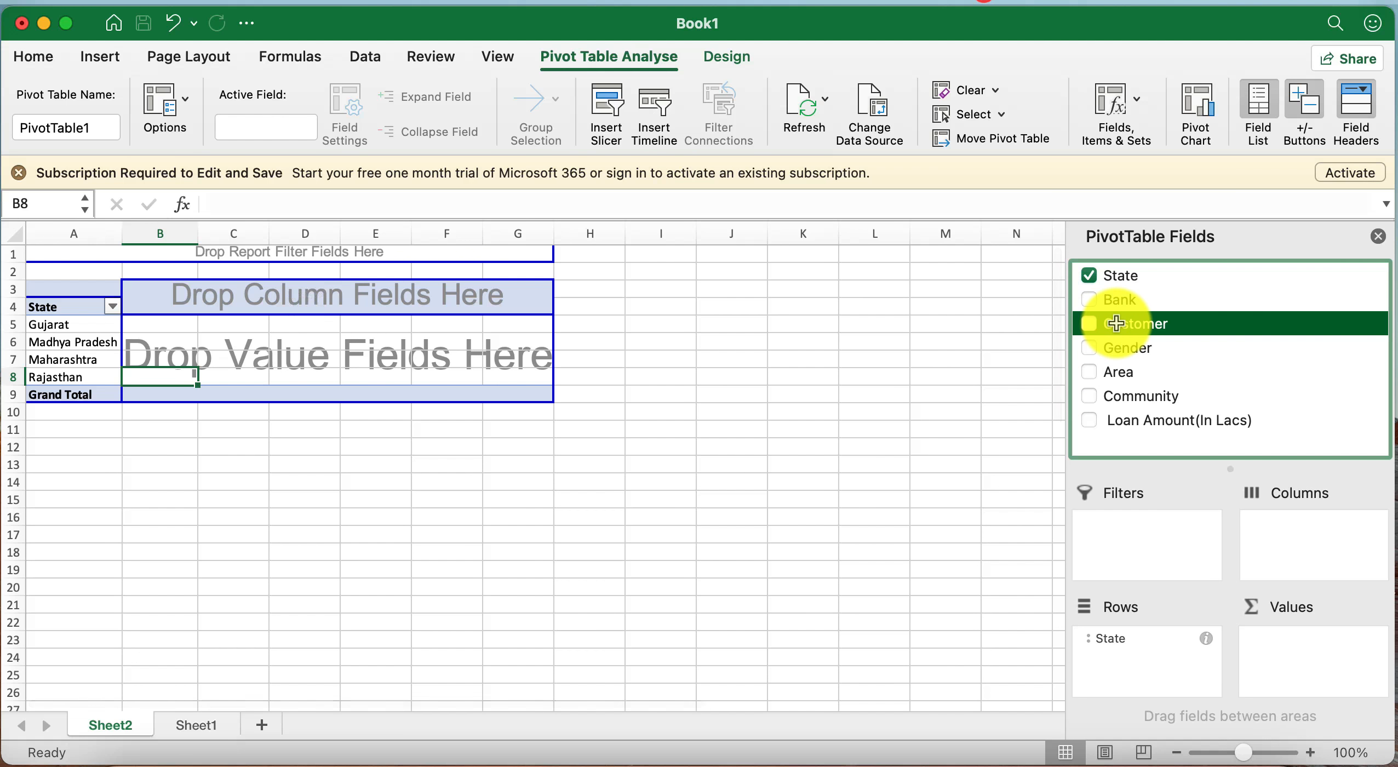
{"action": "left_click_drag", "start_coordinate": [1098, 315], "coordinate": [197, 296]}
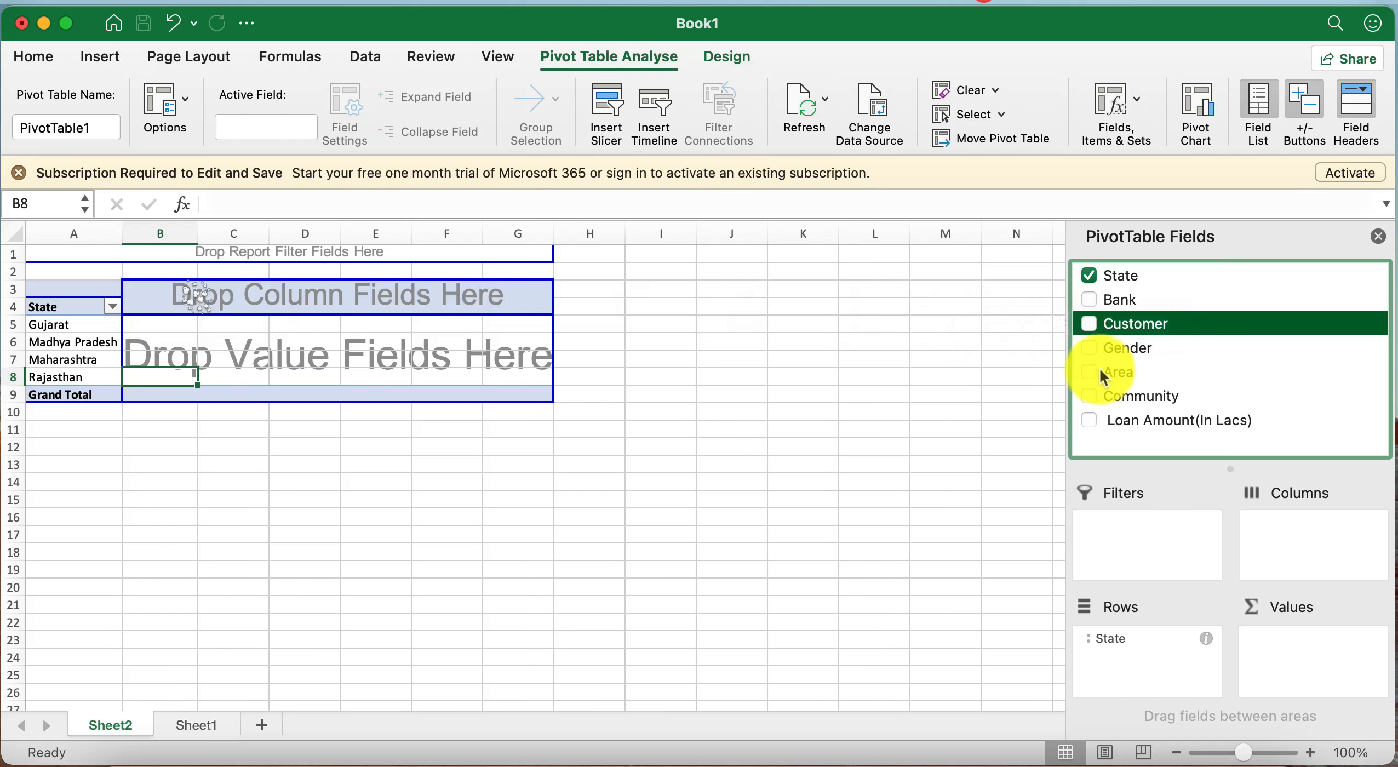
{"action": "left_click_drag", "start_coordinate": [1316, 453], "coordinate": [1320, 528]}
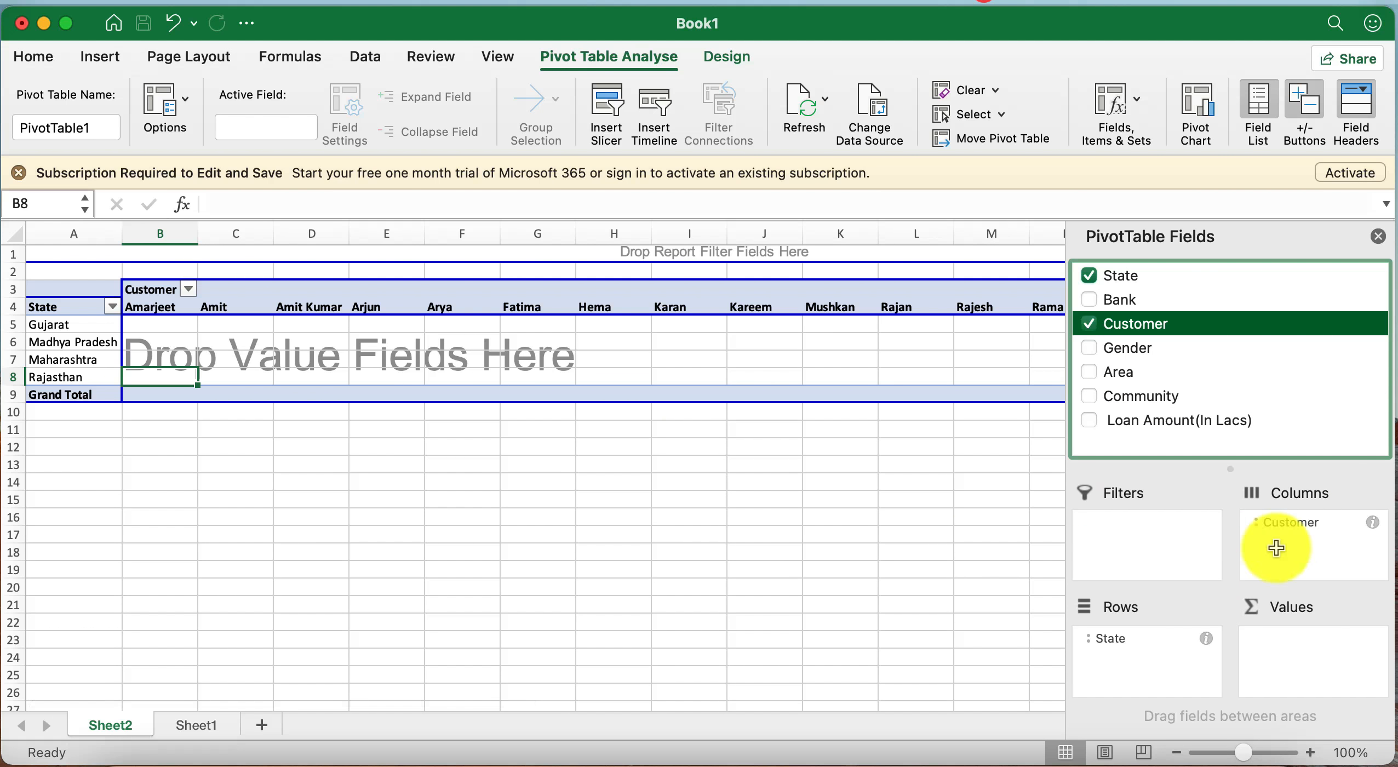
{"action": "left_click", "coordinate": [1091, 324]}
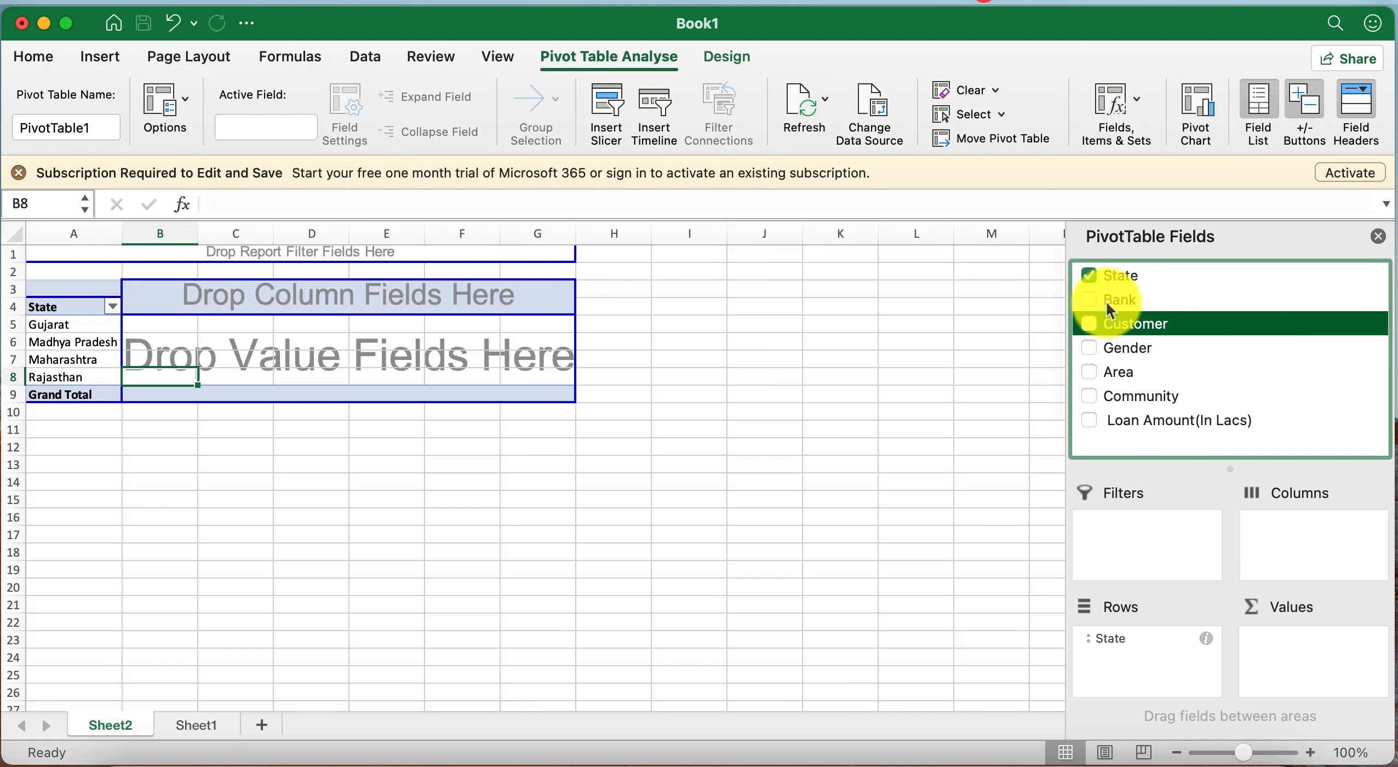
Step: Place the Bank field in the pivot table's columns and widen column B
{"action": "left_click_drag", "start_coordinate": [1112, 301], "coordinate": [1318, 549]}
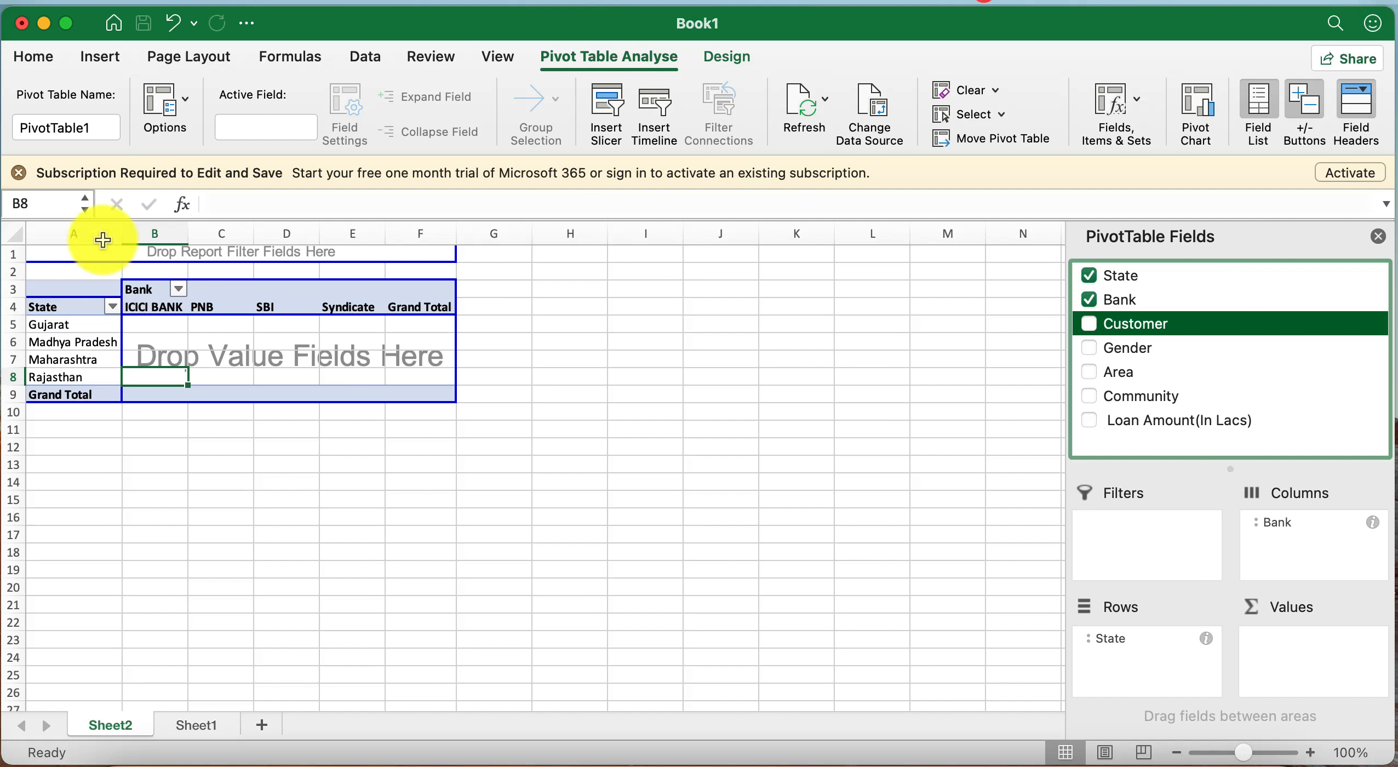
{"action": "left_click_drag", "start_coordinate": [186, 230], "coordinate": [265, 231]}
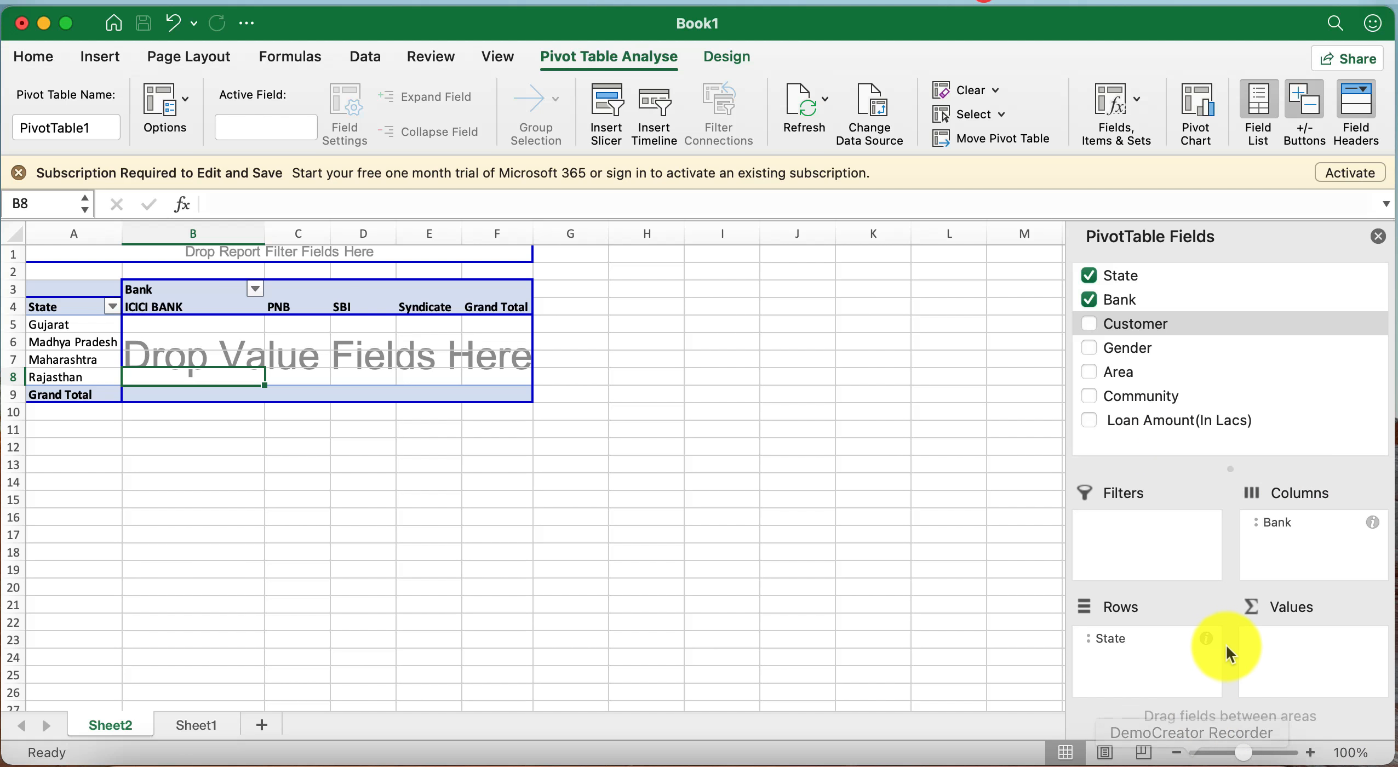
Step: Add Loan Amount(In Lacs) as a sum and Customer as a count to the pivot table's values, and close the field list
{"action": "left_click_drag", "start_coordinate": [1121, 423], "coordinate": [1302, 647]}
{"action": "left_click_drag", "start_coordinate": [1133, 421], "coordinate": [1319, 647]}
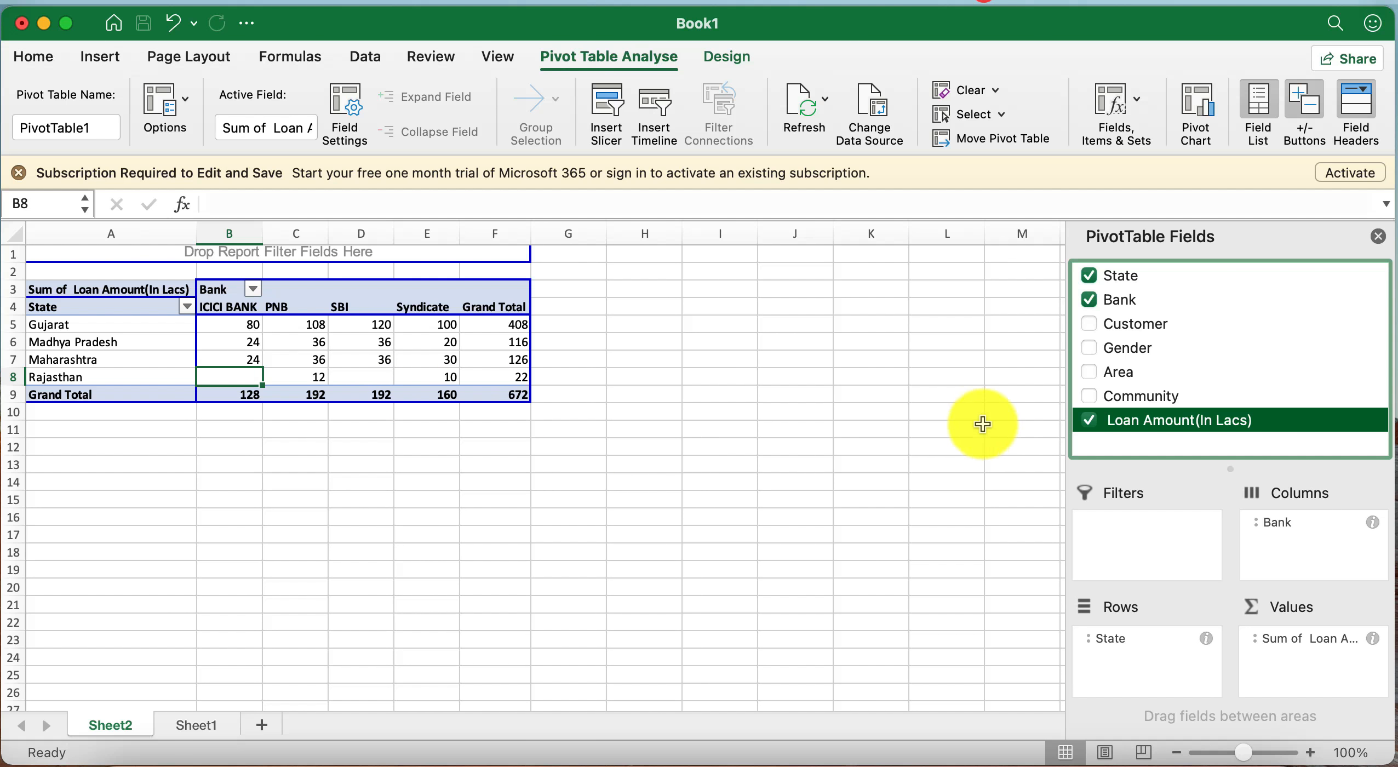
{"action": "left_click_drag", "start_coordinate": [1110, 320], "coordinate": [1340, 673]}
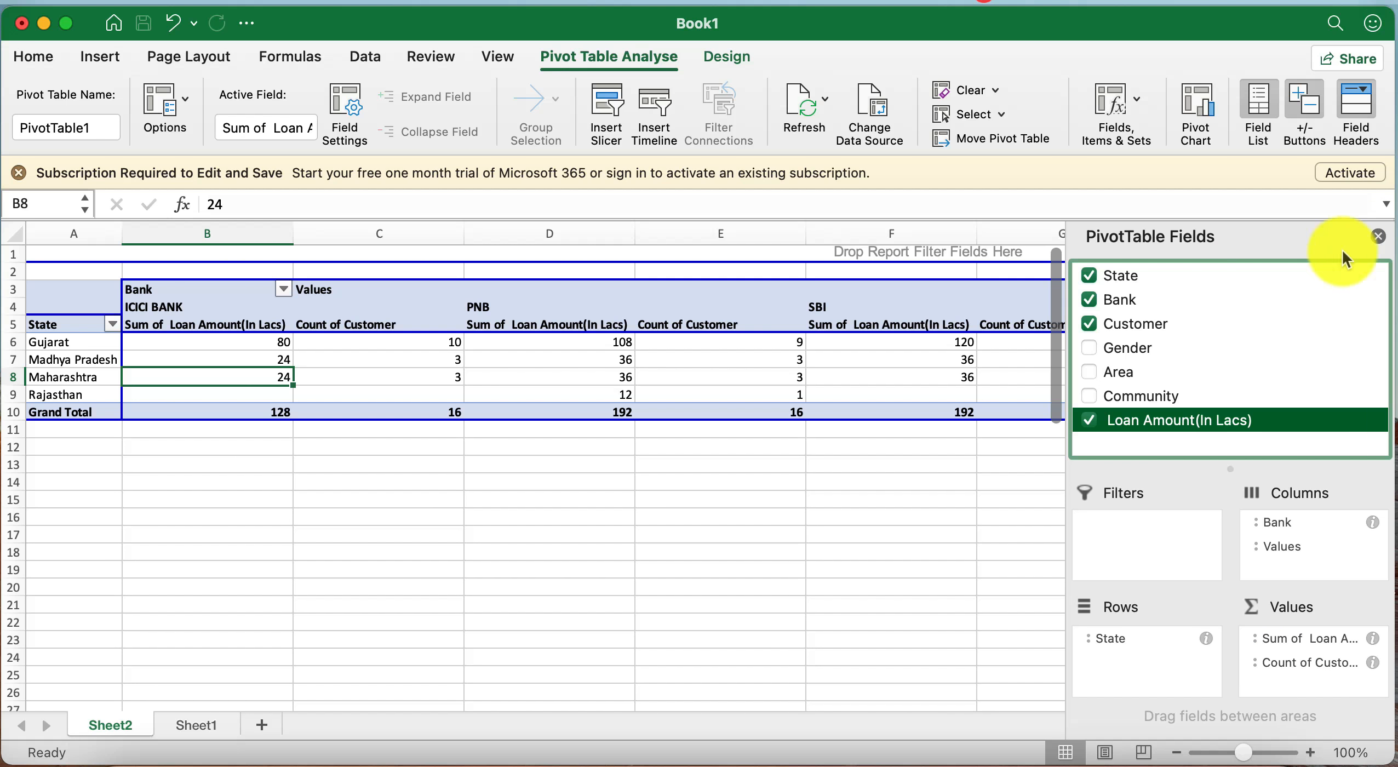
{"action": "left_click", "coordinate": [1375, 237]}
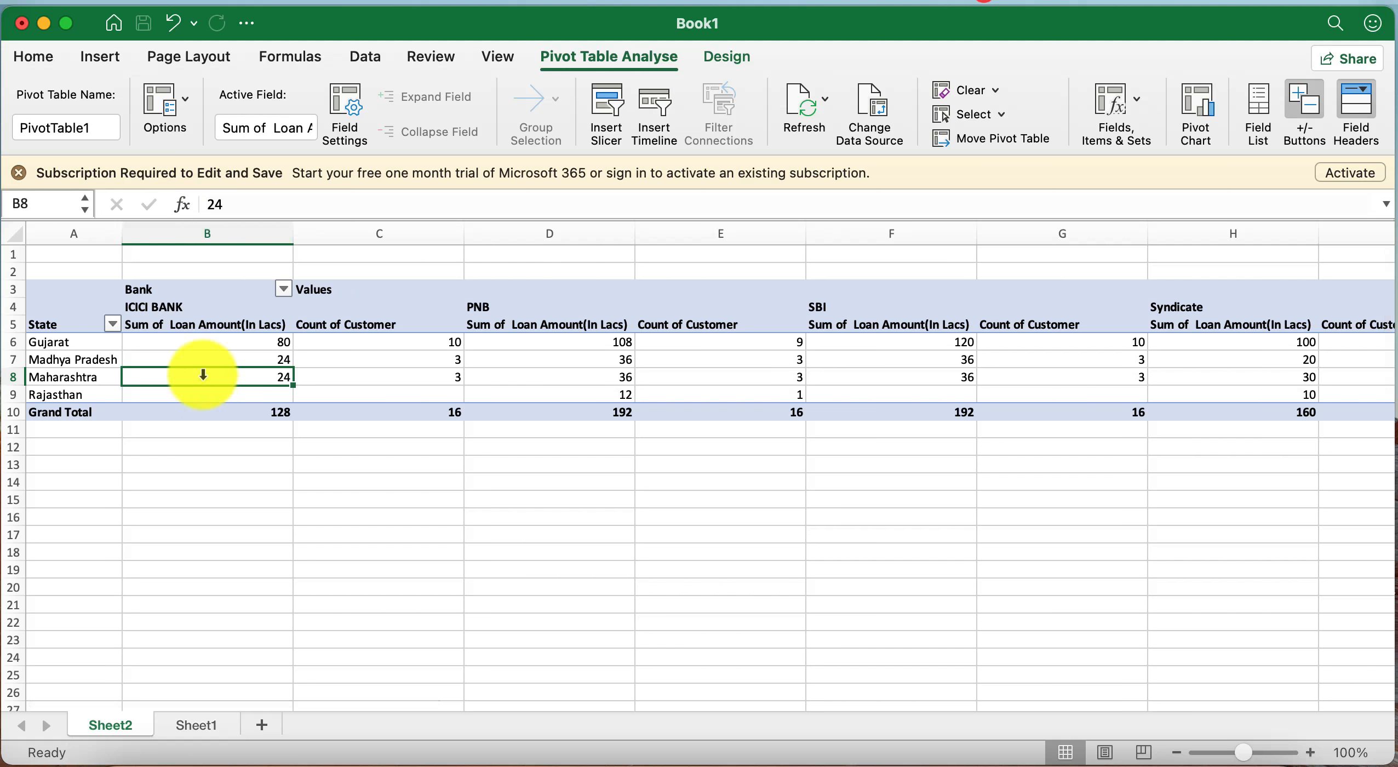
Step: Rename the value headings Sum of Loan Amount(In Lacs) as Amount and Count of Customer as Nos
{"action": "left_click", "coordinate": [187, 322]}
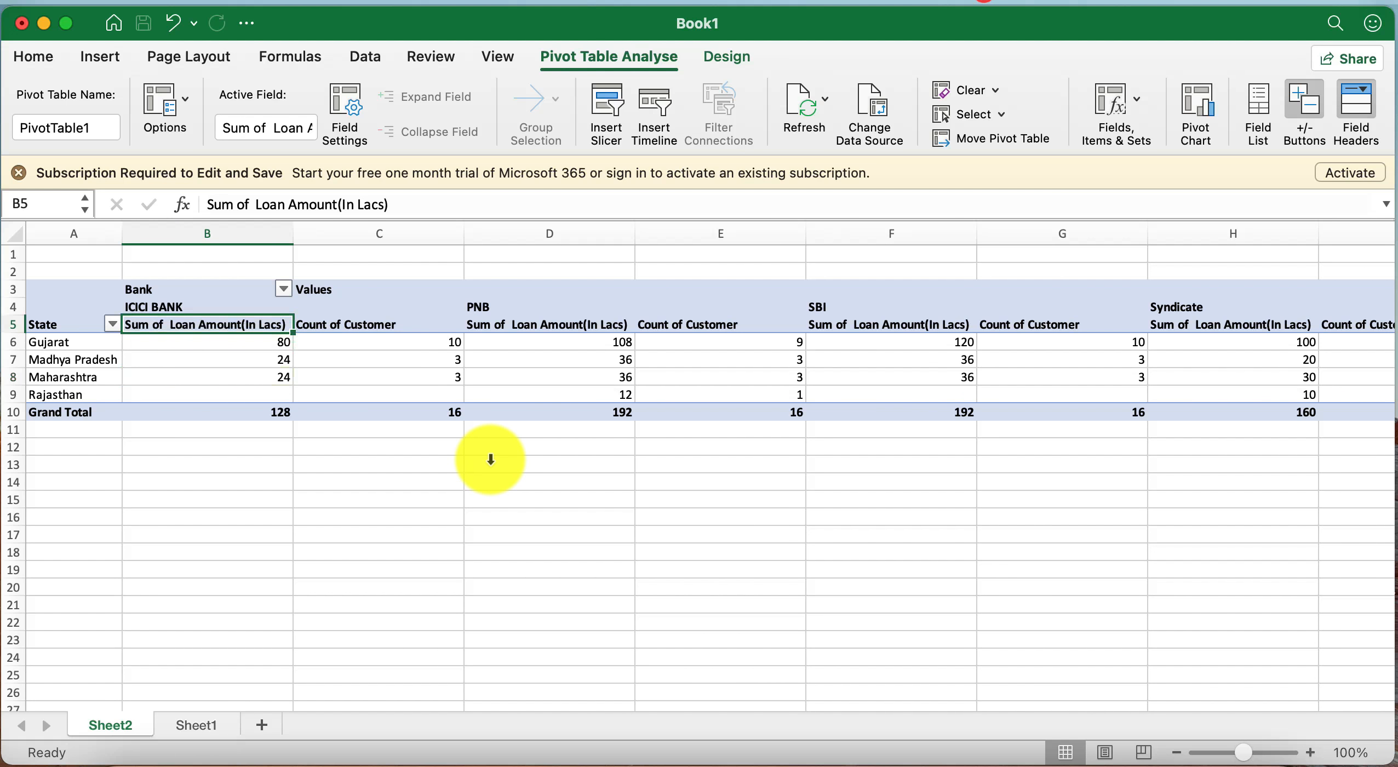
{"action": "type", "text": "Amount"}
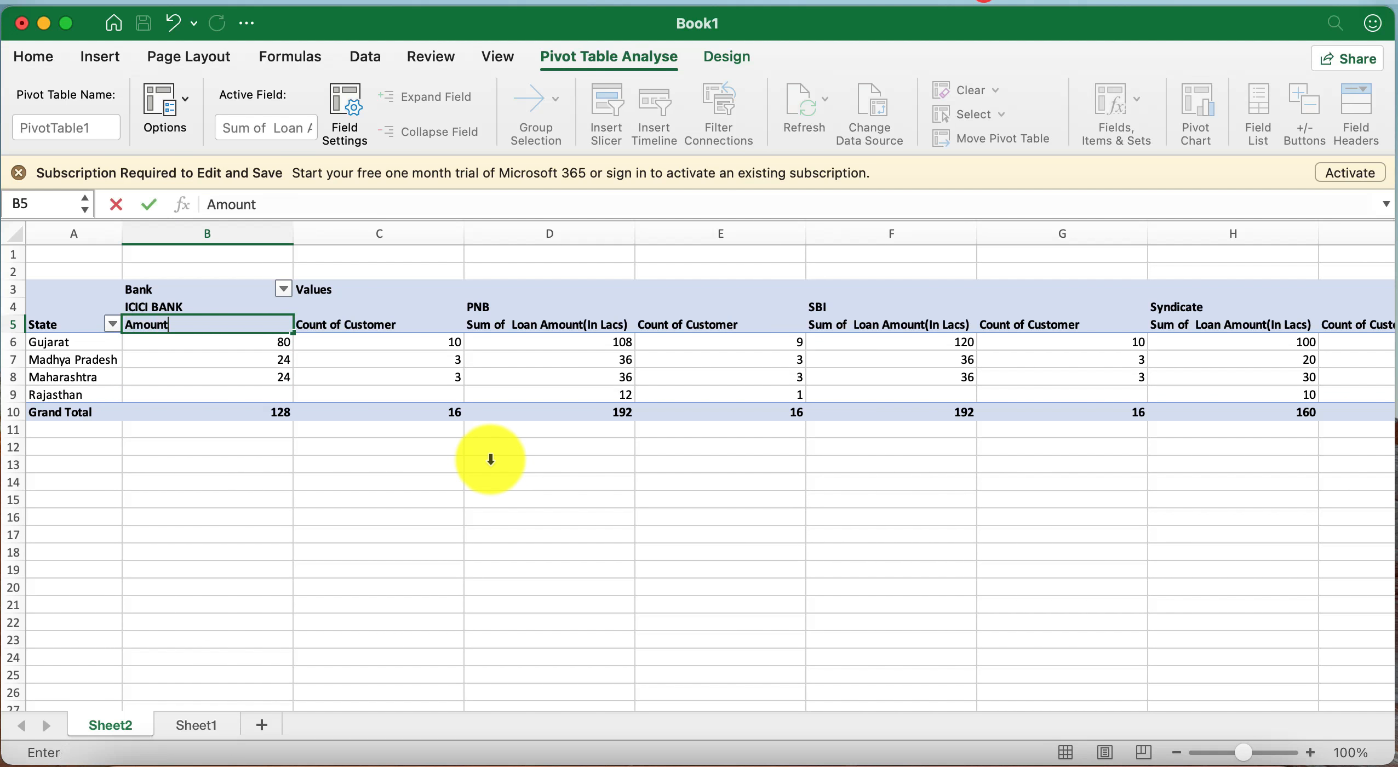
{"action": "key", "text": "Return"}
{"action": "key", "text": "Up"}
{"action": "key", "text": "Right"}
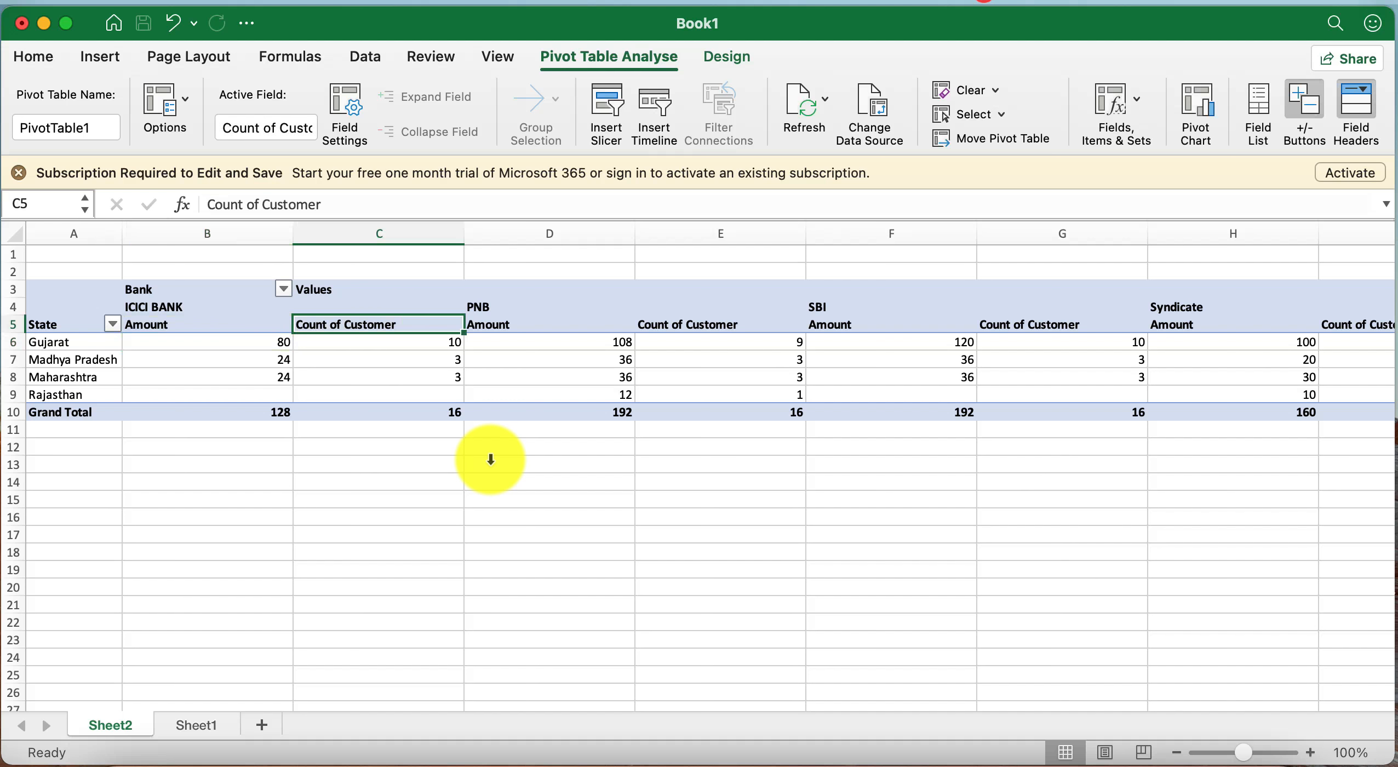
{"action": "type", "text": "Nos."}
{"action": "key", "text": "Return"}
{"action": "key", "text": "Up"}
Step: Fit the widths of columns B through K to their contents
{"action": "left_click_drag", "start_coordinate": [195, 227], "coordinate": [572, 228]}
{"action": "left_click", "coordinate": [573, 228]}
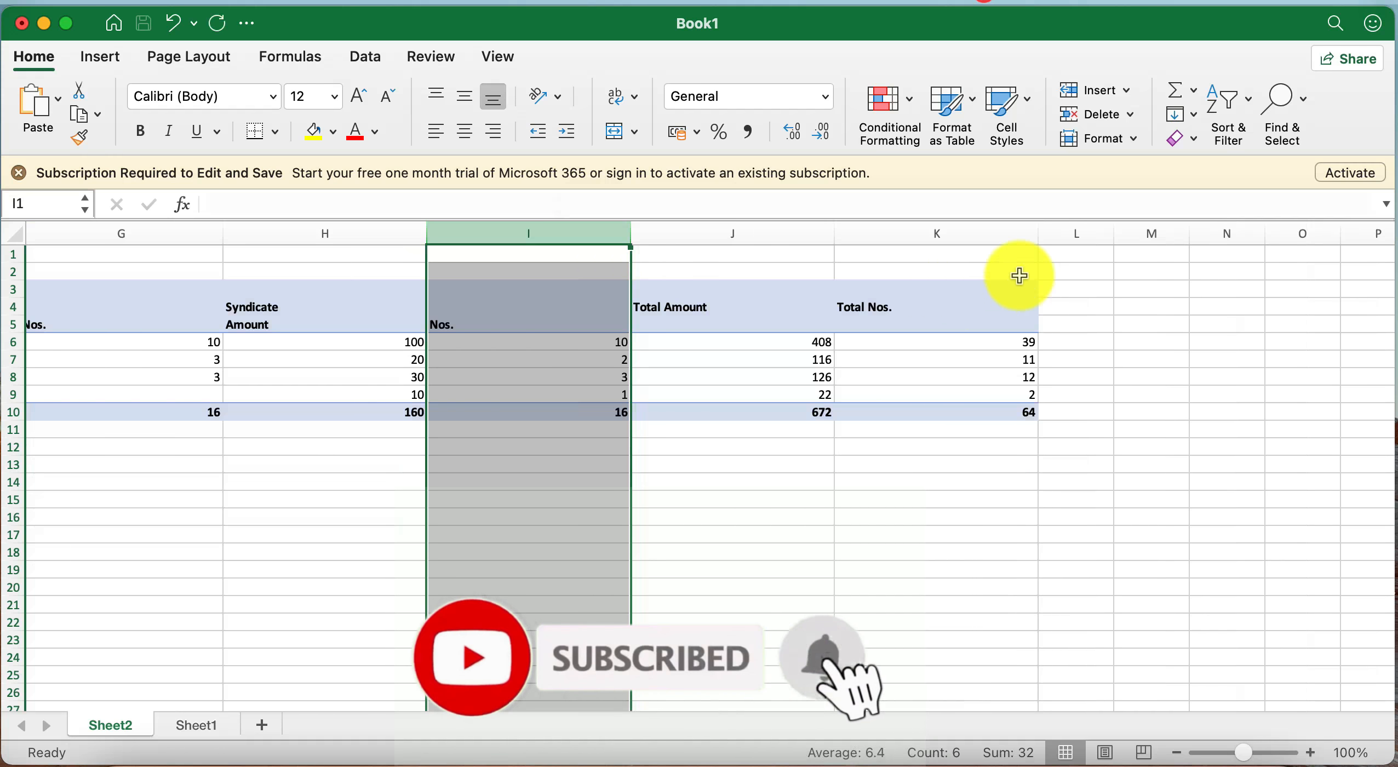
{"action": "left_click_drag", "start_coordinate": [1038, 236], "coordinate": [312, 110]}
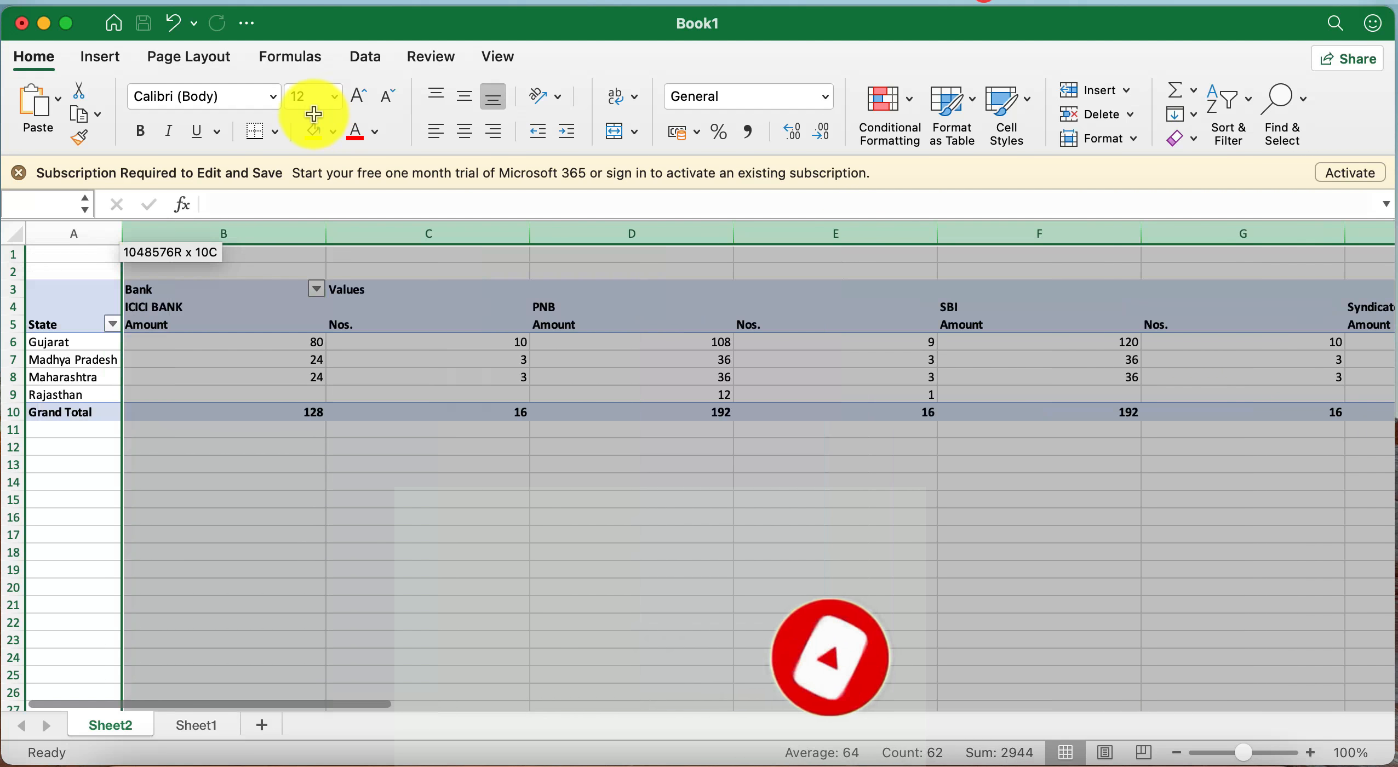
{"action": "left_click_drag", "start_coordinate": [328, 232], "coordinate": [327, 232]}
{"action": "double_click", "coordinate": [328, 232]}
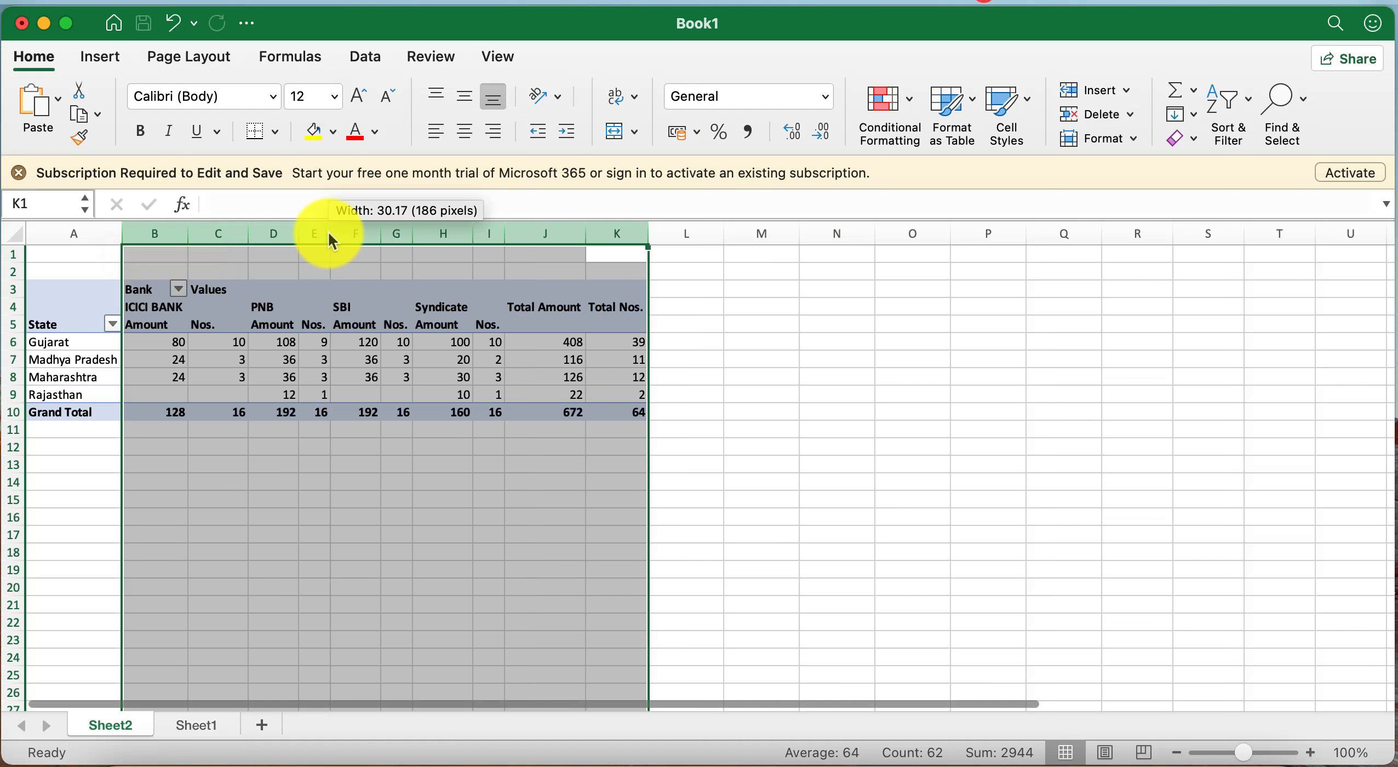
{"action": "left_click", "coordinate": [981, 567]}
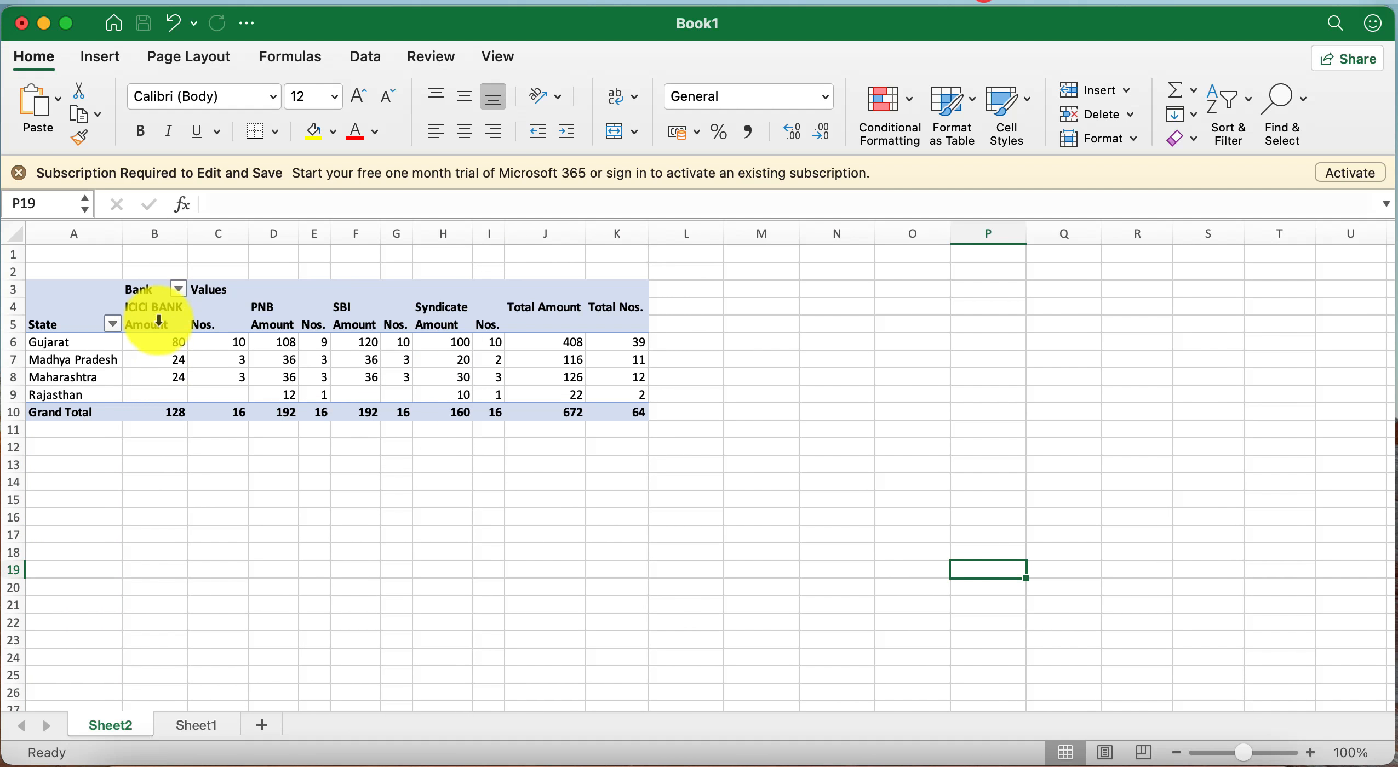
Step: Examine the ICICI BANK amount and customer count for Gujarat, and the bank's grand totals
{"action": "left_click", "coordinate": [157, 308]}
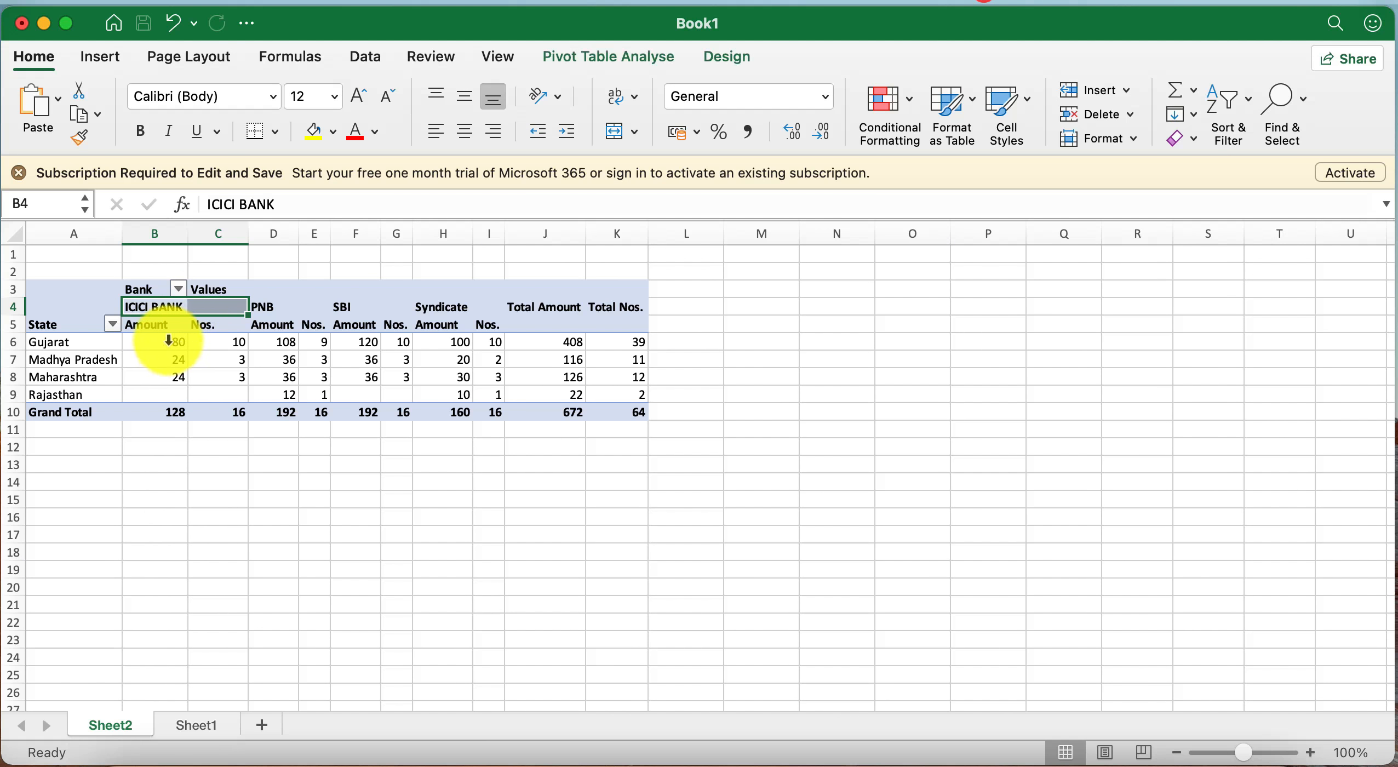
{"action": "left_click", "coordinate": [170, 341]}
{"action": "left_click", "coordinate": [211, 345]}
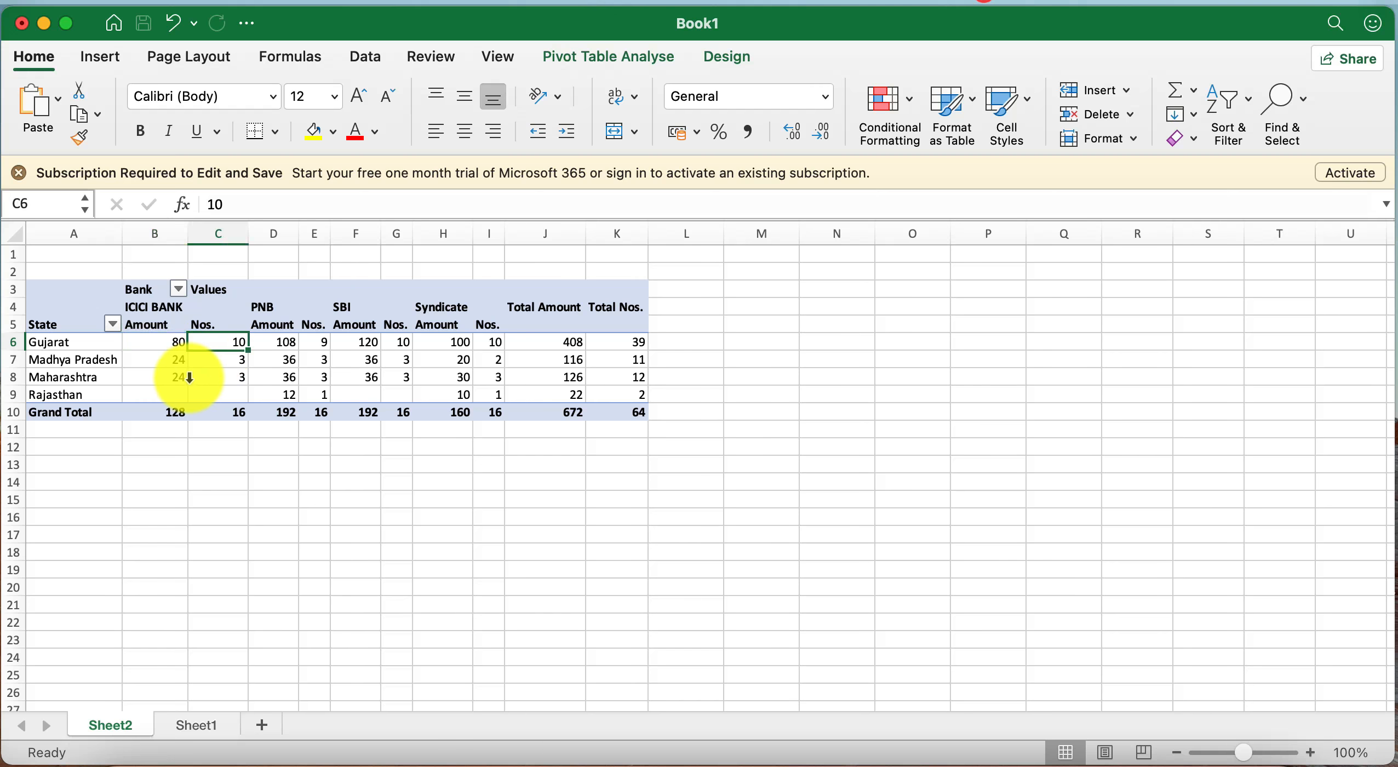
{"action": "left_click", "coordinate": [161, 410]}
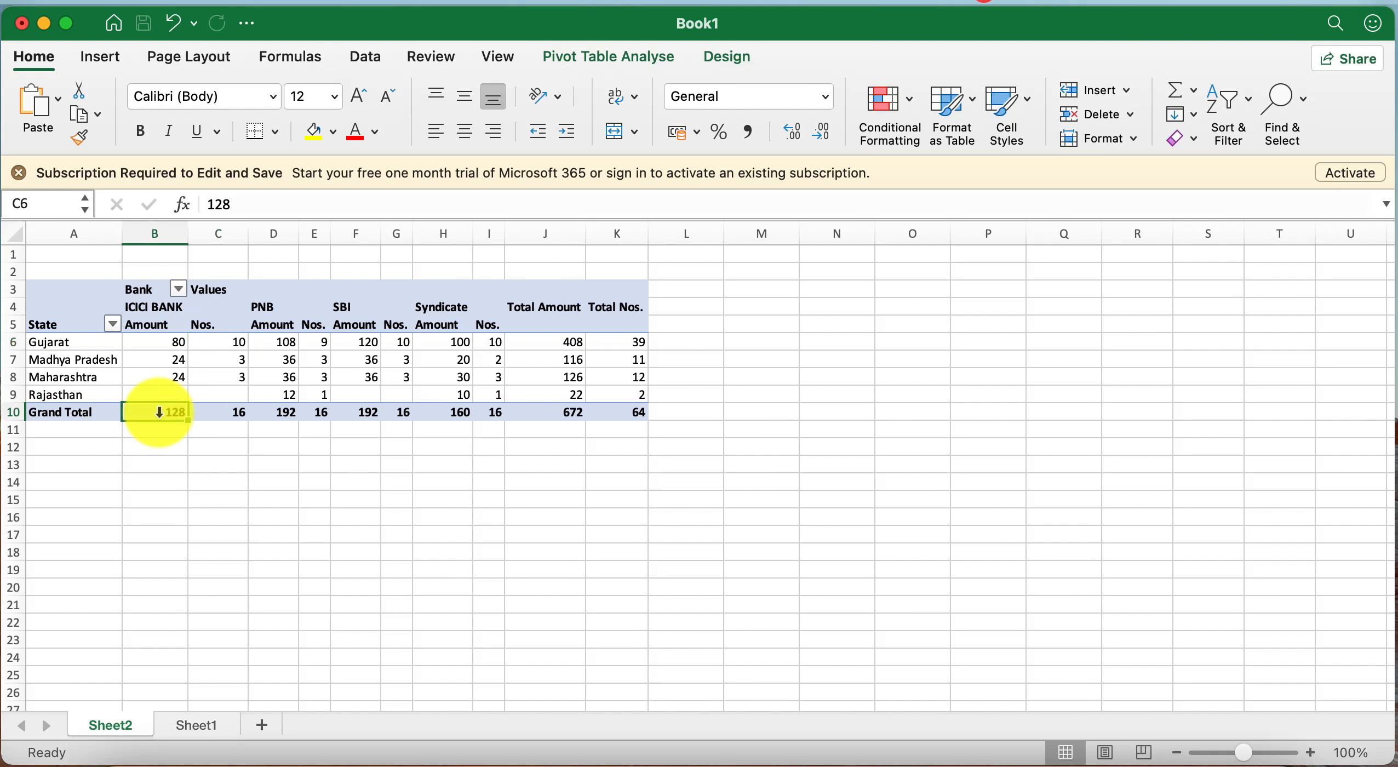
{"action": "left_click", "coordinate": [225, 412]}
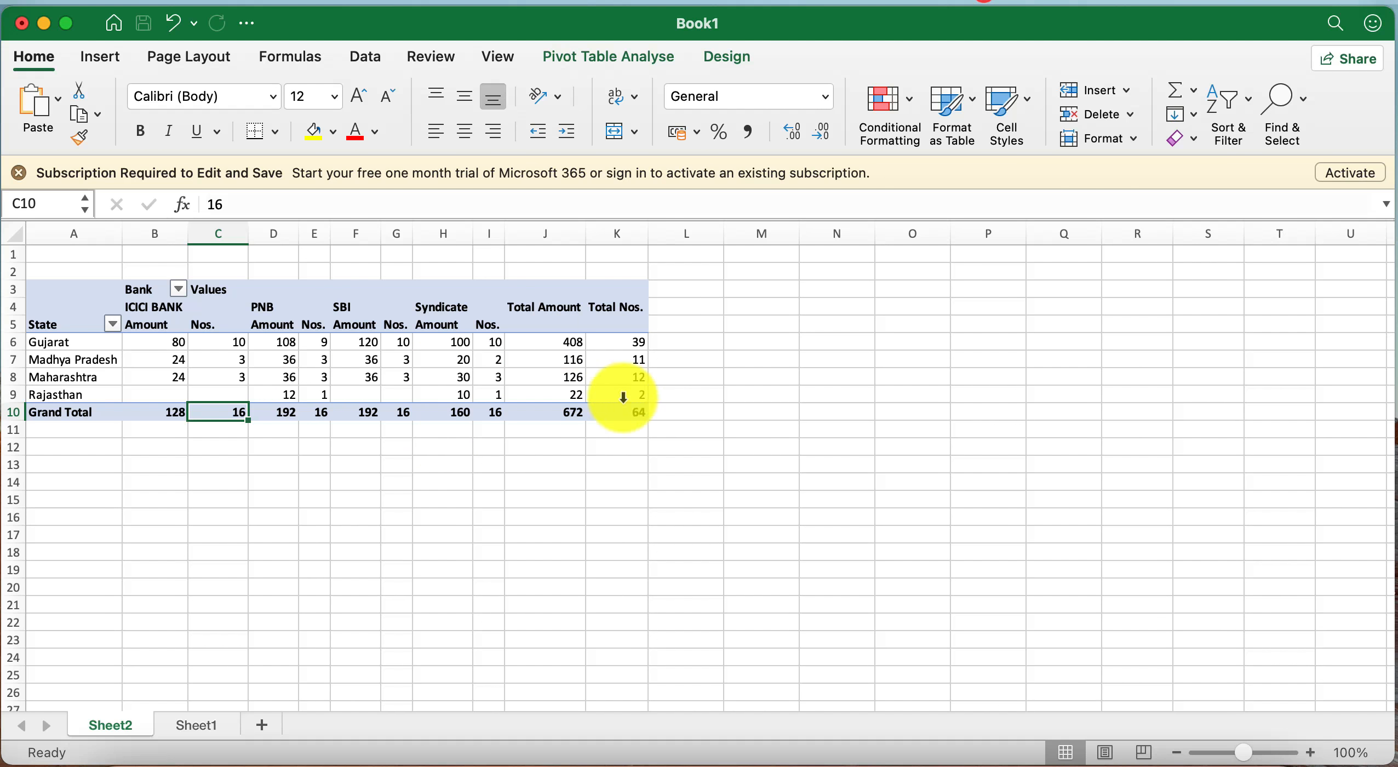
Step: Show the pivot table's field list again and enlarge its upper part to show every field
{"action": "right_click", "coordinate": [510, 378]}
{"action": "left_click", "coordinate": [427, 395]}
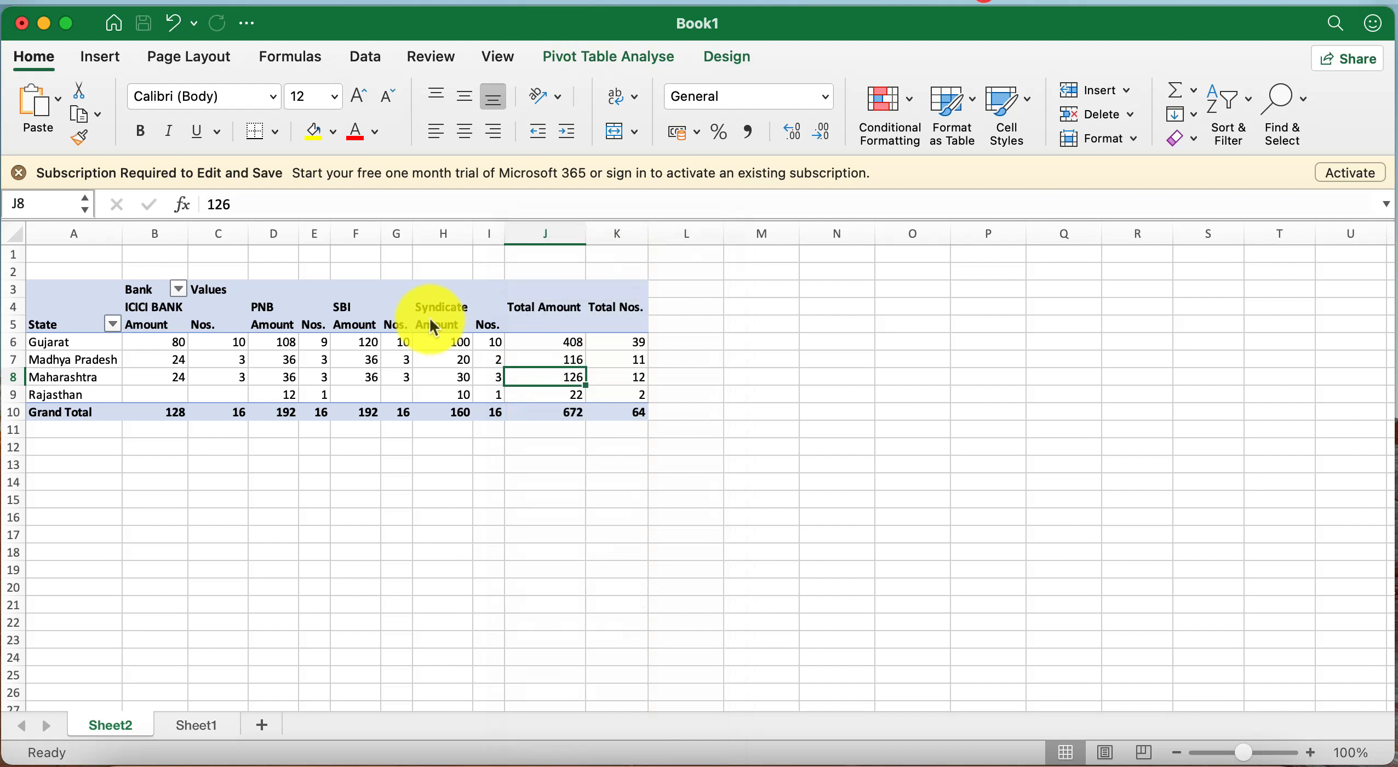
{"action": "right_click", "coordinate": [429, 342]}
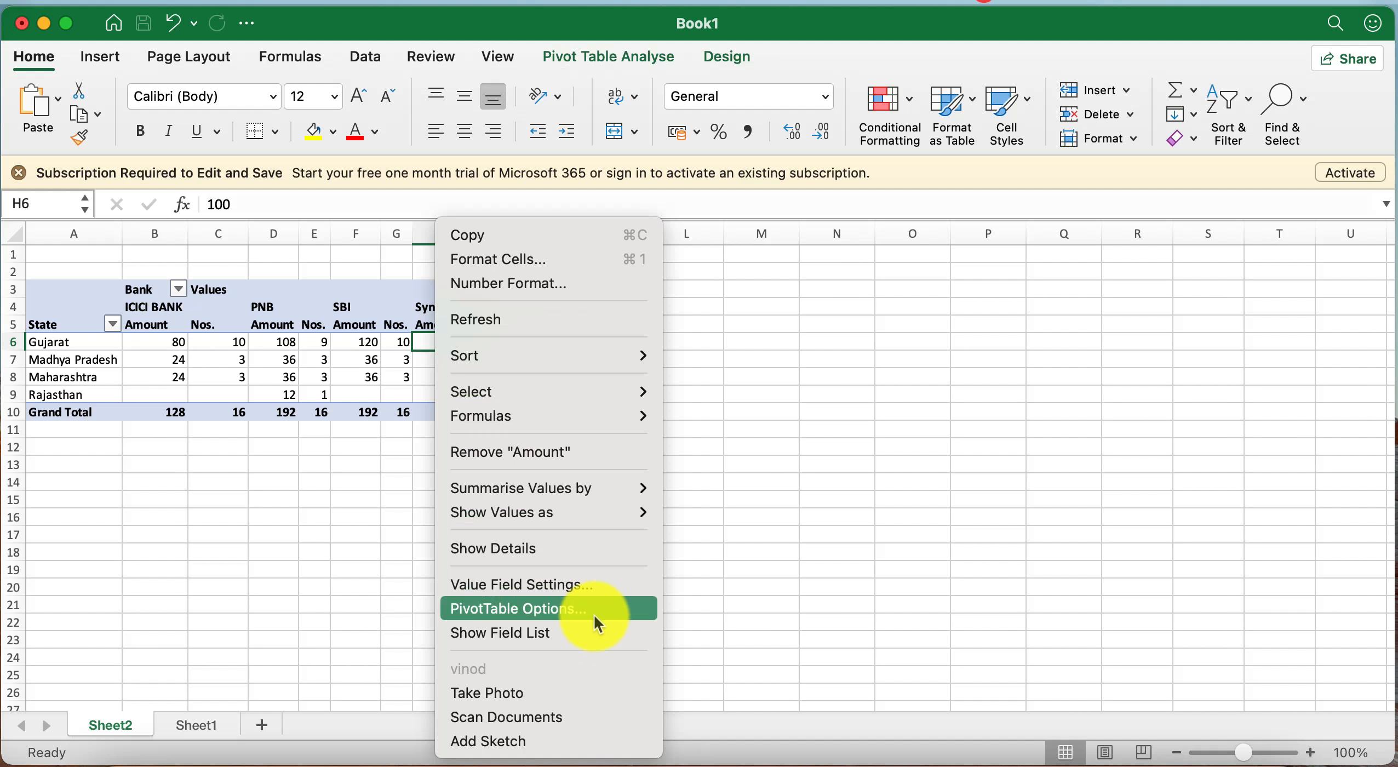
{"action": "left_click", "coordinate": [581, 630]}
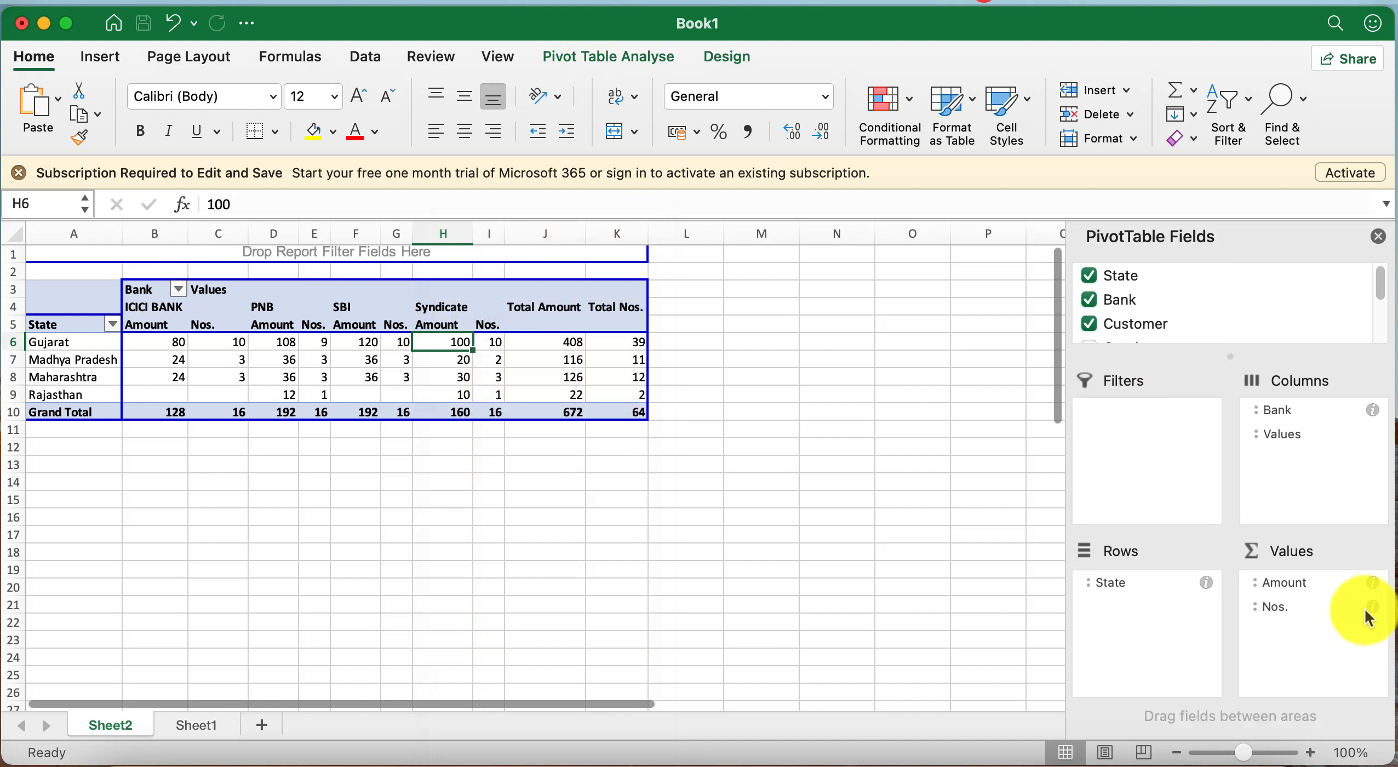
{"action": "left_click_drag", "start_coordinate": [1175, 351], "coordinate": [1236, 478]}
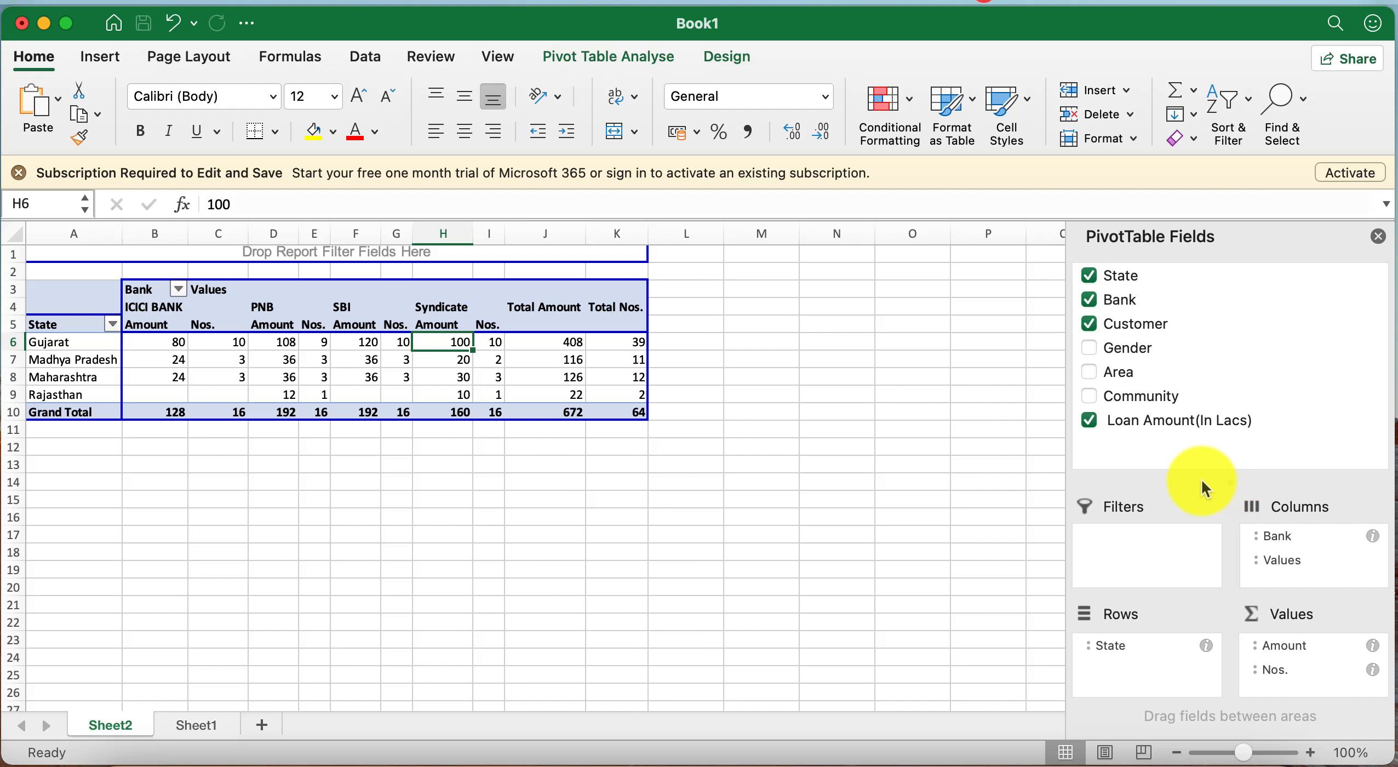
{"action": "mouse_move", "coordinate": [1201, 478]}
{"action": "left_mouse_down"}
{"action": "mouse_move", "coordinate": [1203, 421]}
{"action": "mouse_move", "coordinate": [1208, 457]}
{"action": "left_mouse_up"}
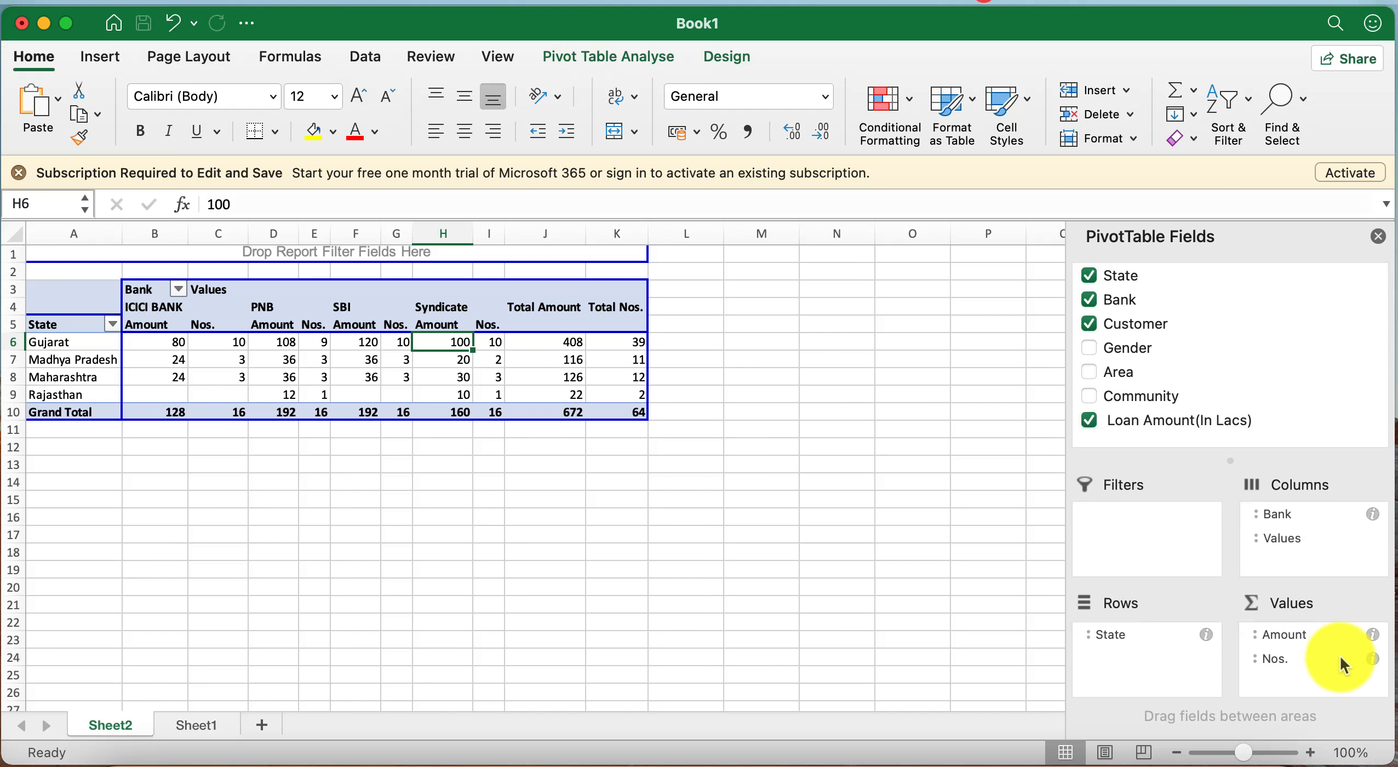
Step: Try Average and Sum as the summary function of the Nos. value field, and settle on Count
{"action": "left_click", "coordinate": [1292, 658]}
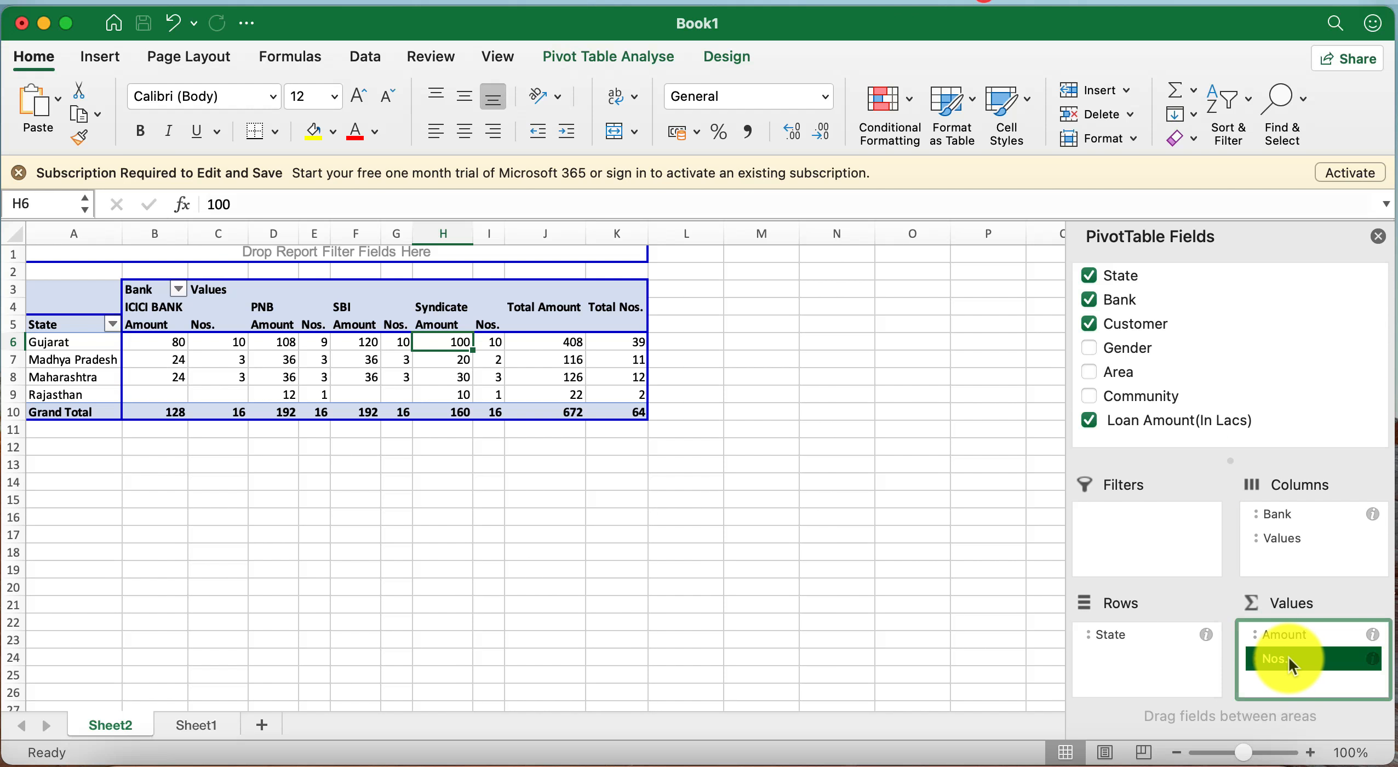
{"action": "left_click", "coordinate": [1375, 660]}
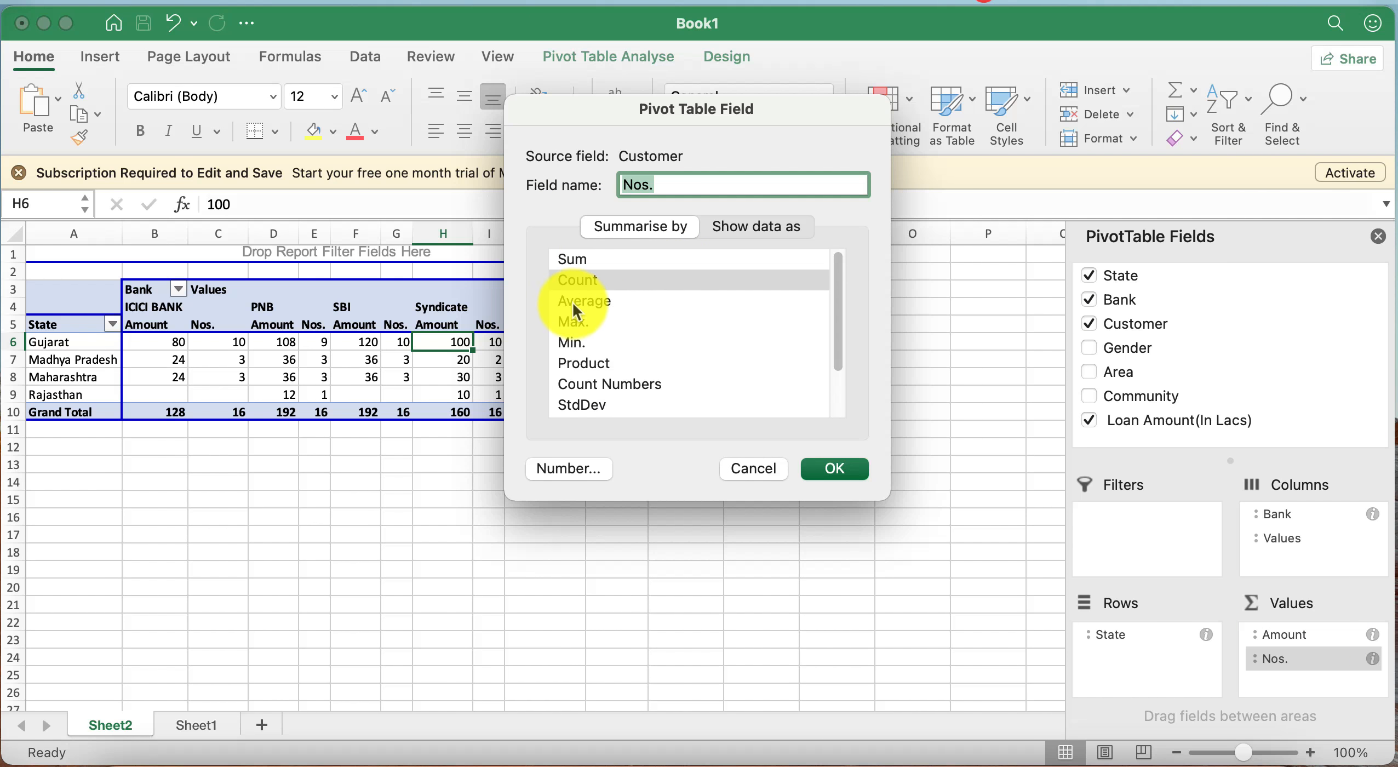
{"action": "left_click", "coordinate": [597, 302]}
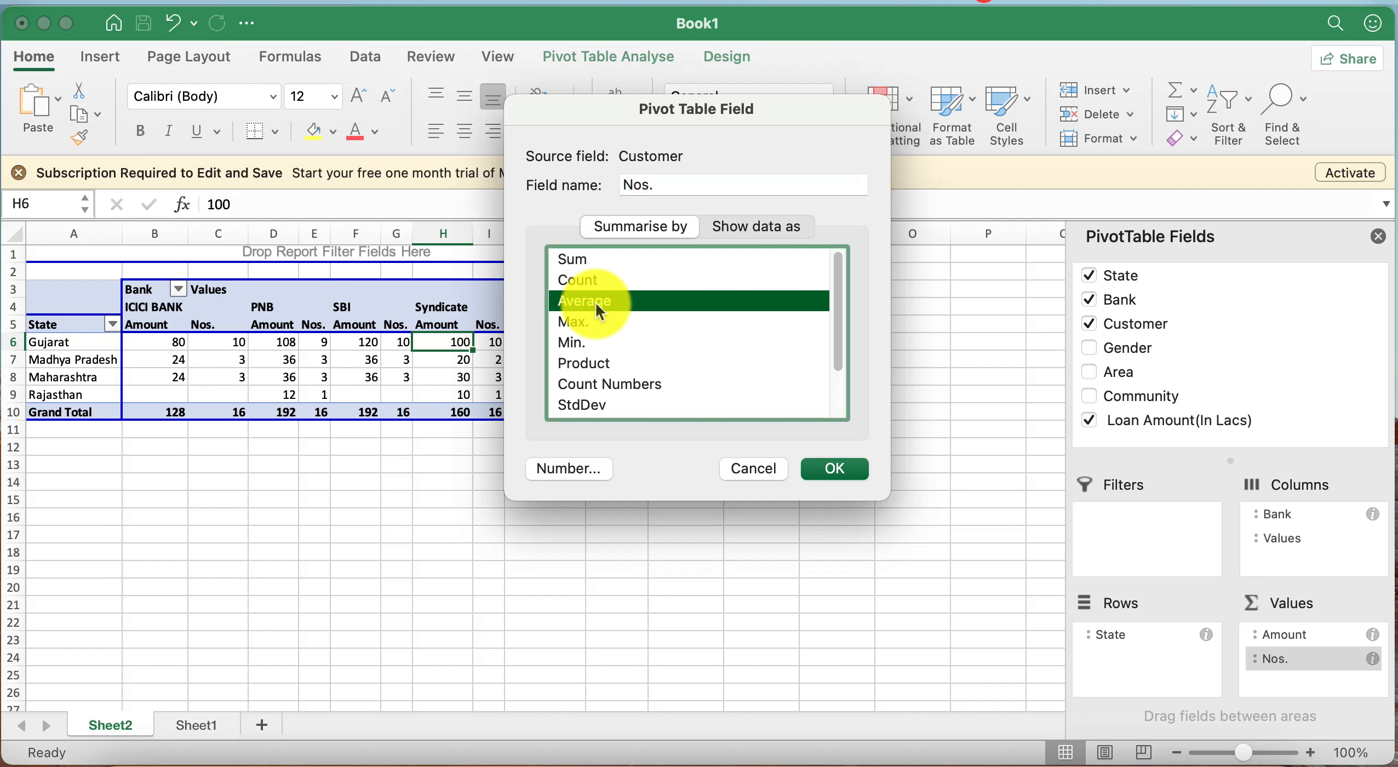
{"action": "left_click", "coordinate": [584, 259]}
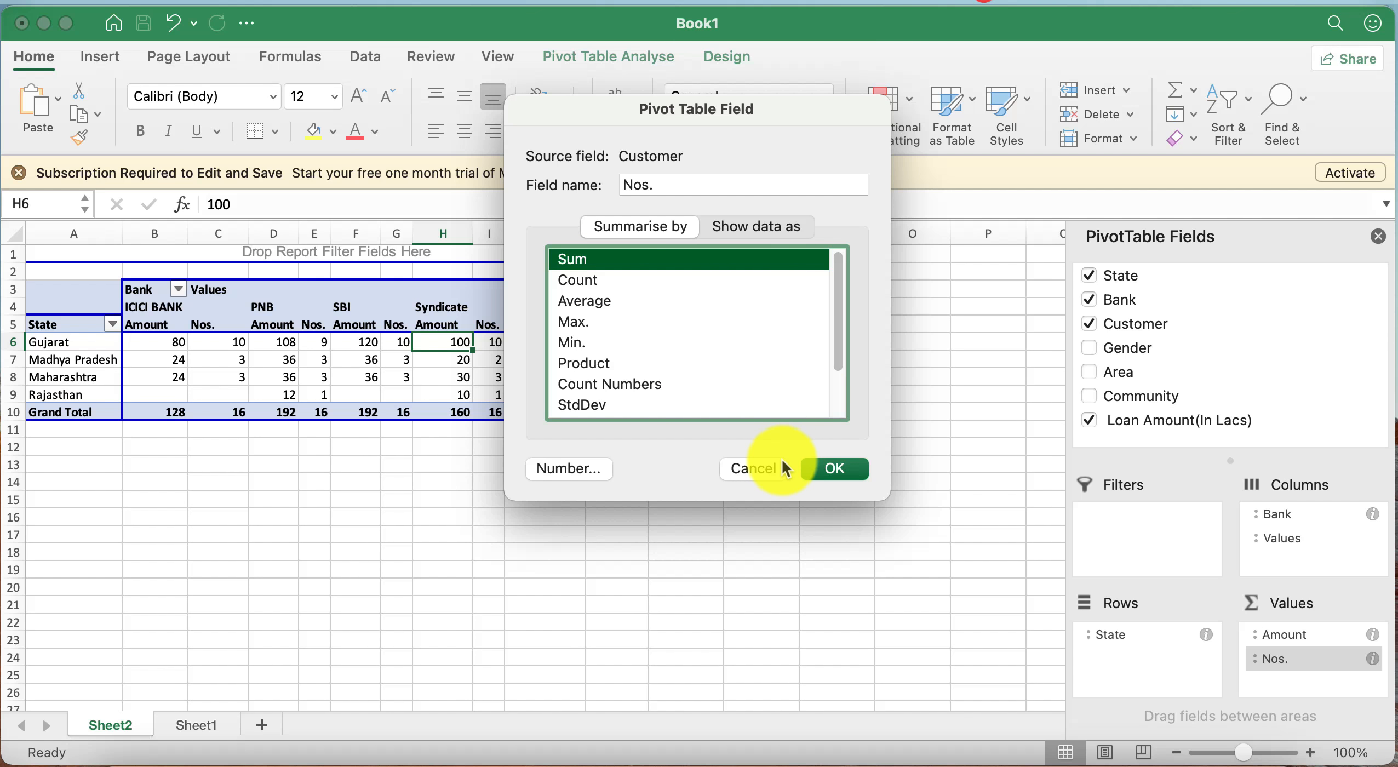
{"action": "left_click", "coordinate": [573, 301]}
{"action": "left_click", "coordinate": [581, 280]}
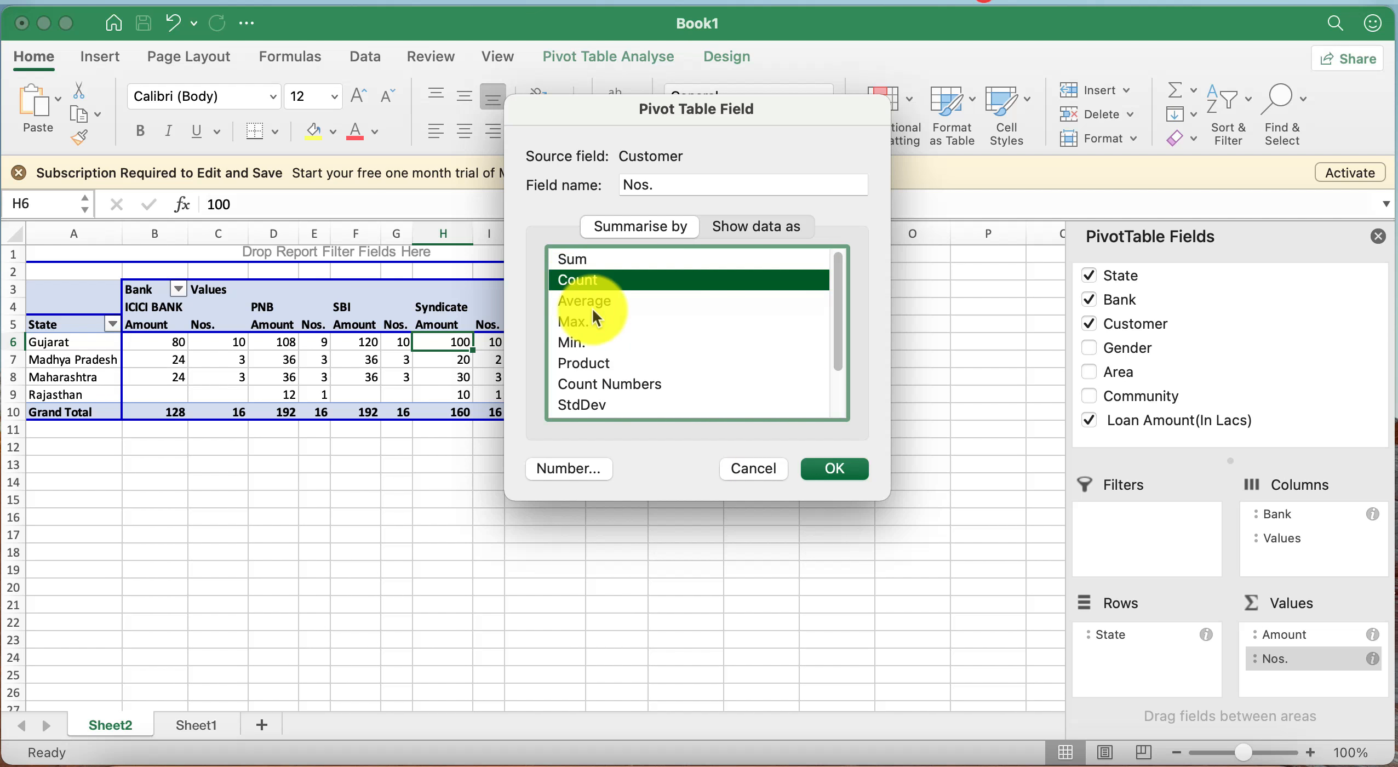
{"action": "left_click", "coordinate": [838, 476]}
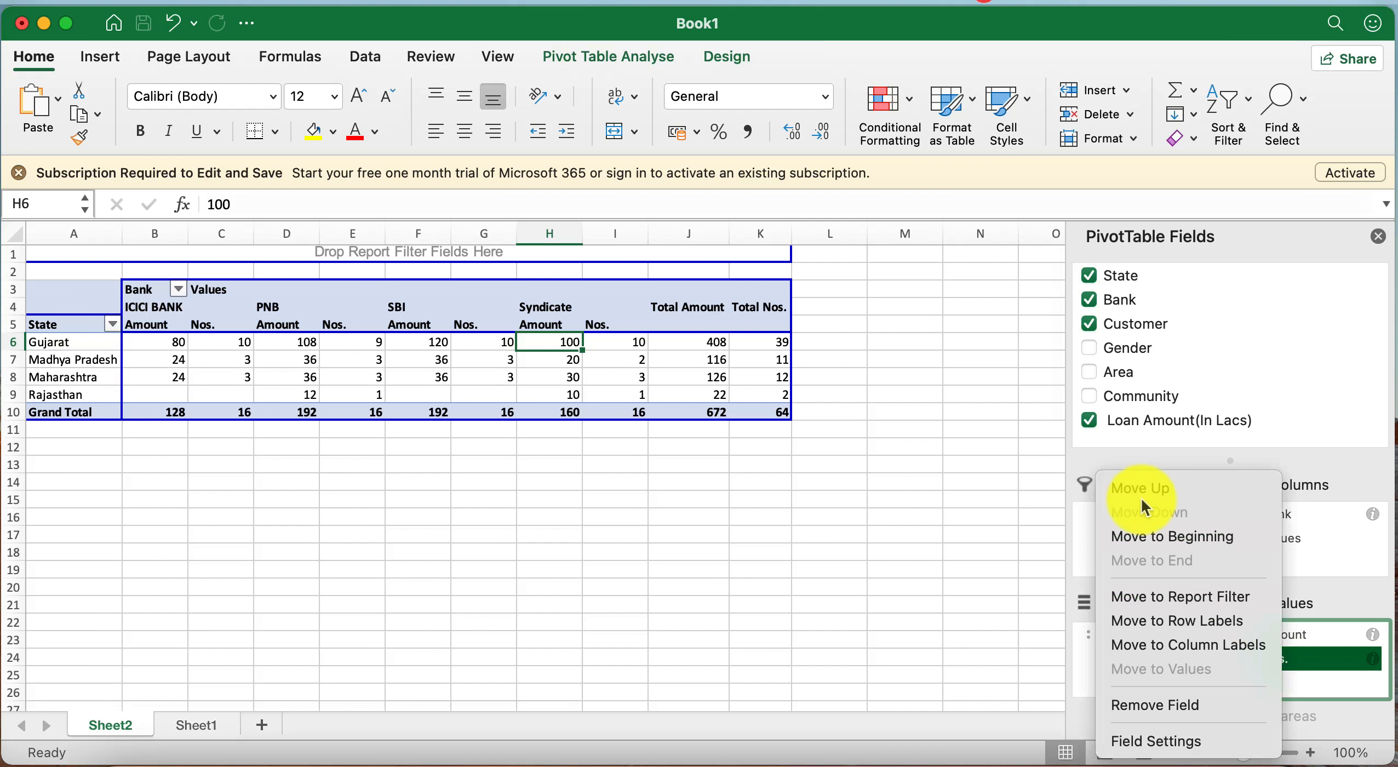
Step: Check in the field settings which functions summarise the Nos. and Amount value fields
{"action": "left_click", "coordinate": [1246, 740]}
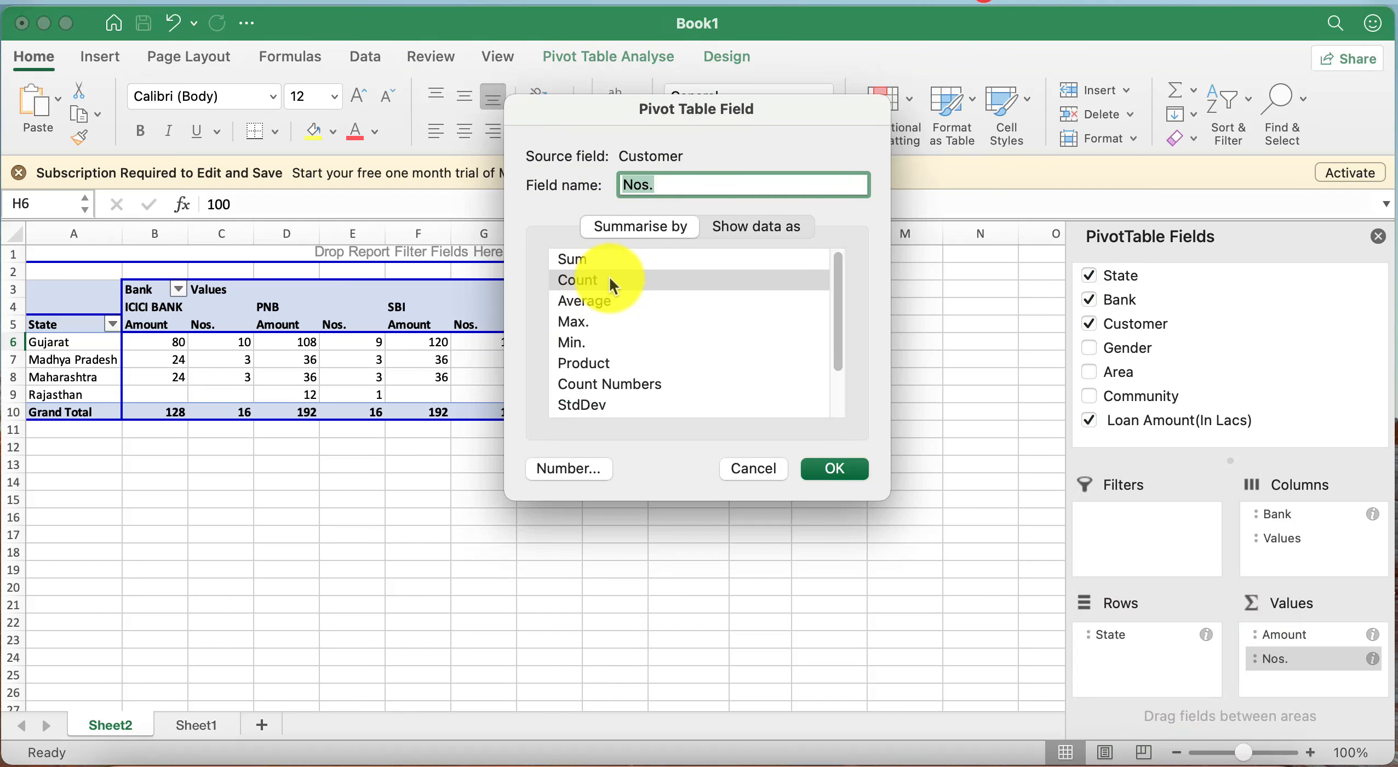
{"action": "left_click", "coordinate": [774, 476]}
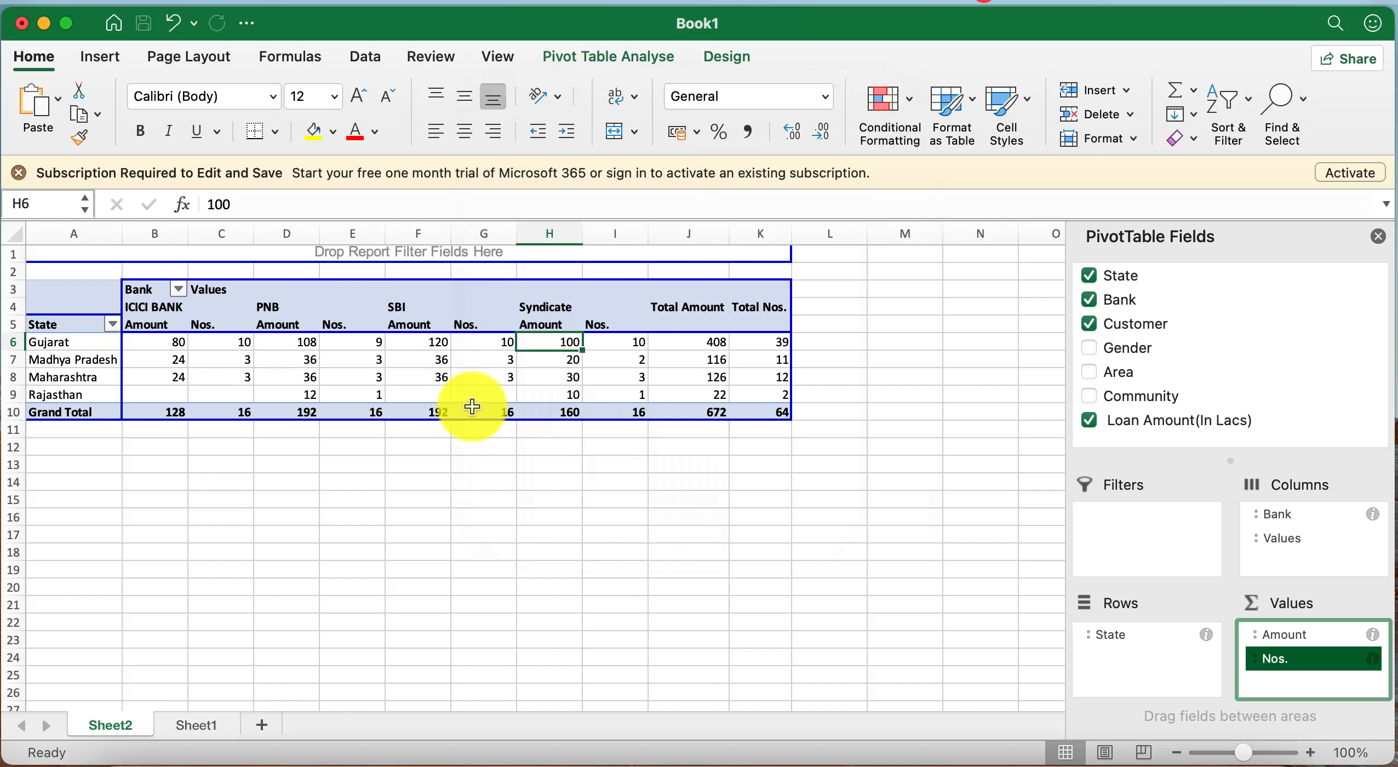
{"action": "left_click", "coordinate": [158, 342]}
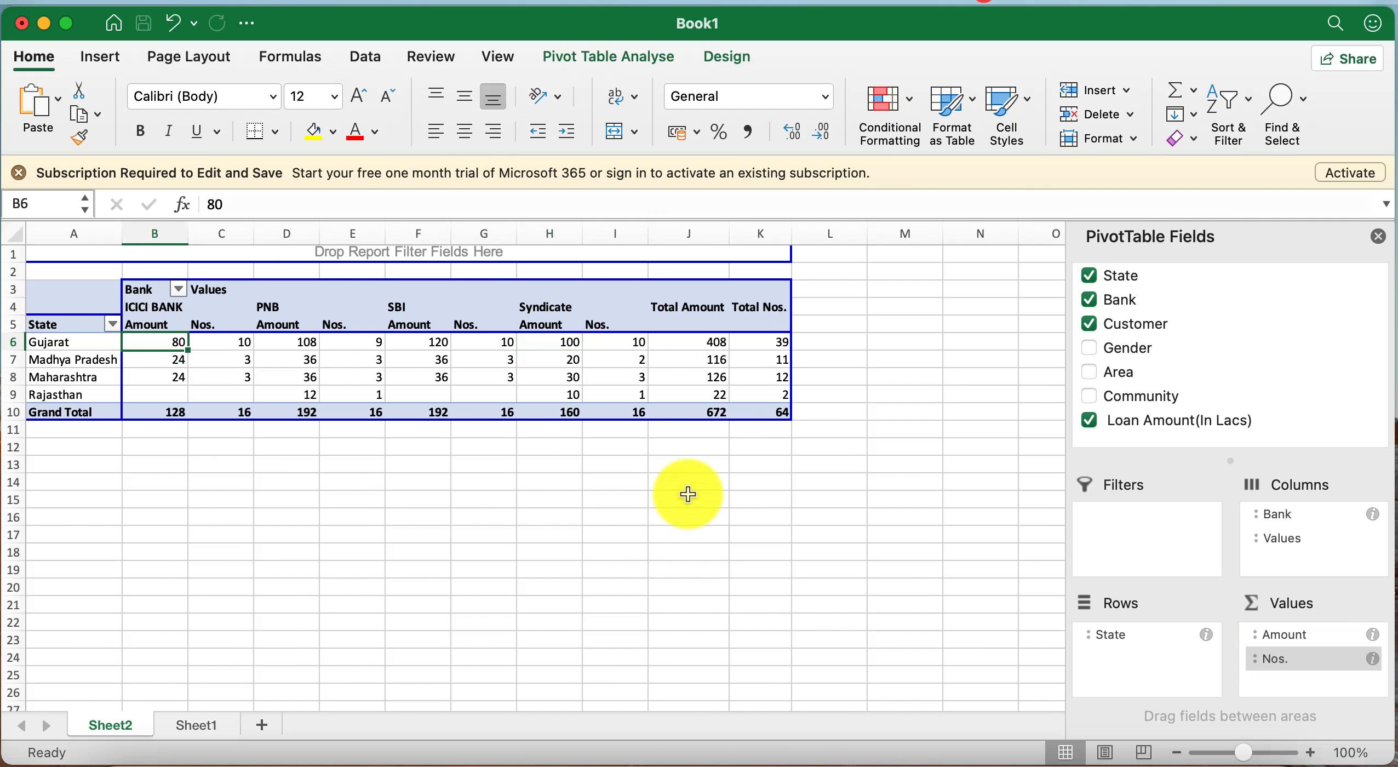
{"action": "left_click", "coordinate": [1271, 630]}
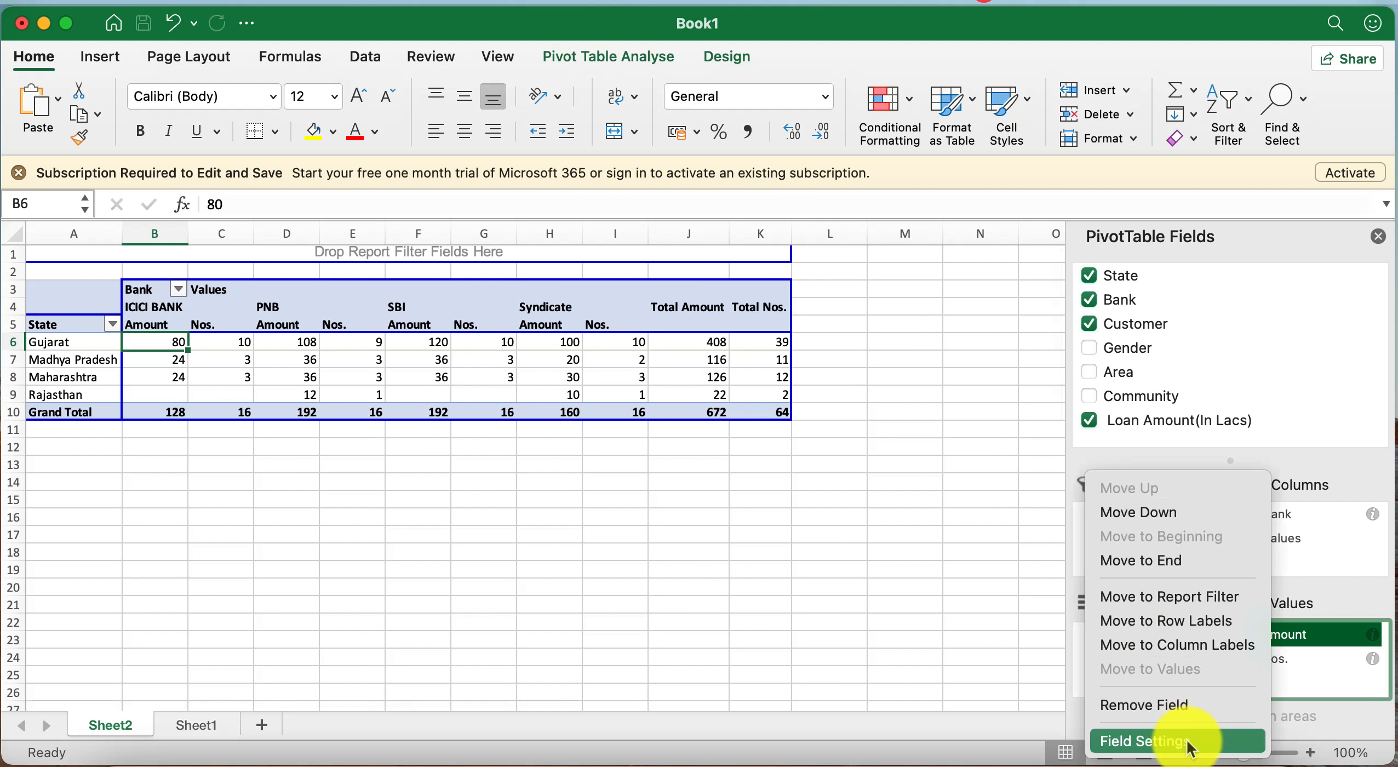
{"action": "left_click", "coordinate": [1186, 740]}
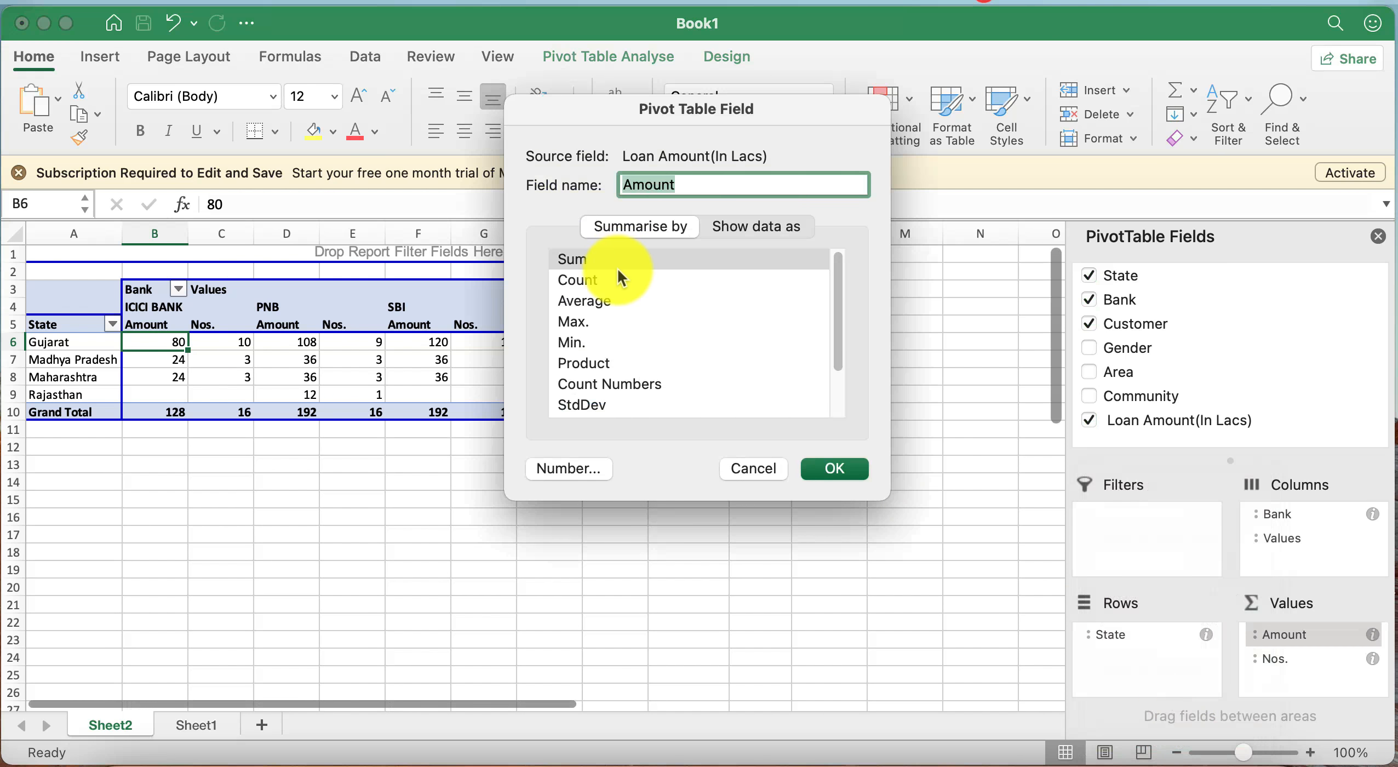
{"action": "left_click", "coordinate": [764, 467]}
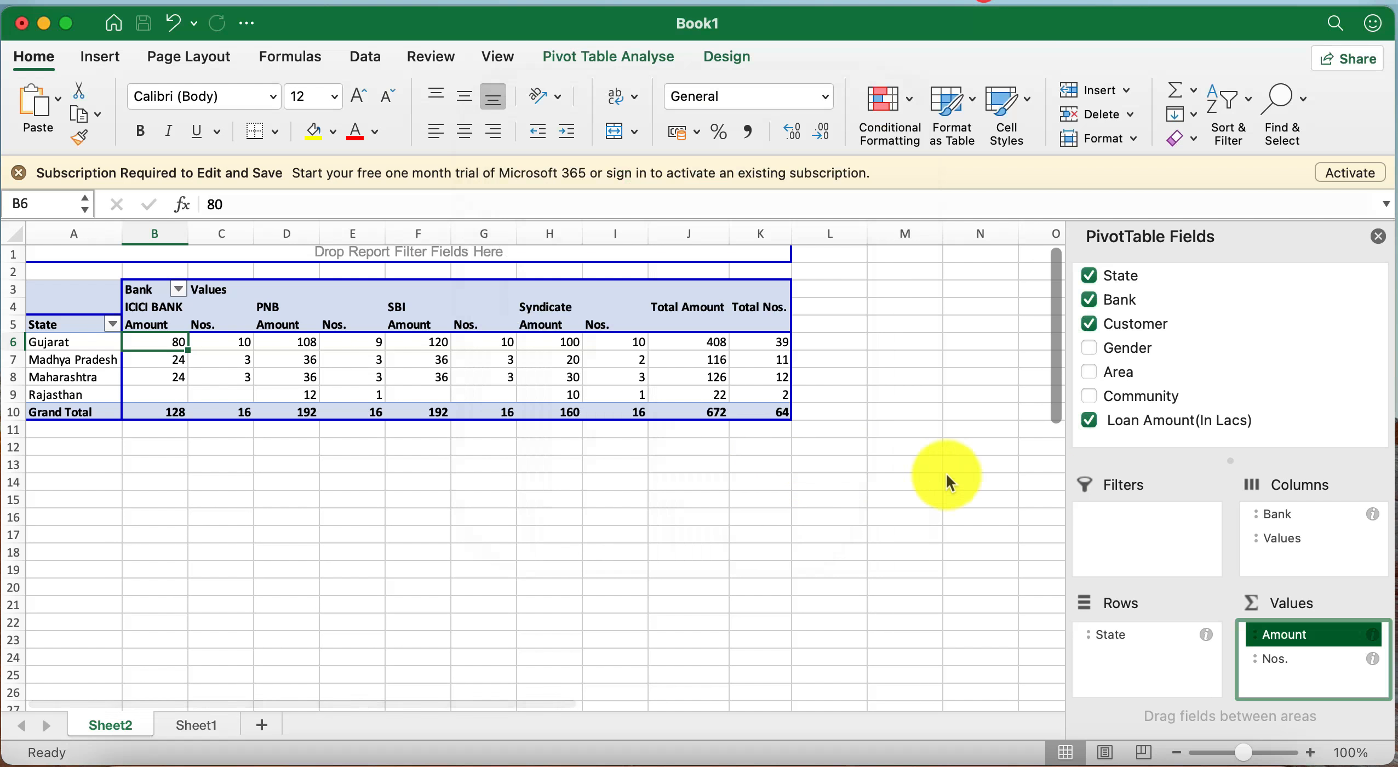
Step: Clear Loan Amount, Customer and Bank from the pivot table, and summarise Loan Amount(In Lacs) by State with Gender as columns
{"action": "left_click", "coordinate": [1090, 422]}
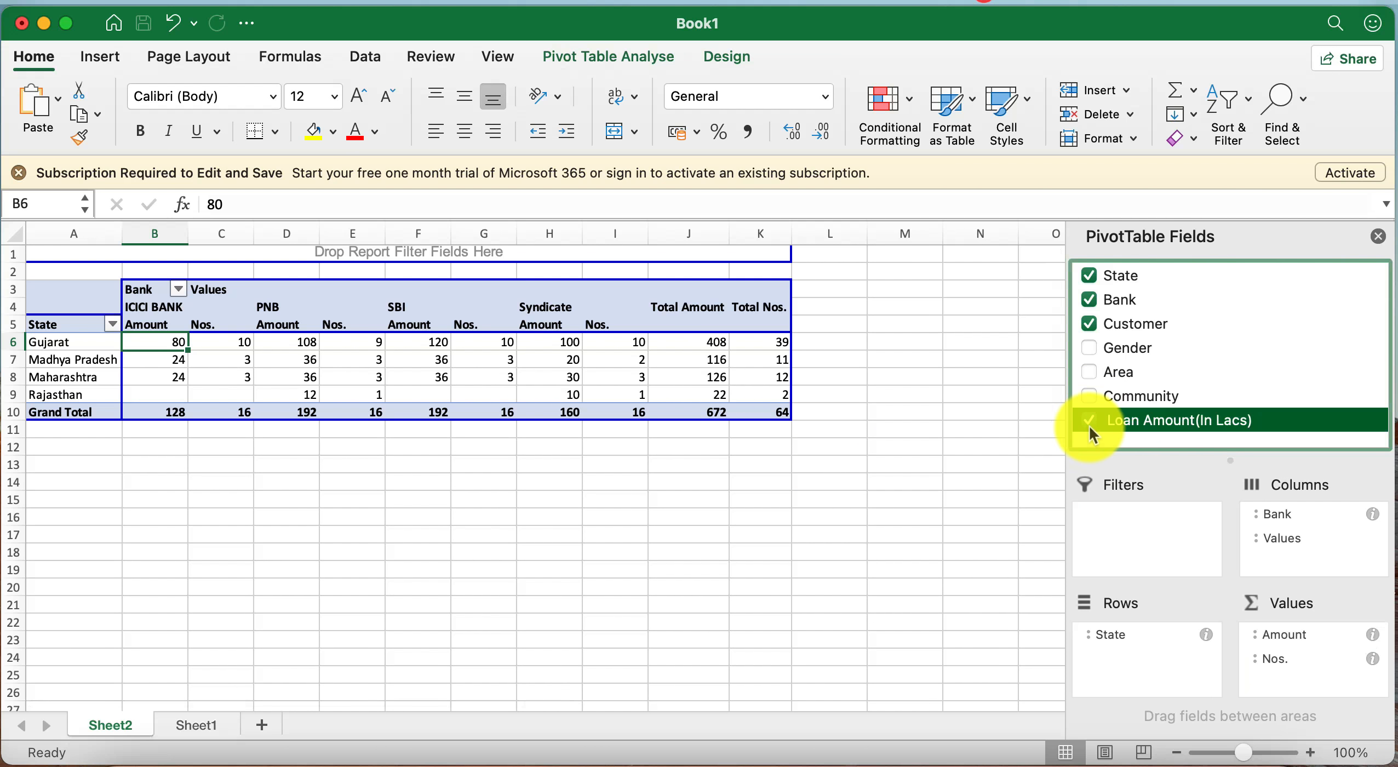
{"action": "left_click", "coordinate": [1091, 324]}
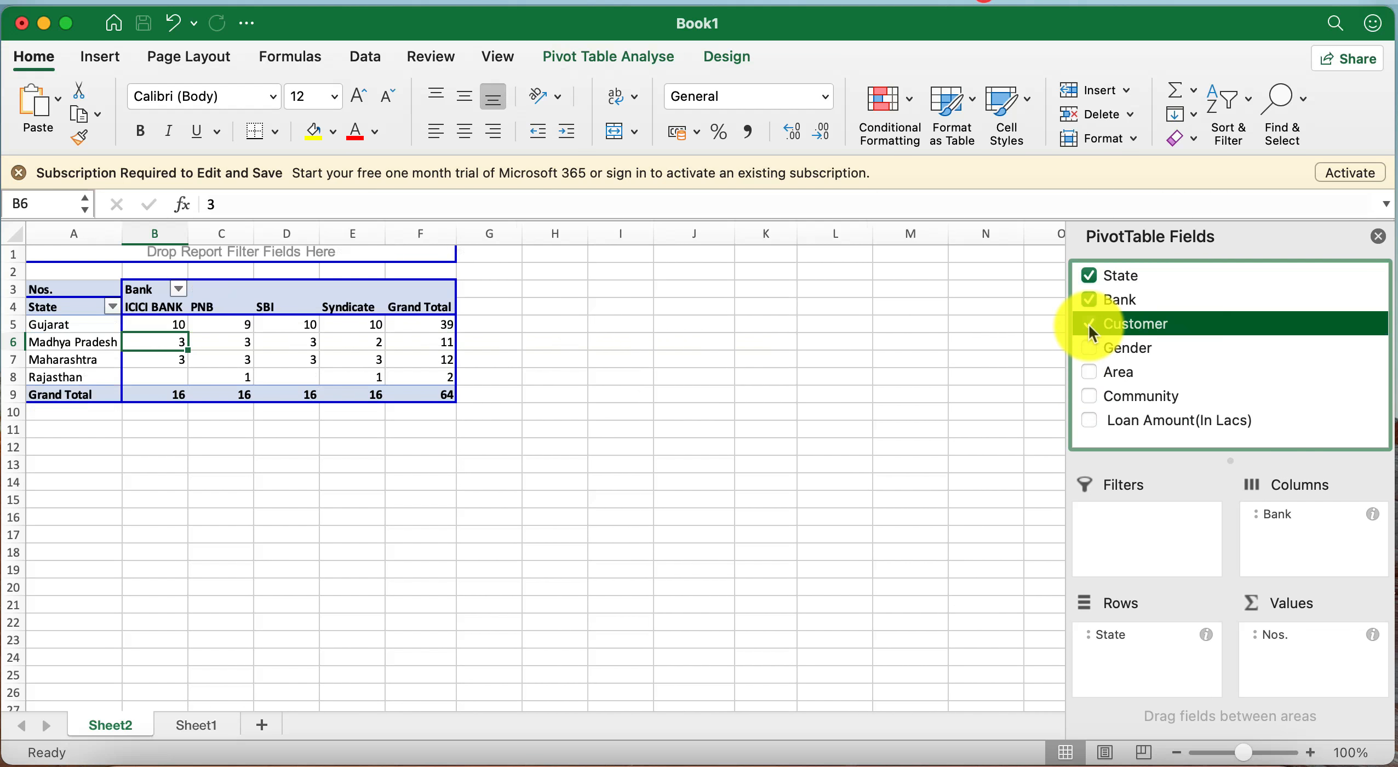
{"action": "left_click", "coordinate": [1086, 300]}
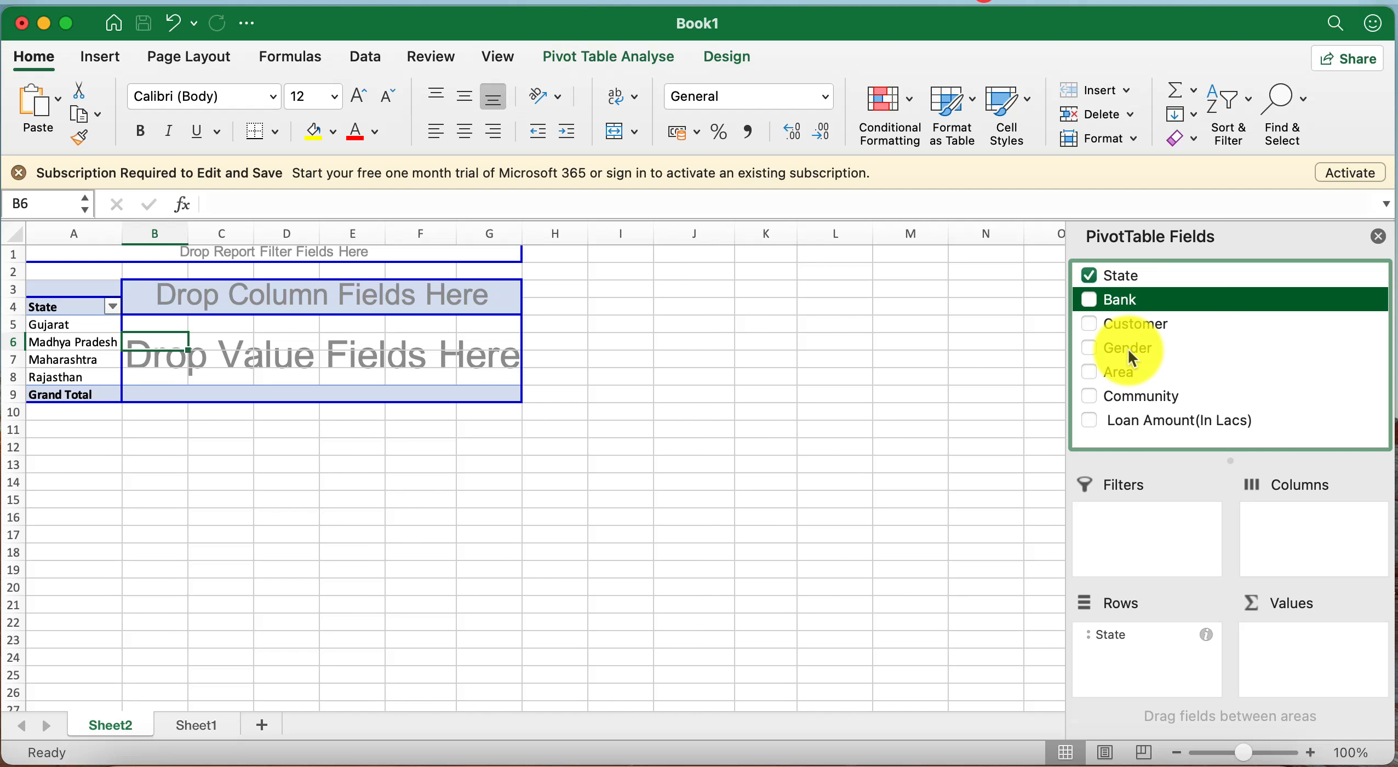
{"action": "left_click_drag", "start_coordinate": [1129, 350], "coordinate": [1320, 518]}
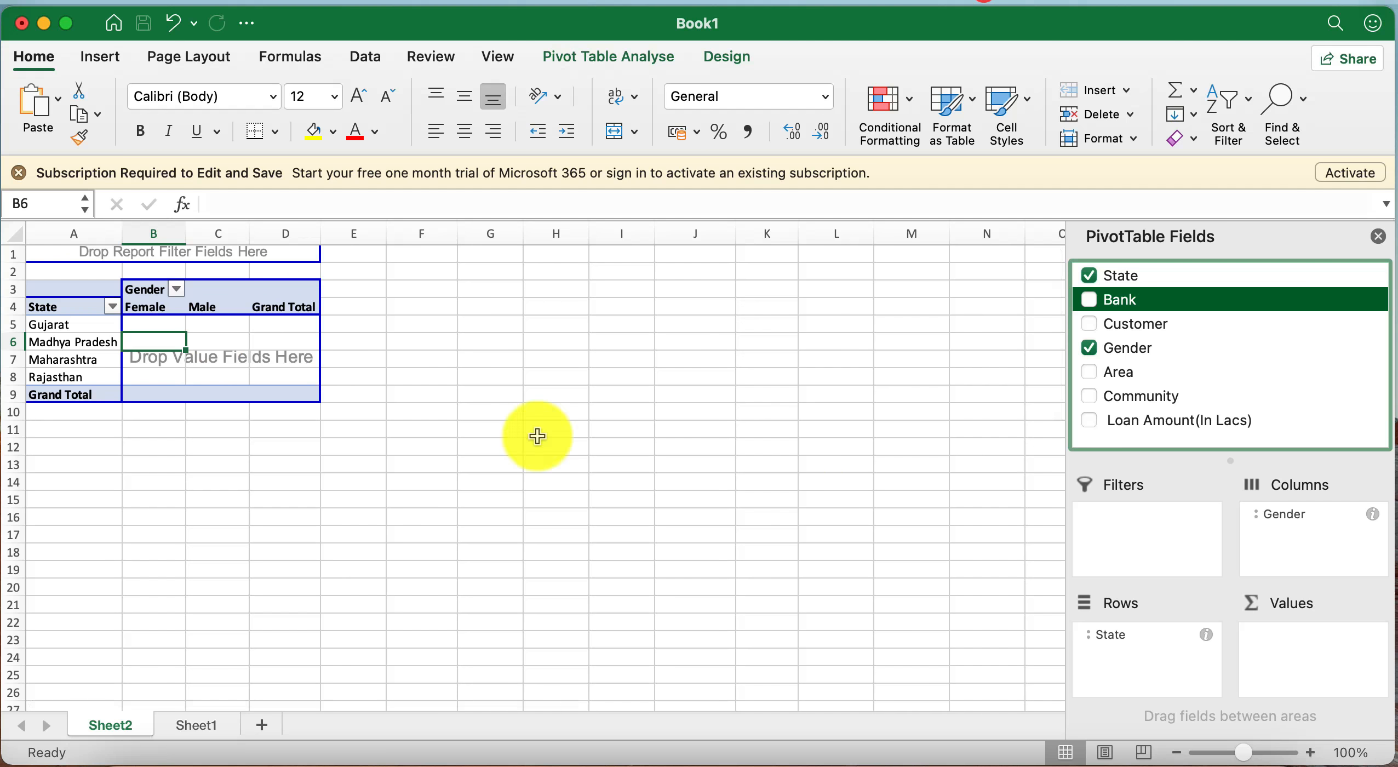
{"action": "left_click_drag", "start_coordinate": [1129, 426], "coordinate": [1298, 652]}
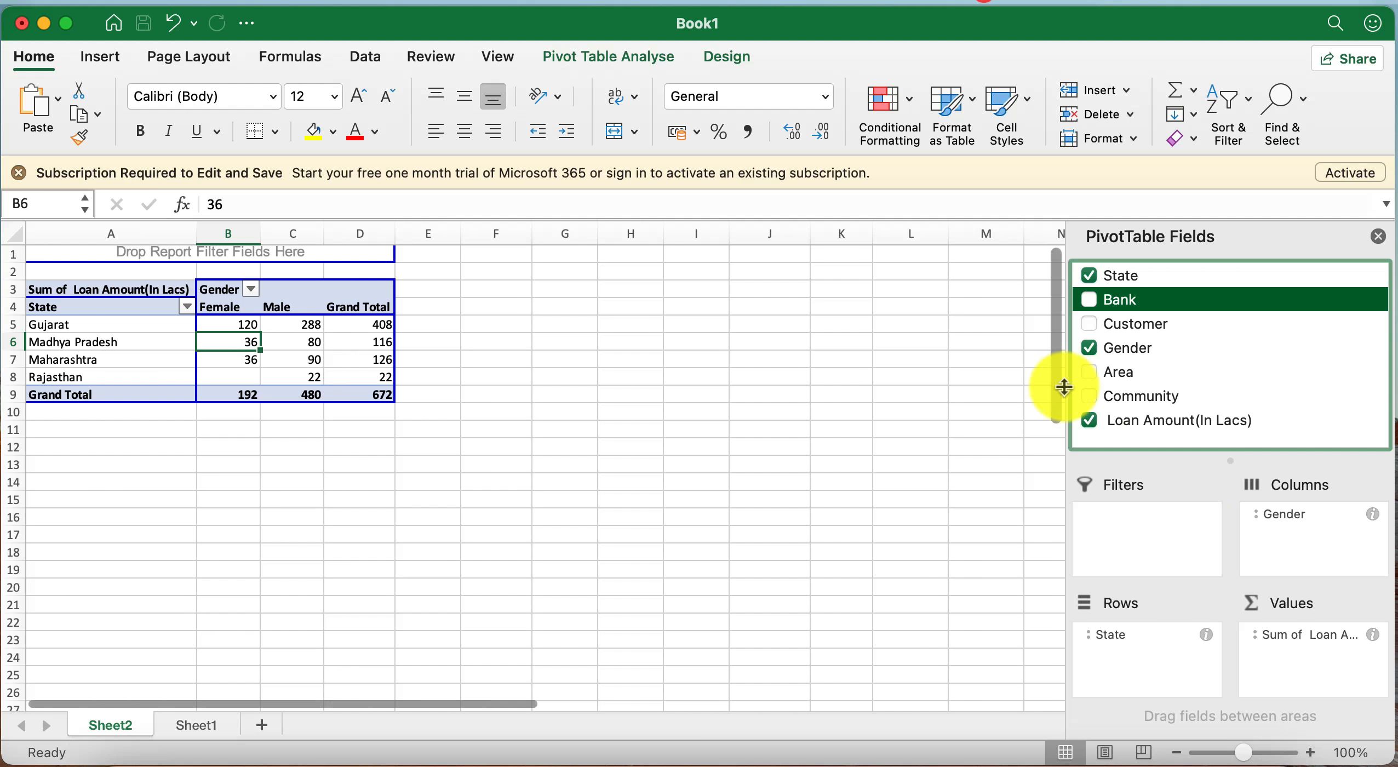
Step: Rebuild the pivot table with Community in place of Gender as columns and Loan Amount(In Lacs) as the value
{"action": "left_click", "coordinate": [1085, 348]}
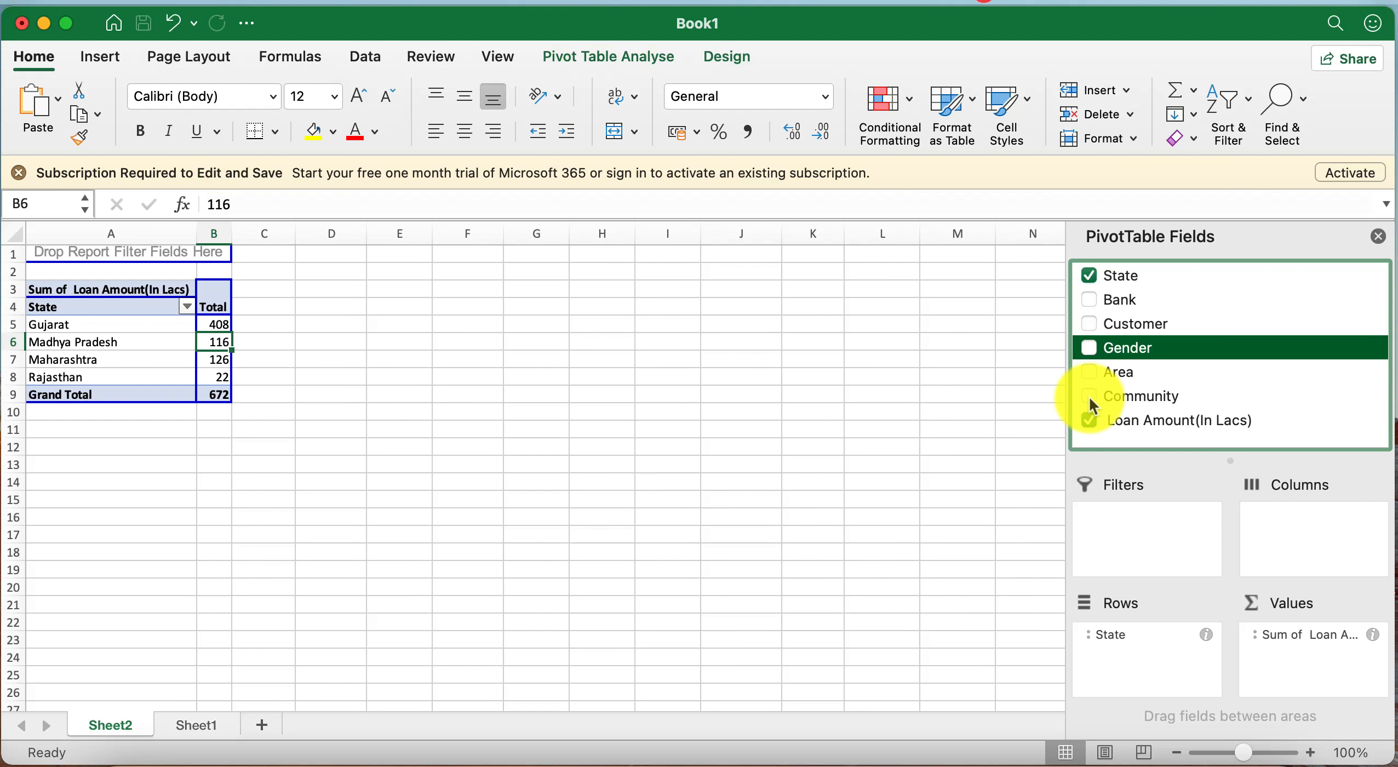
{"action": "left_click", "coordinate": [1310, 635]}
{"action": "left_click", "coordinate": [1317, 633]}
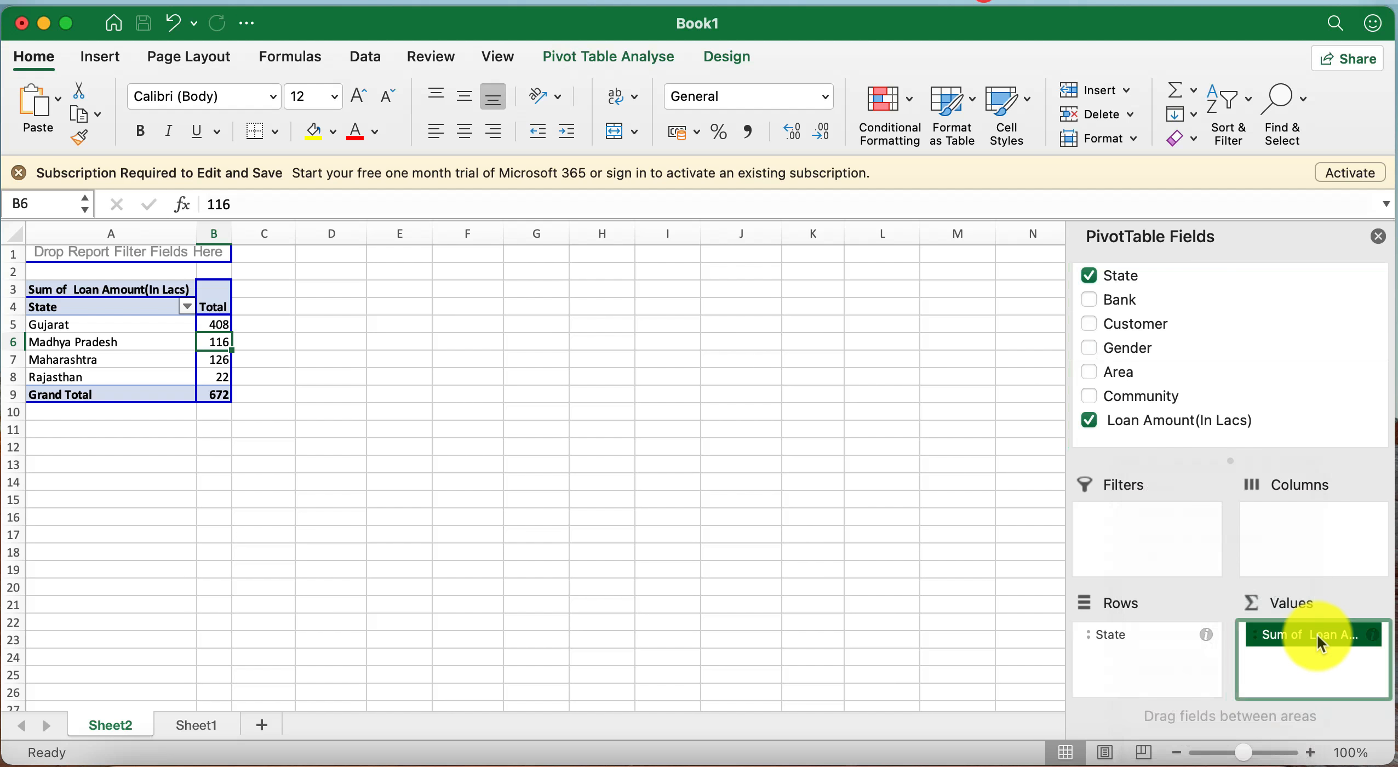
{"action": "left_click", "coordinate": [1317, 633]}
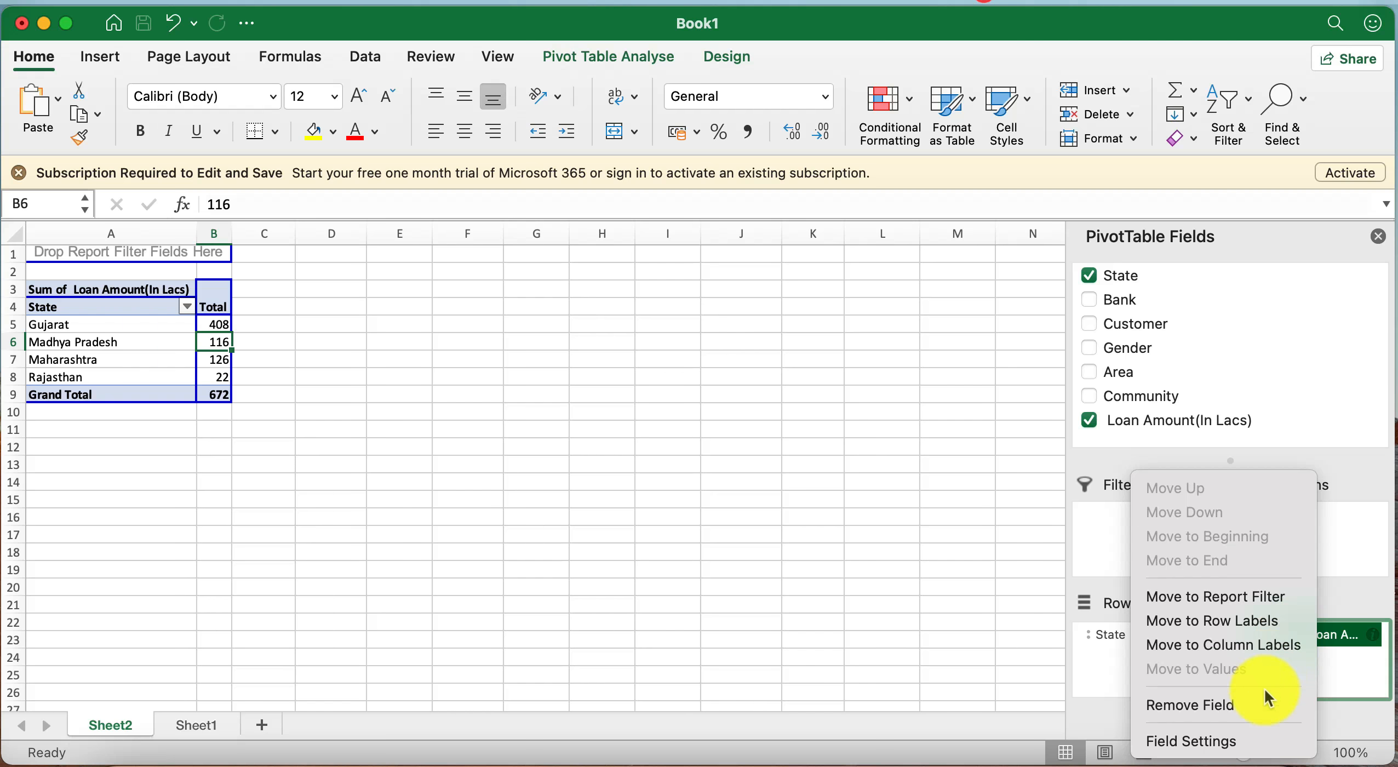
{"action": "left_click", "coordinate": [1265, 706]}
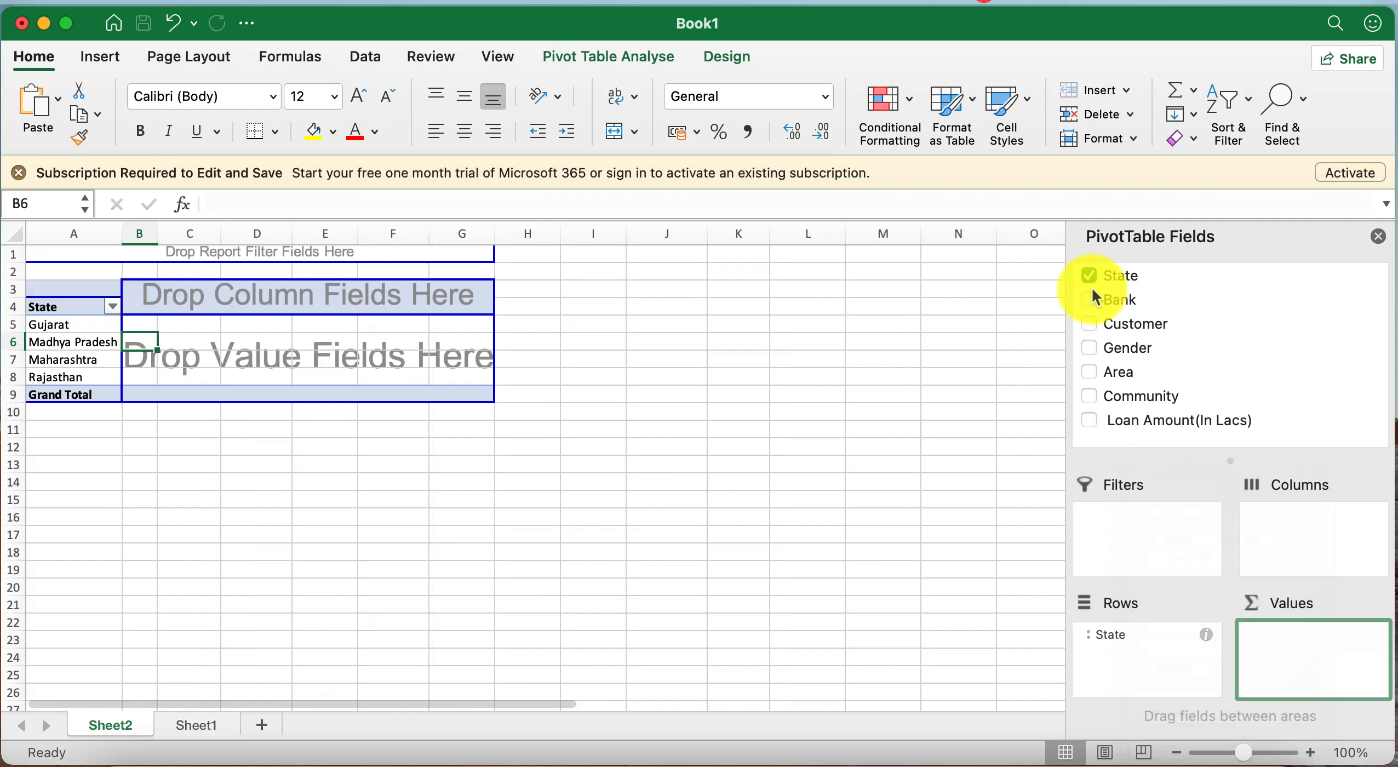
{"action": "left_click_drag", "start_coordinate": [1112, 393], "coordinate": [310, 292]}
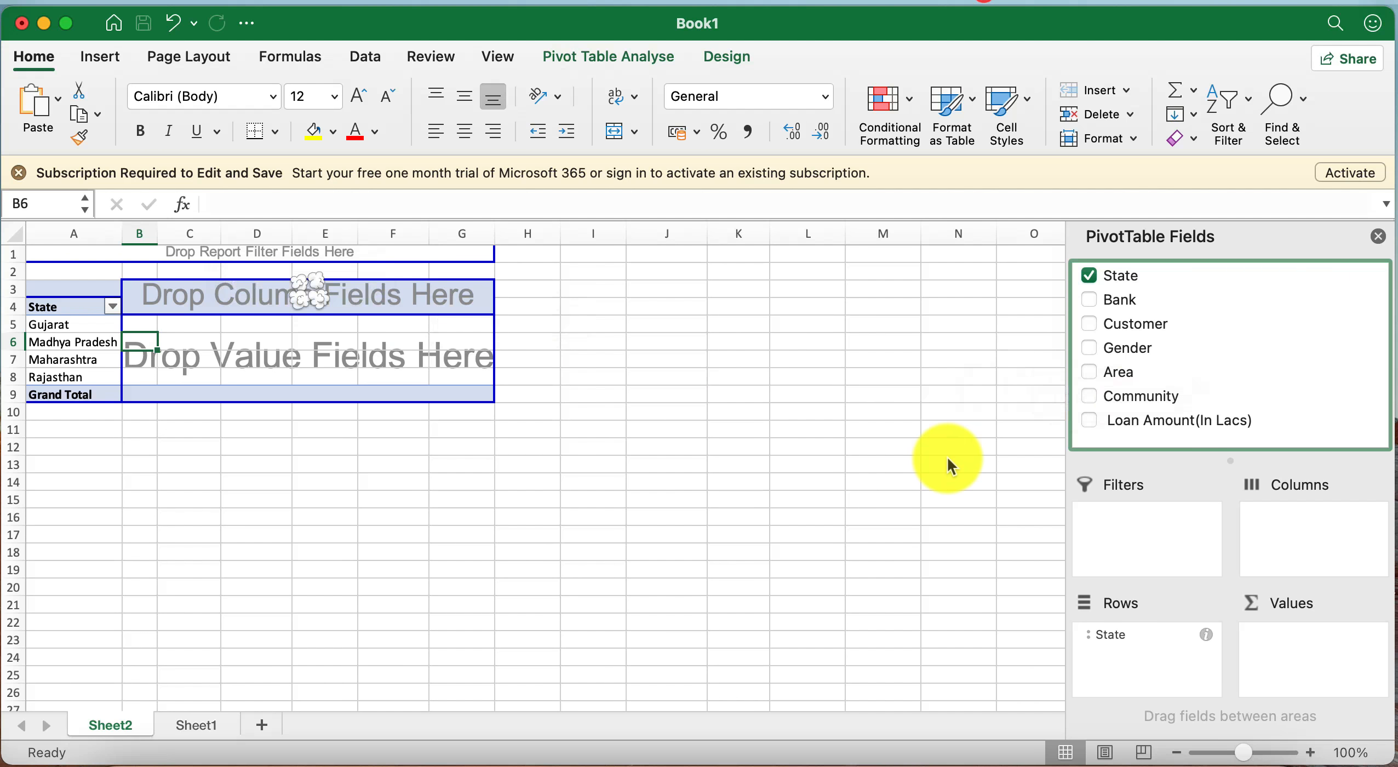
{"action": "left_click_drag", "start_coordinate": [1140, 399], "coordinate": [1297, 519]}
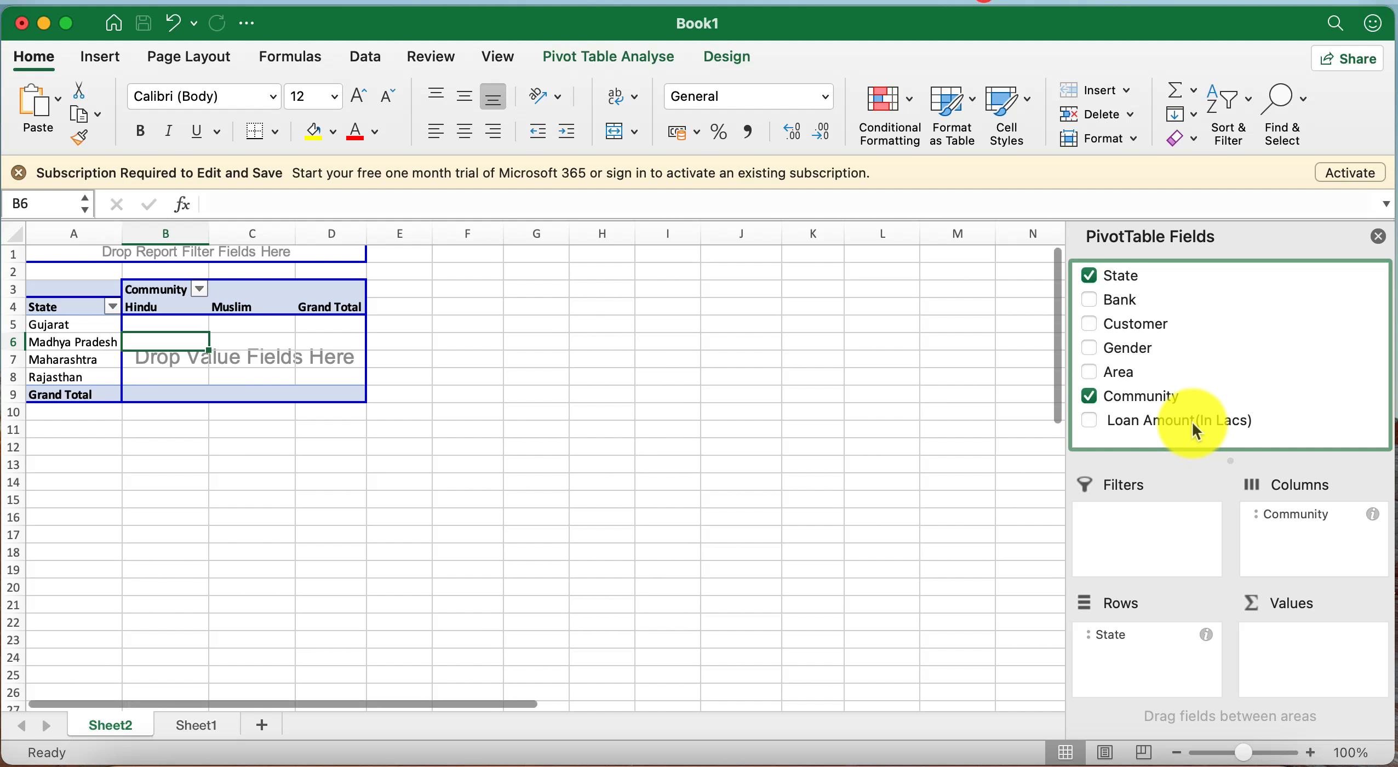
{"action": "left_click_drag", "start_coordinate": [1196, 427], "coordinate": [1342, 652]}
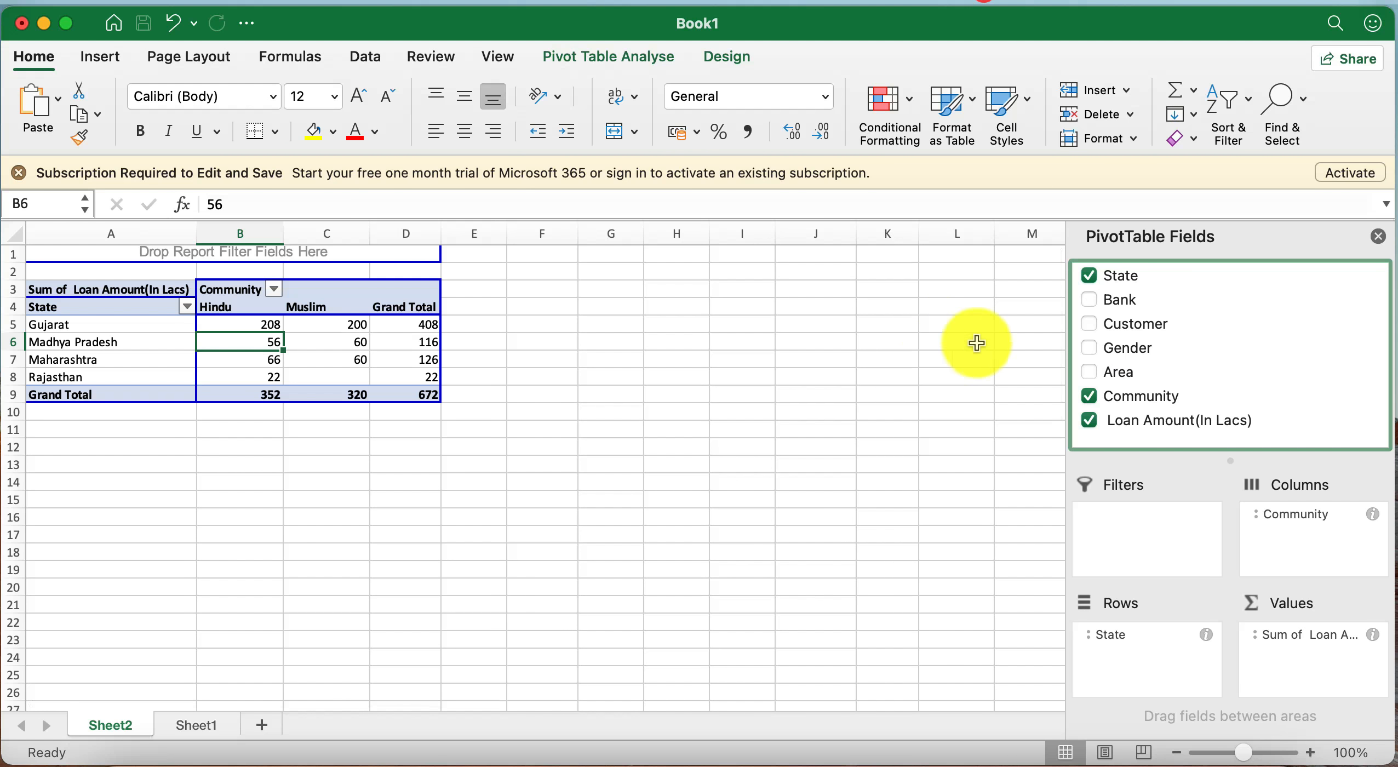
Step: Replace Community and Loan Amount(In Lacs) with Bank and, beneath it, Gender as column fields
{"action": "left_click", "coordinate": [1091, 395]}
{"action": "left_click", "coordinate": [1091, 419]}
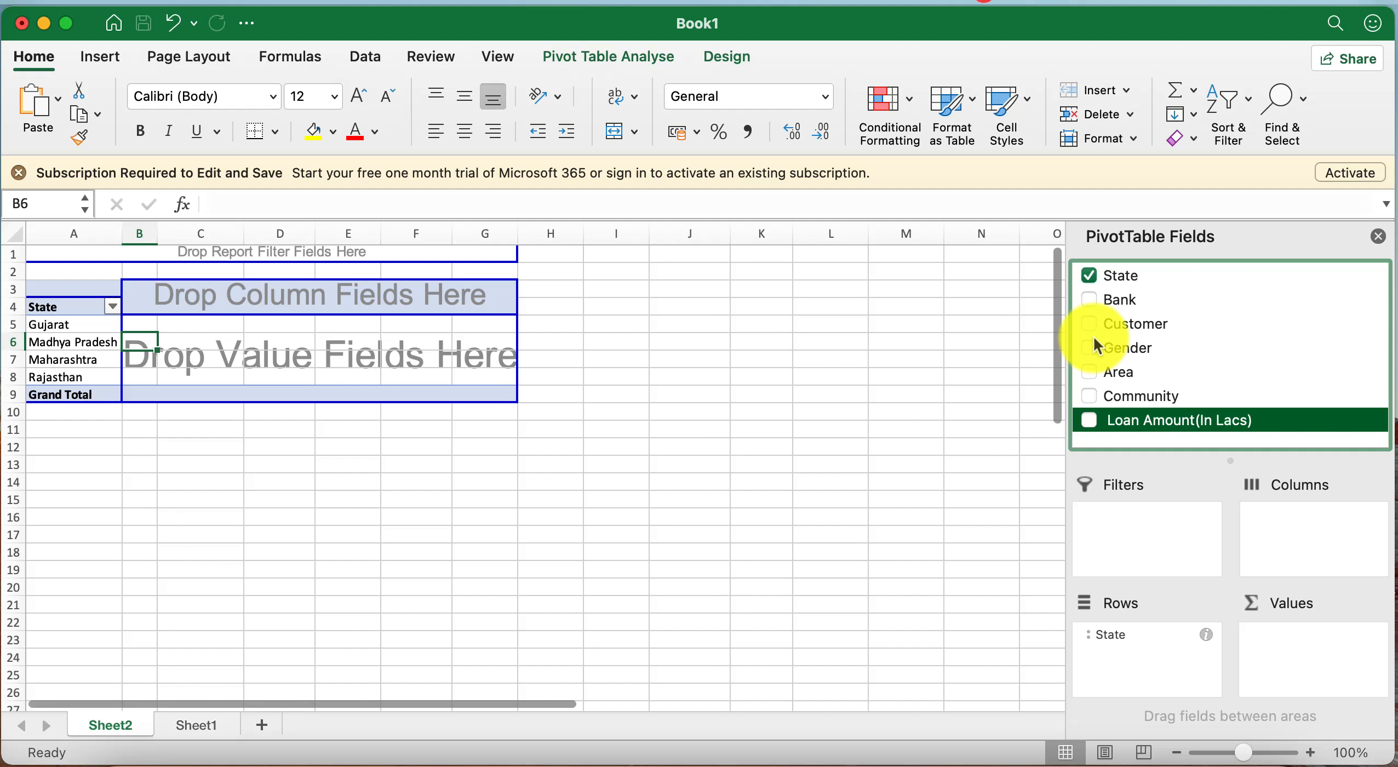
{"action": "left_click_drag", "start_coordinate": [1128, 314], "coordinate": [1326, 532]}
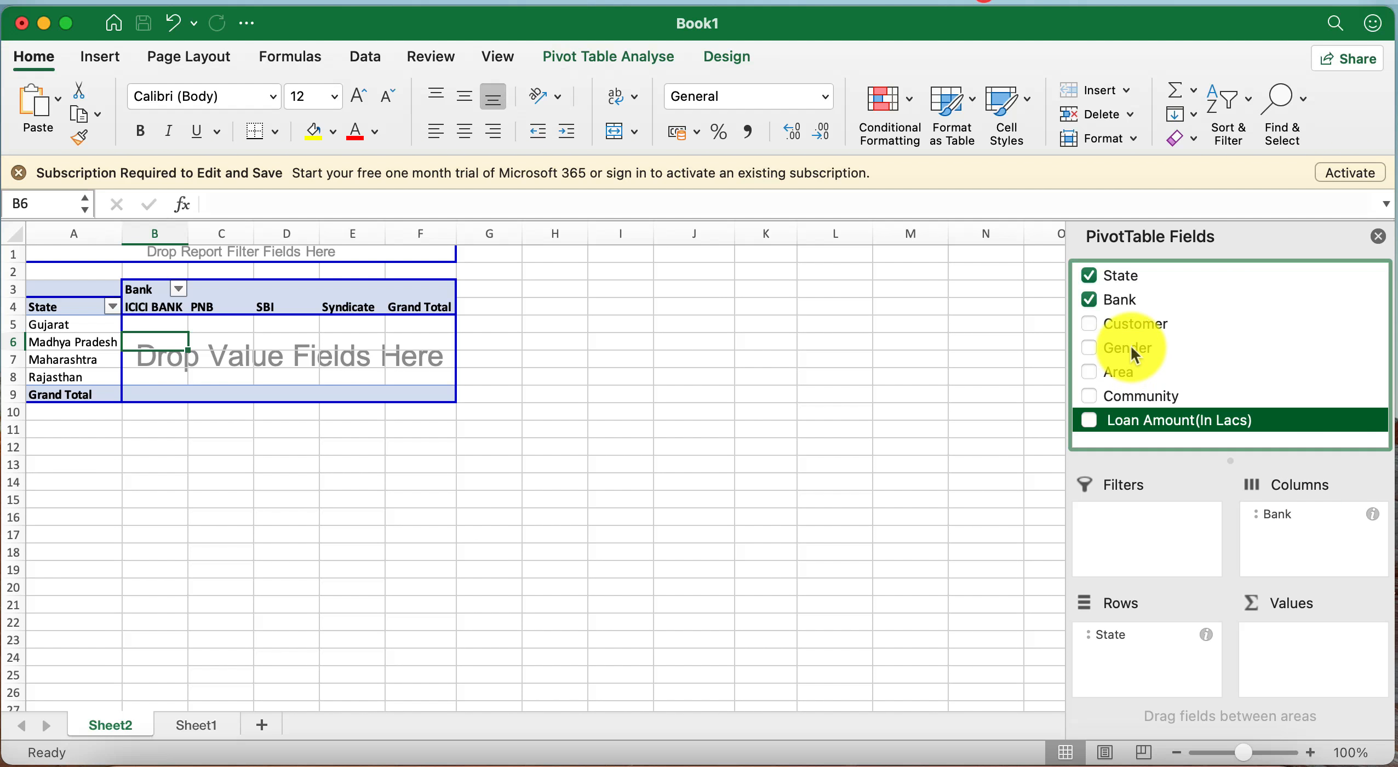
{"action": "left_click_drag", "start_coordinate": [1131, 346], "coordinate": [1311, 539]}
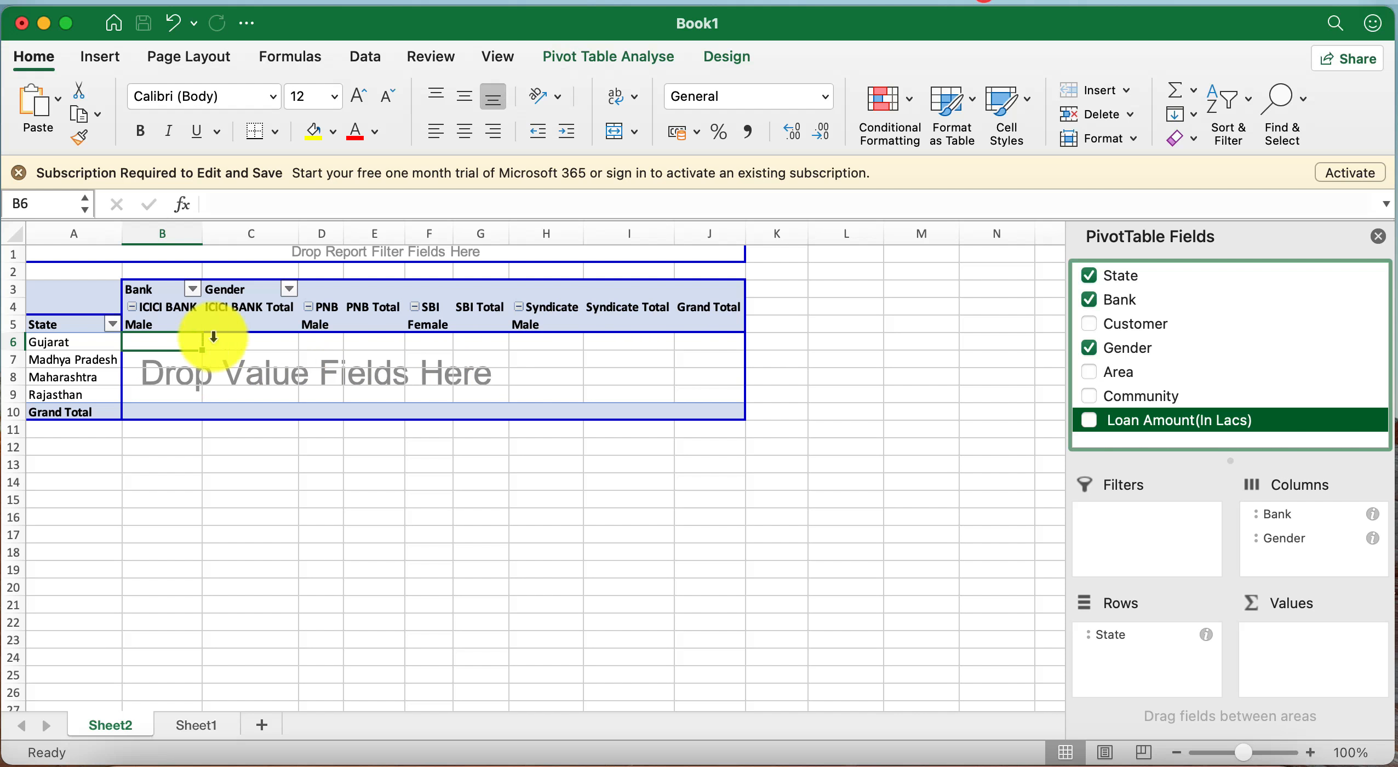
Step: Check the gender headings under the banks and add Customer to the pivot table's values as a count
{"action": "left_click", "coordinate": [242, 320]}
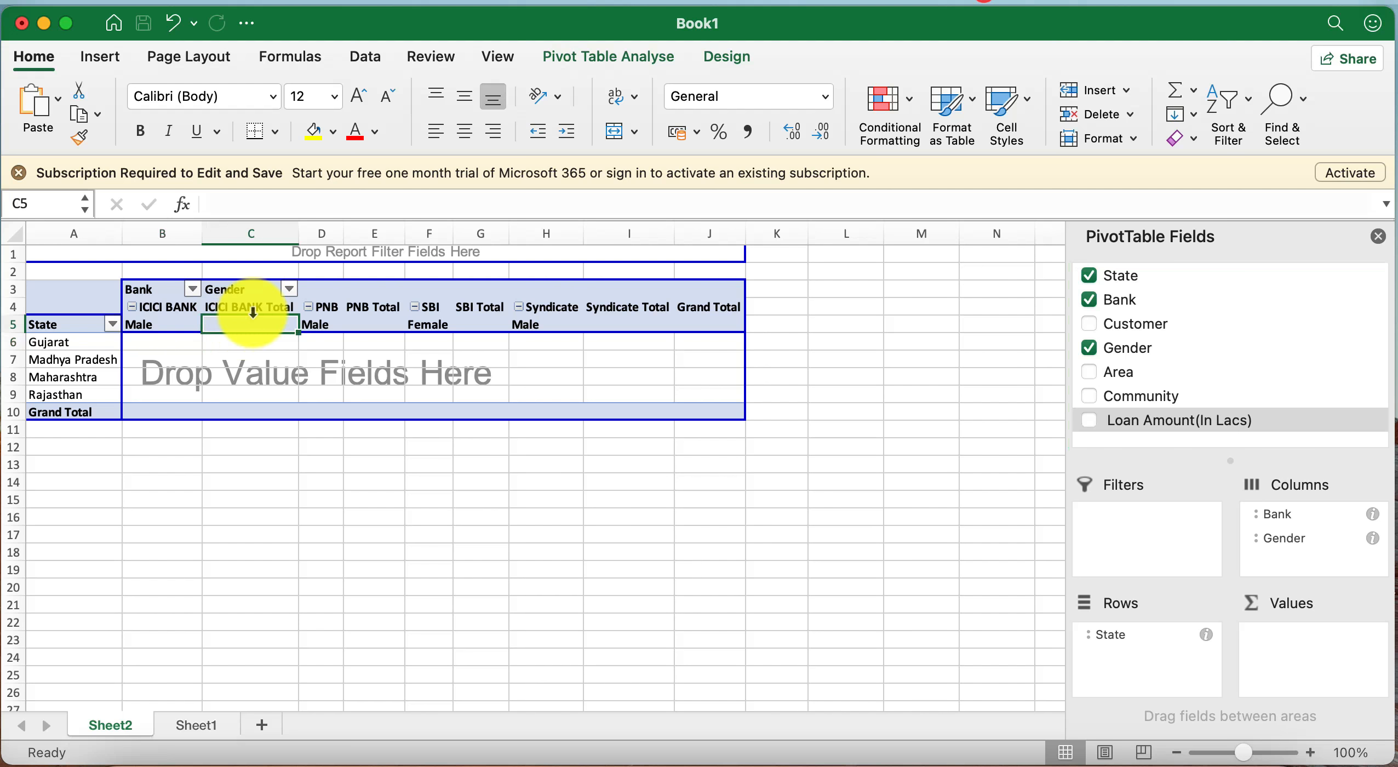
{"action": "left_click", "coordinate": [321, 324]}
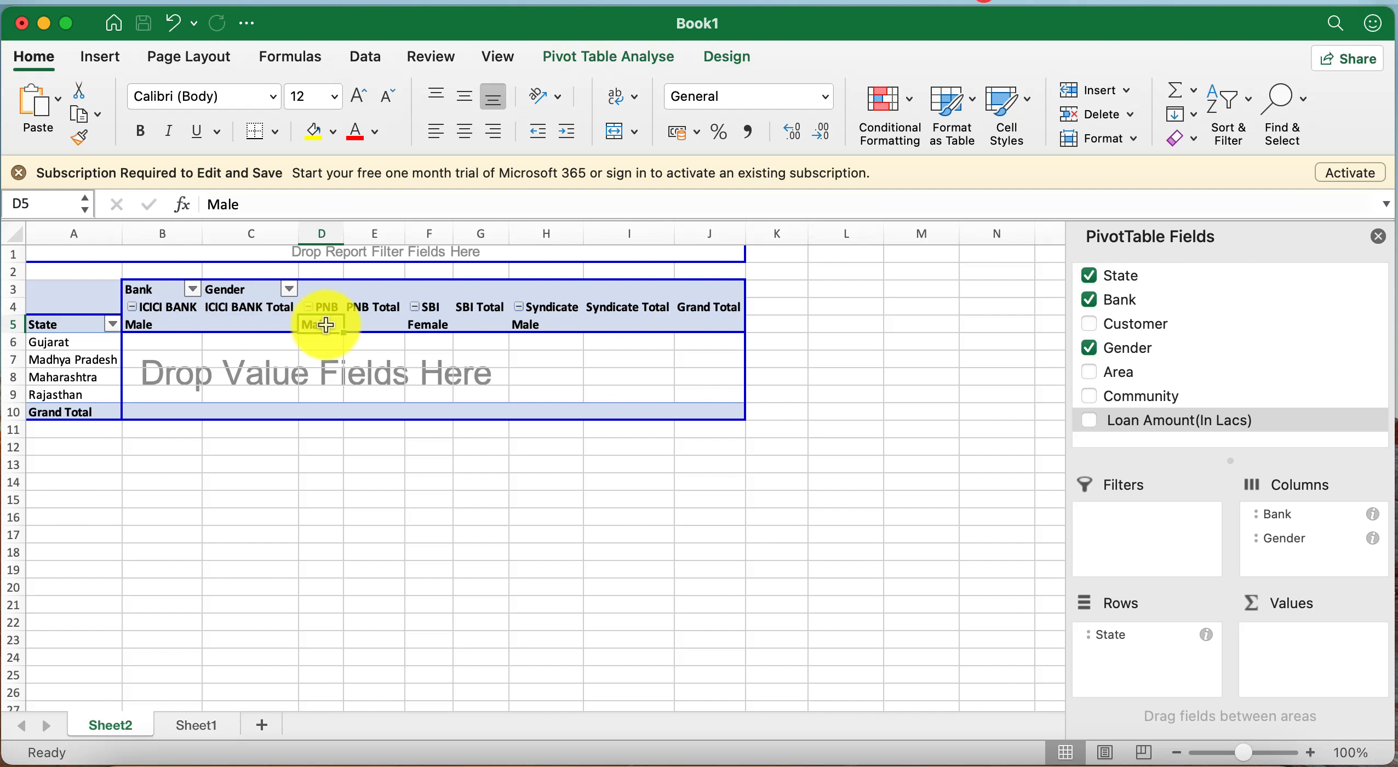
{"action": "left_click", "coordinate": [376, 324]}
{"action": "left_click", "coordinate": [425, 328]}
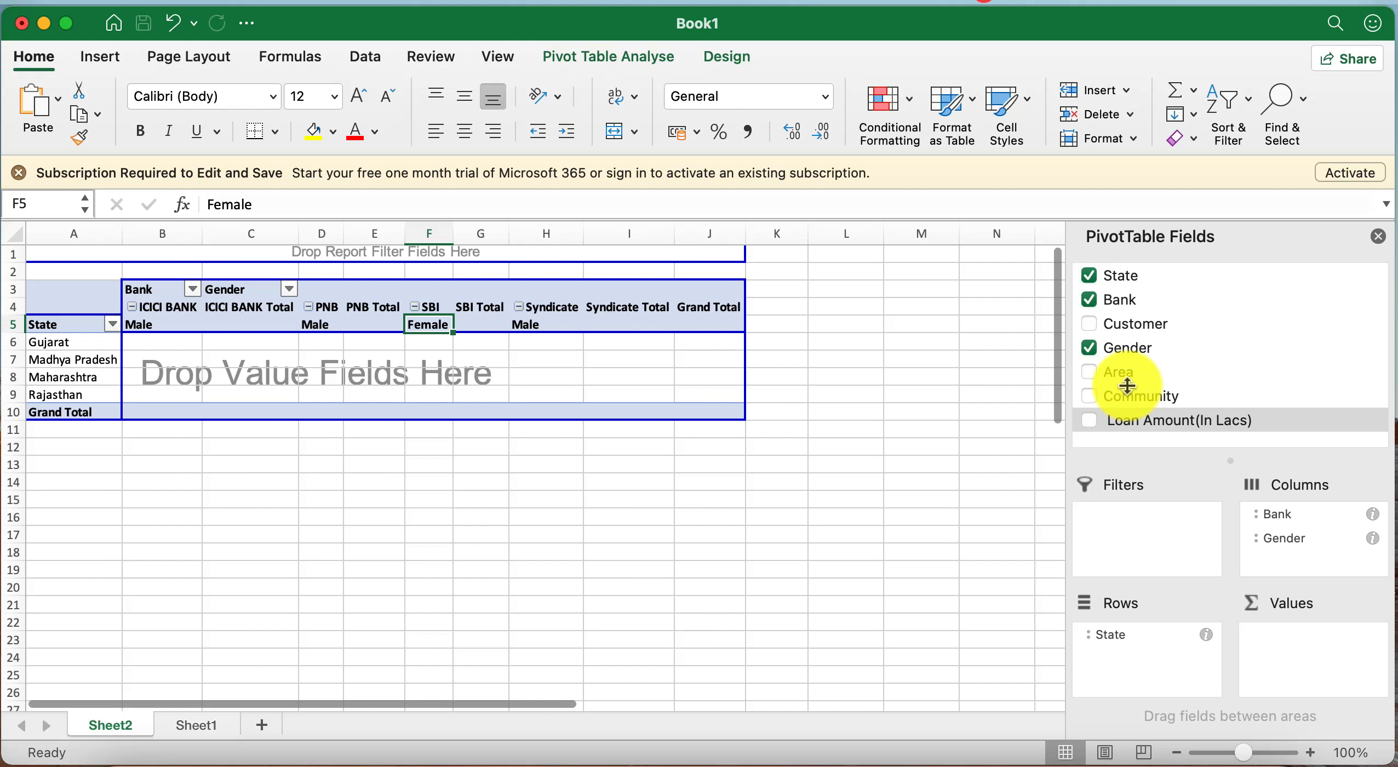
{"action": "left_click_drag", "start_coordinate": [1128, 331], "coordinate": [1318, 647]}
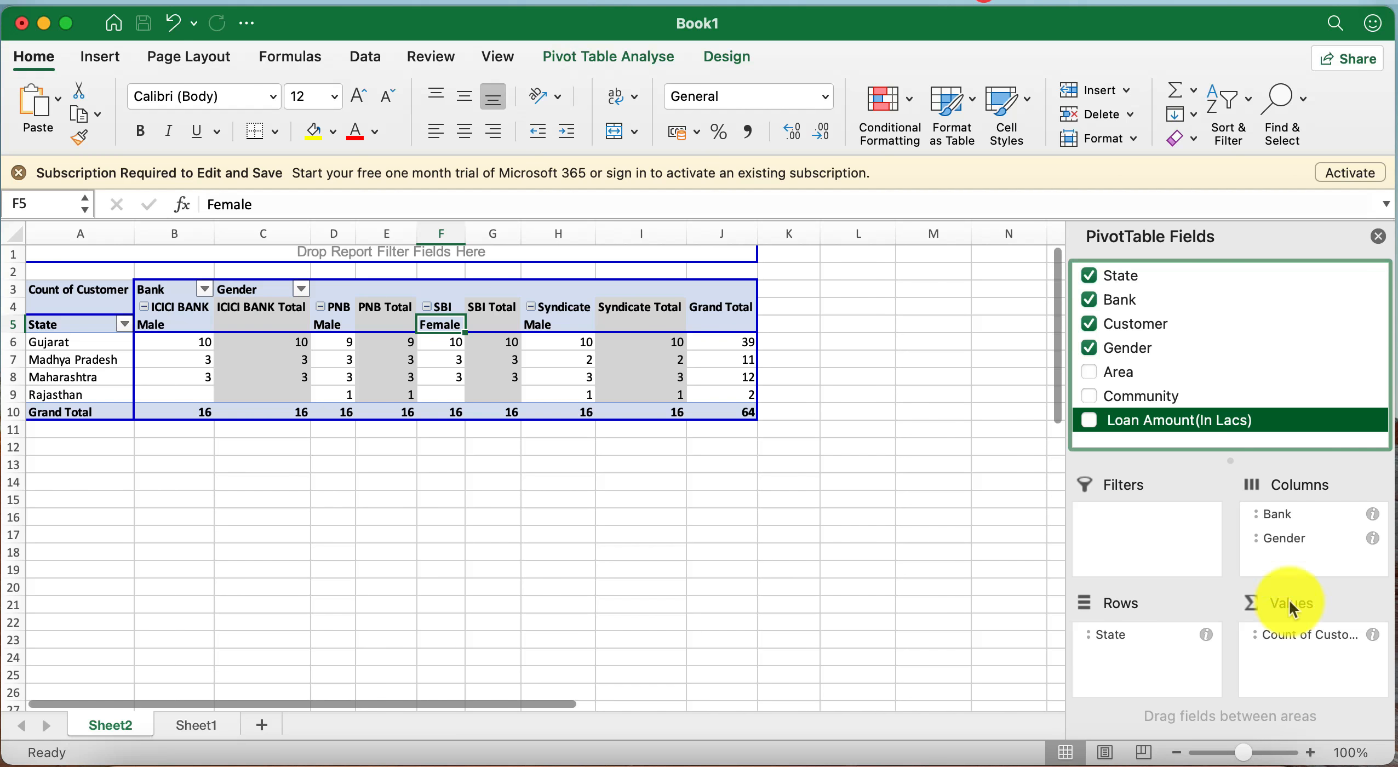
Step: Set the subtotals of the Gender column field to None
{"action": "left_click", "coordinate": [1292, 540]}
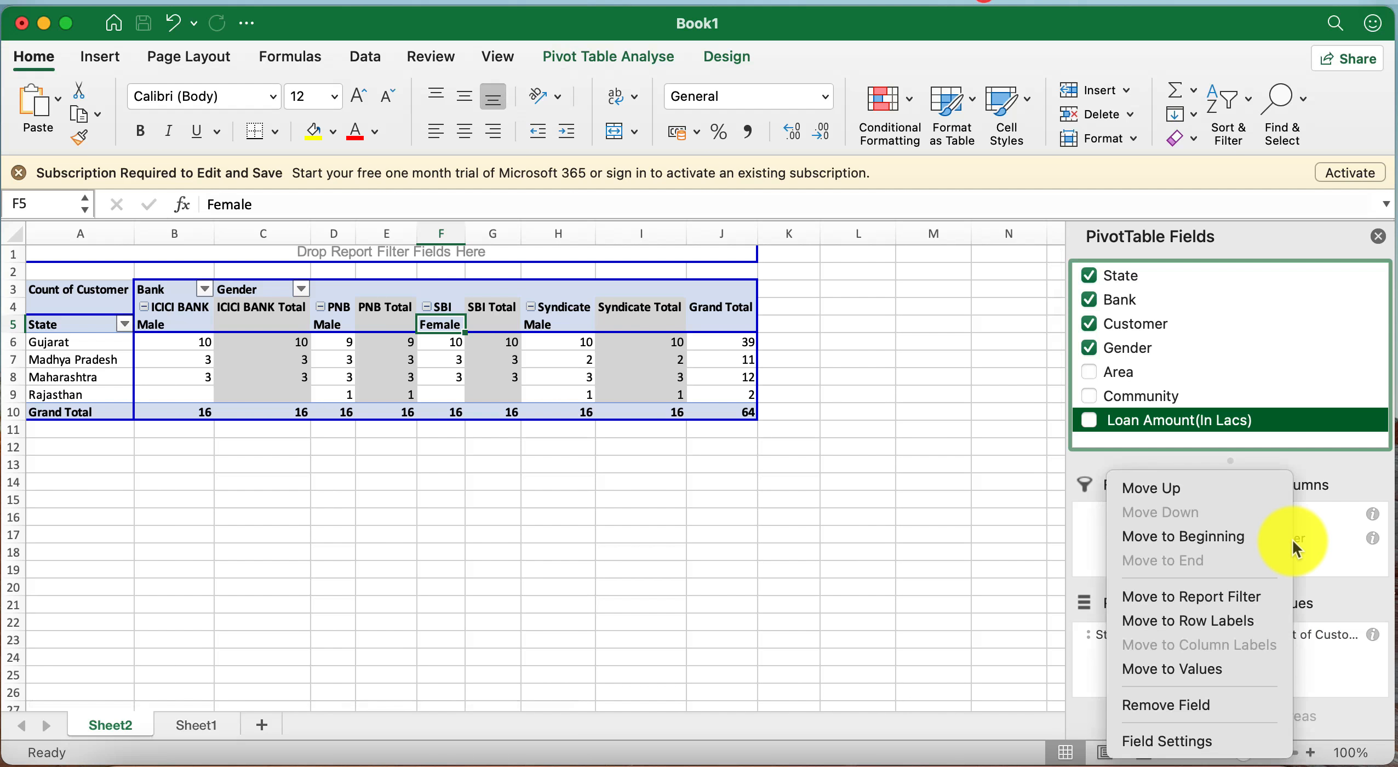
{"action": "left_click", "coordinate": [1171, 737]}
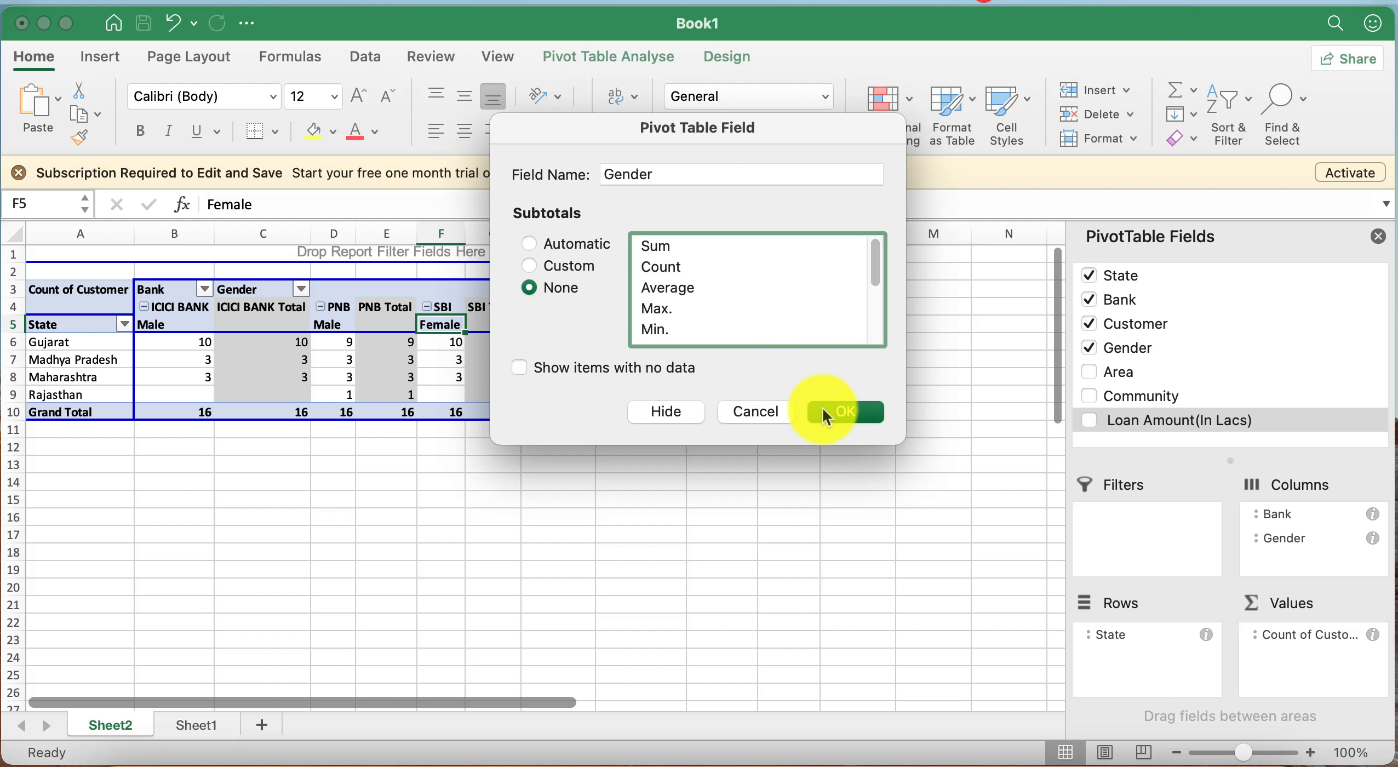
{"action": "left_click", "coordinate": [841, 413]}
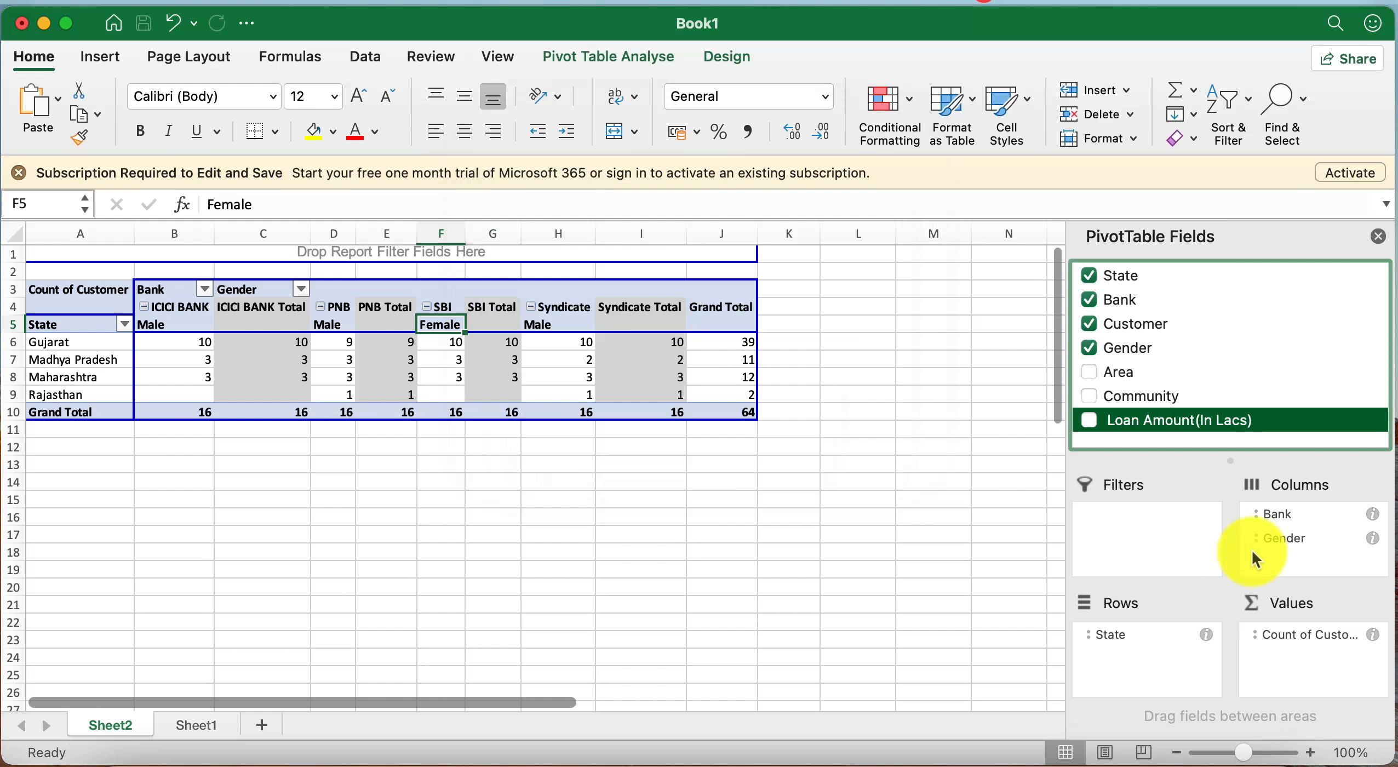
Step: Set the subtotals of the Bank column field to None and check the customer counts per bank, including Gujarat's
{"action": "left_click", "coordinate": [1288, 527]}
{"action": "left_click", "coordinate": [1211, 735]}
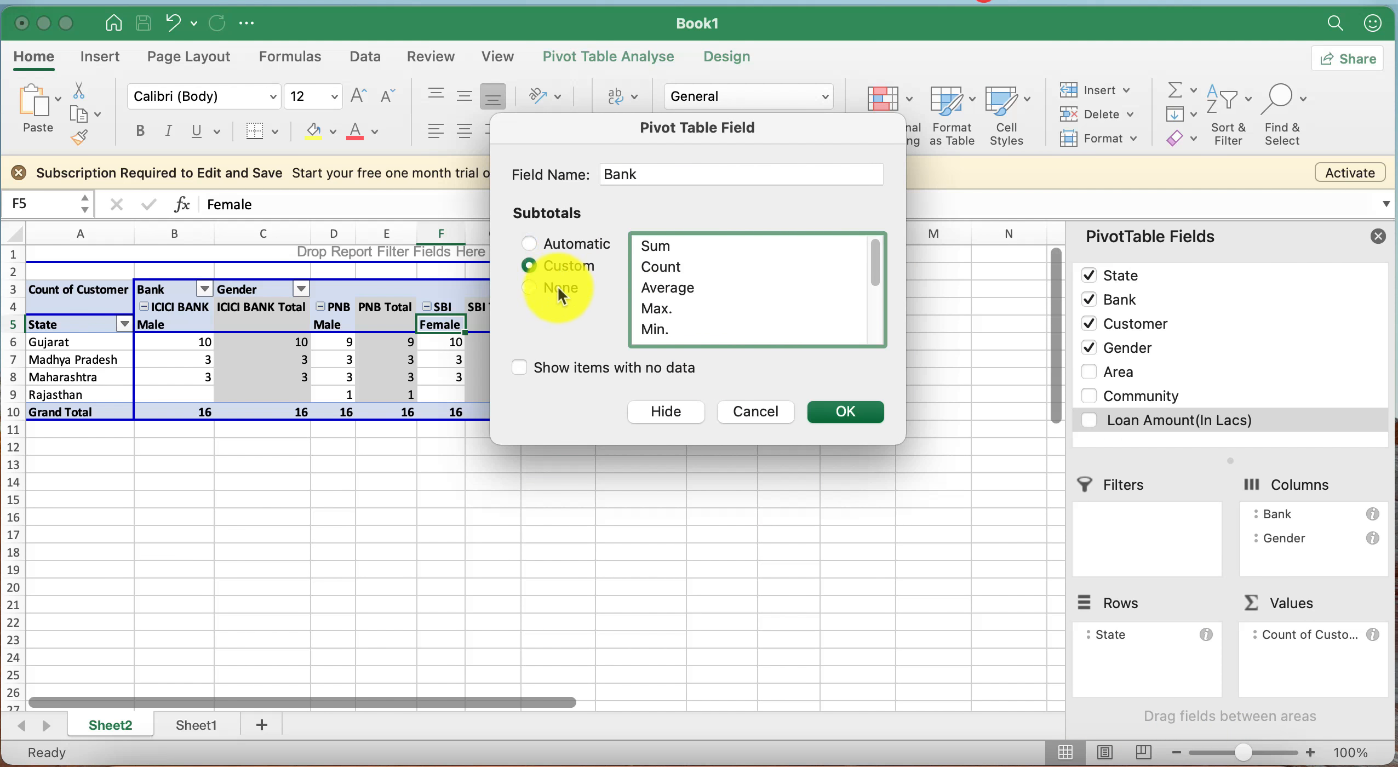
{"action": "left_click", "coordinate": [847, 411]}
{"action": "left_click", "coordinate": [722, 489]}
{"action": "left_click", "coordinate": [184, 324]}
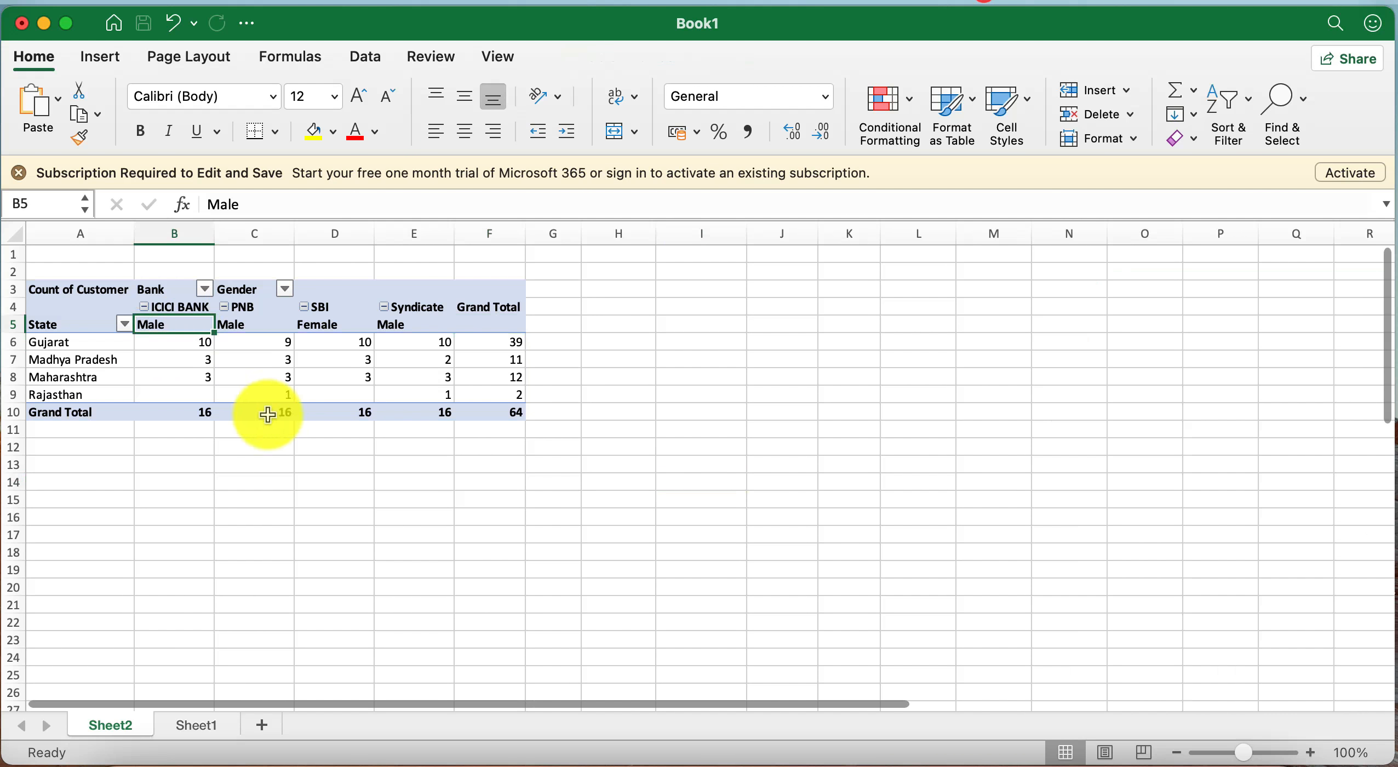
{"action": "left_click", "coordinate": [269, 409]}
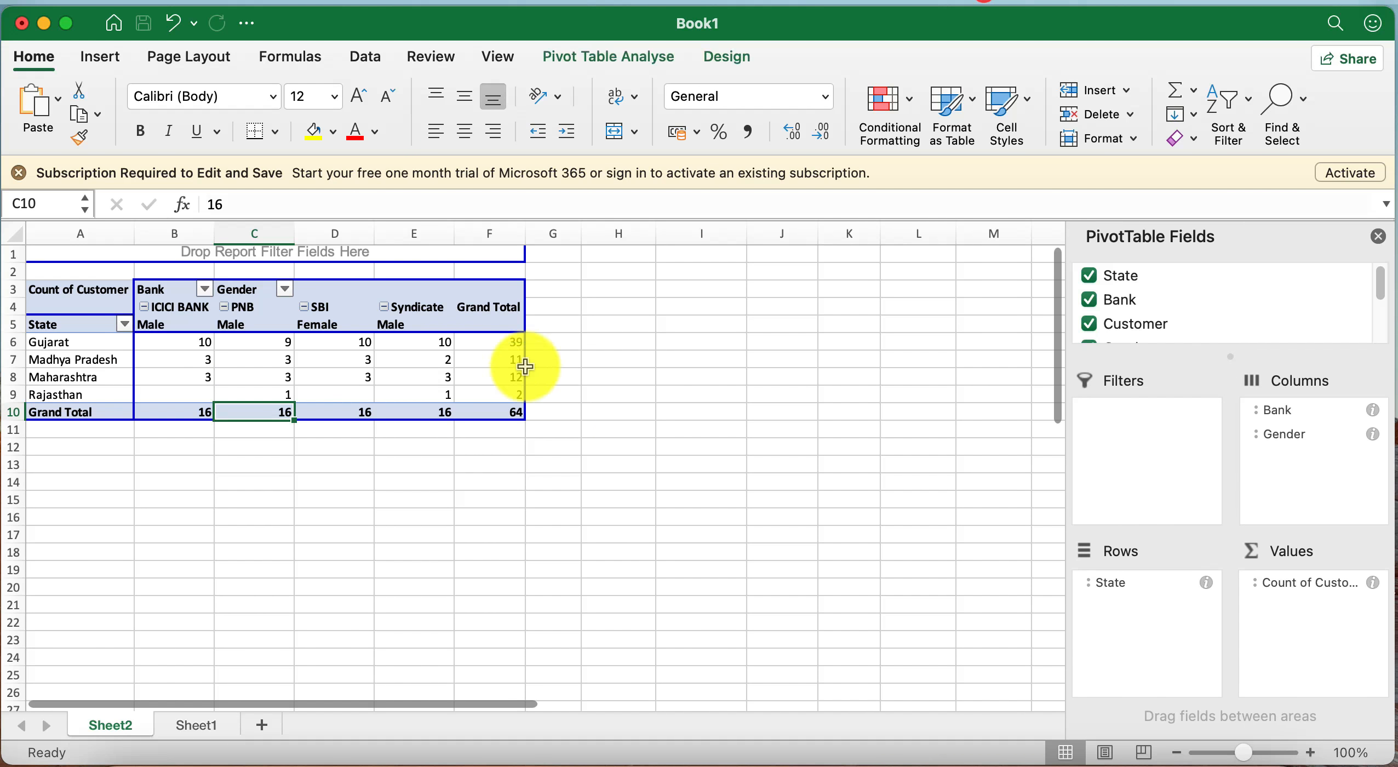
{"action": "left_click", "coordinate": [503, 349]}
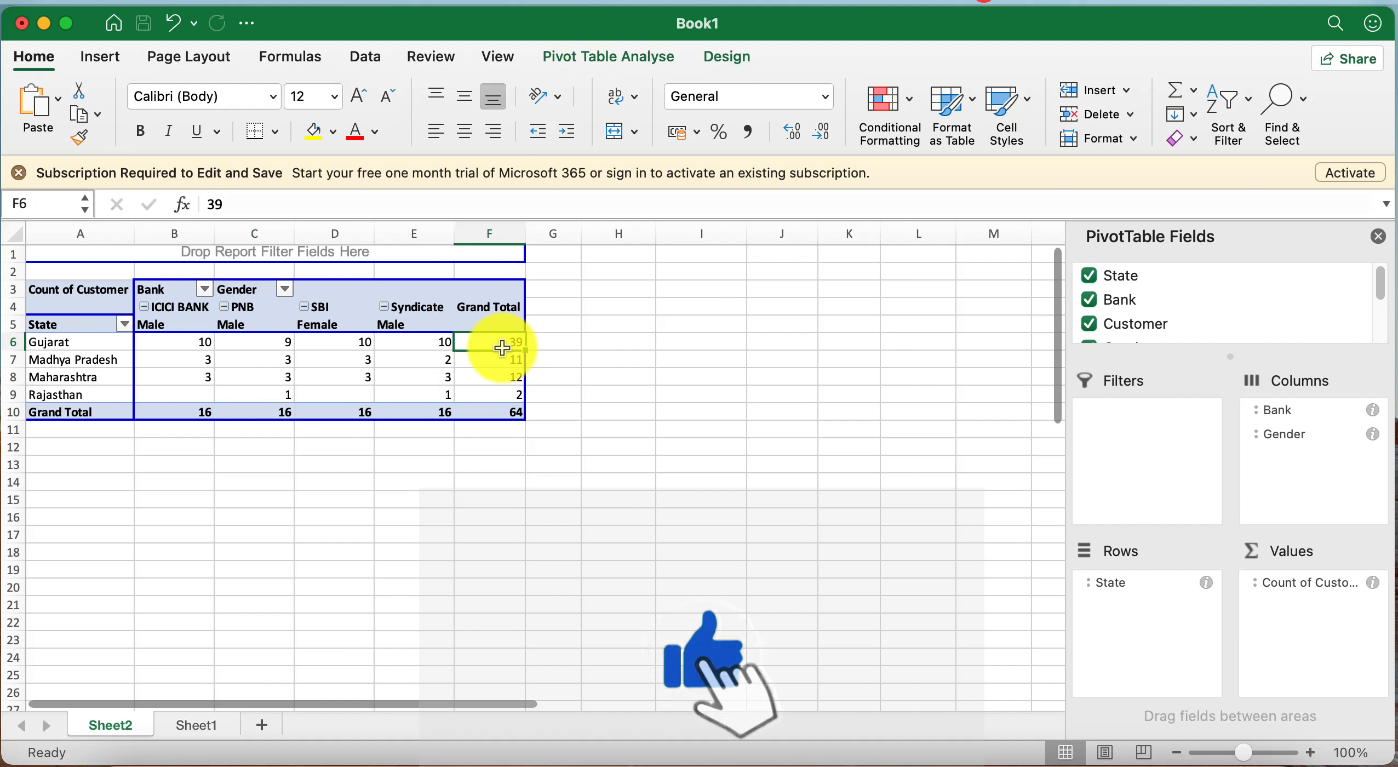
{"action": "left_click", "coordinate": [206, 351]}
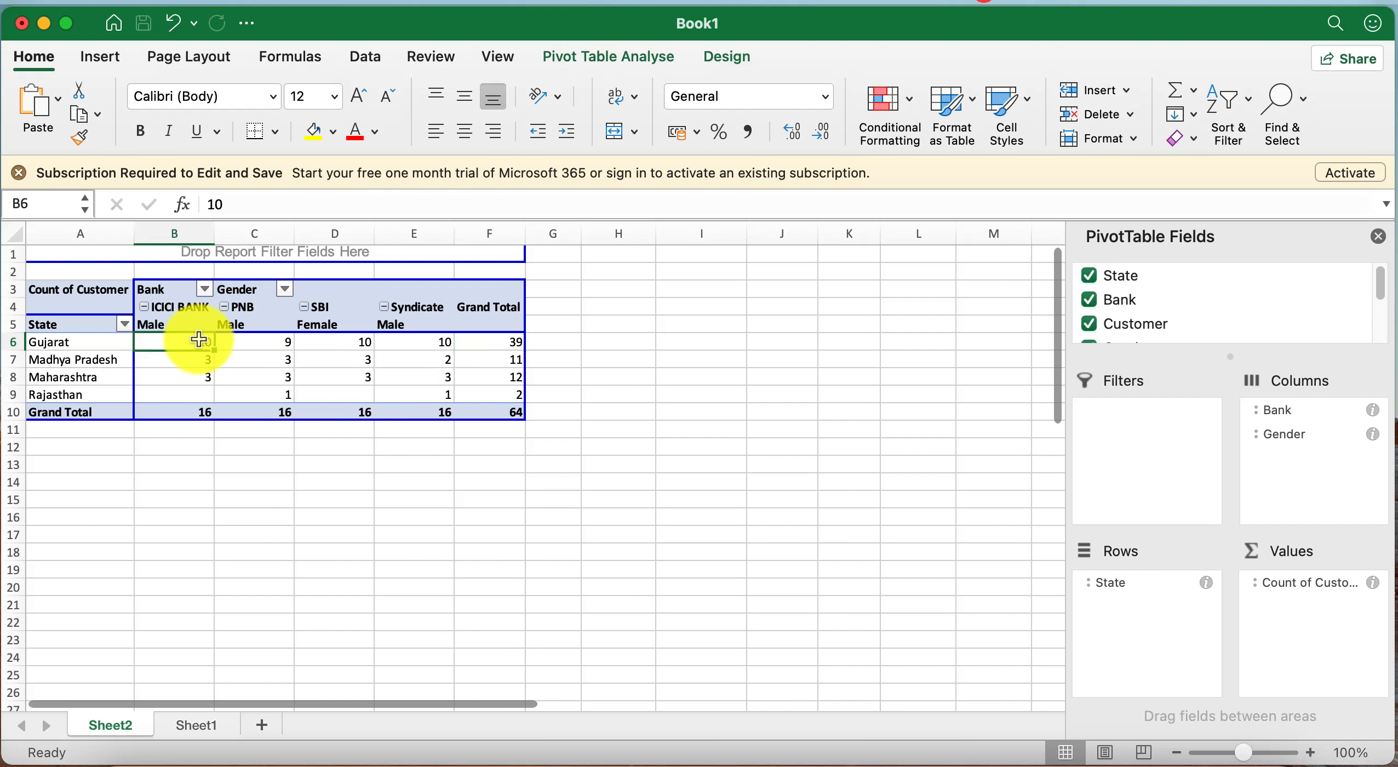
{"action": "left_click", "coordinate": [278, 349]}
{"action": "left_click", "coordinate": [332, 346]}
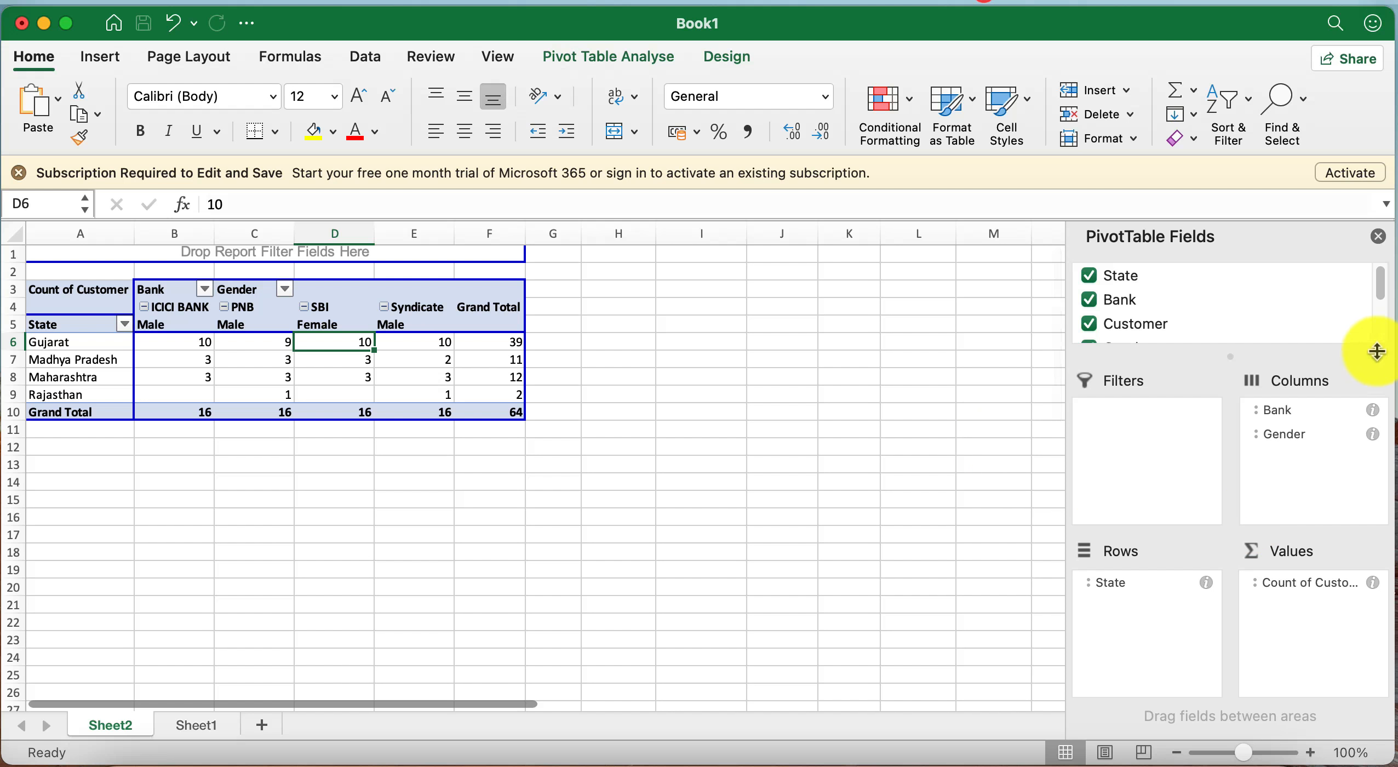
Step: Enlarge the pivot field list and remove Gender, Customer, Bank and State to empty the pivot table
{"action": "scroll", "coordinate": [1387, 317], "scroll_direction": "down", "scroll_amount": 3}
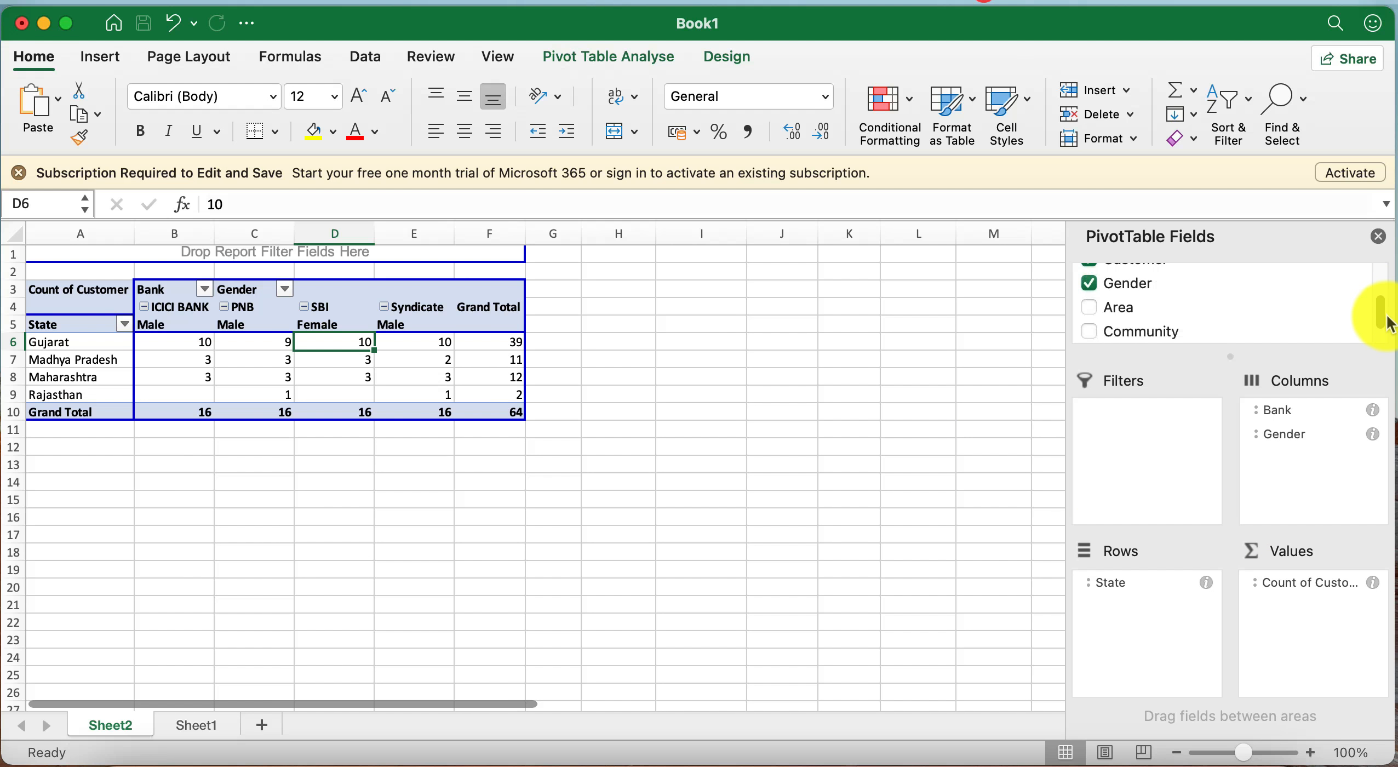
{"action": "scroll", "coordinate": [1389, 320], "scroll_direction": "up", "scroll_amount": 3}
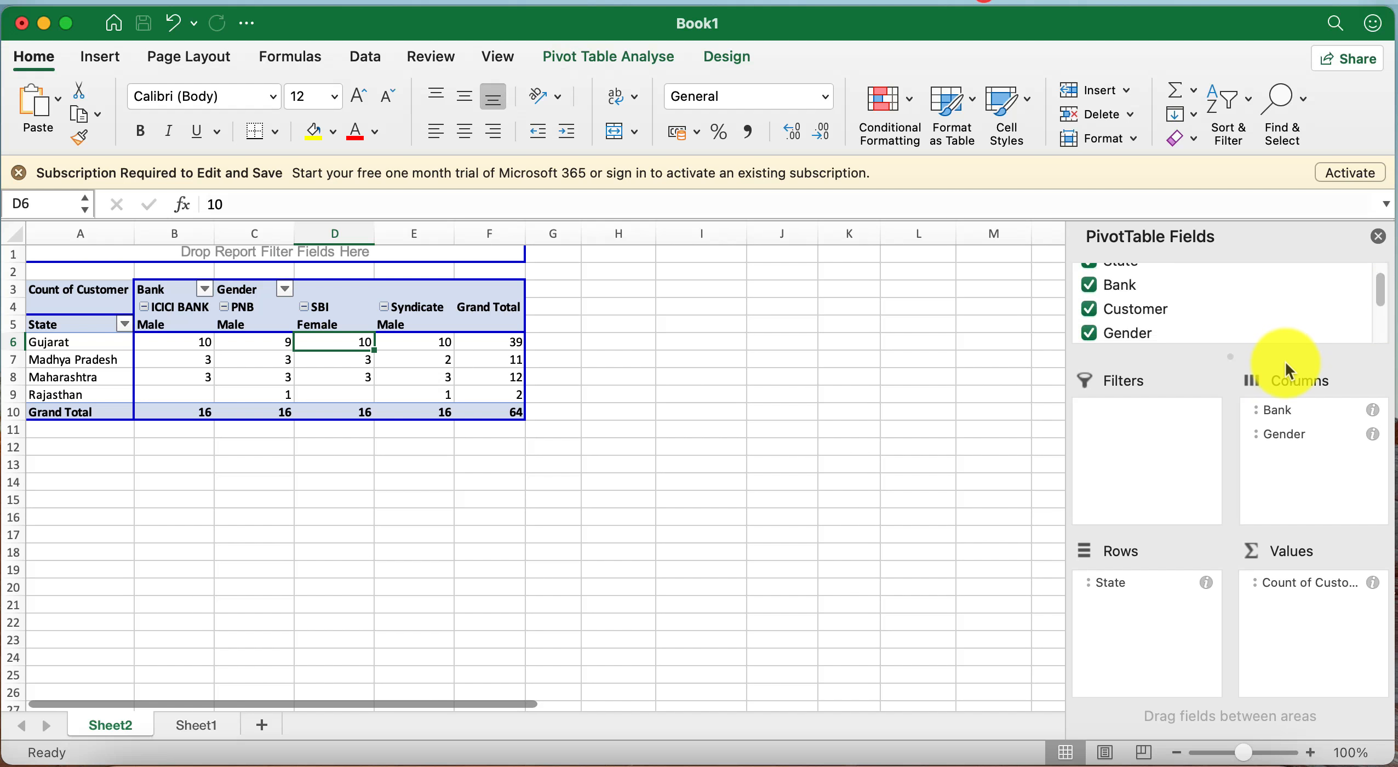
{"action": "left_click_drag", "start_coordinate": [1288, 350], "coordinate": [1336, 524]}
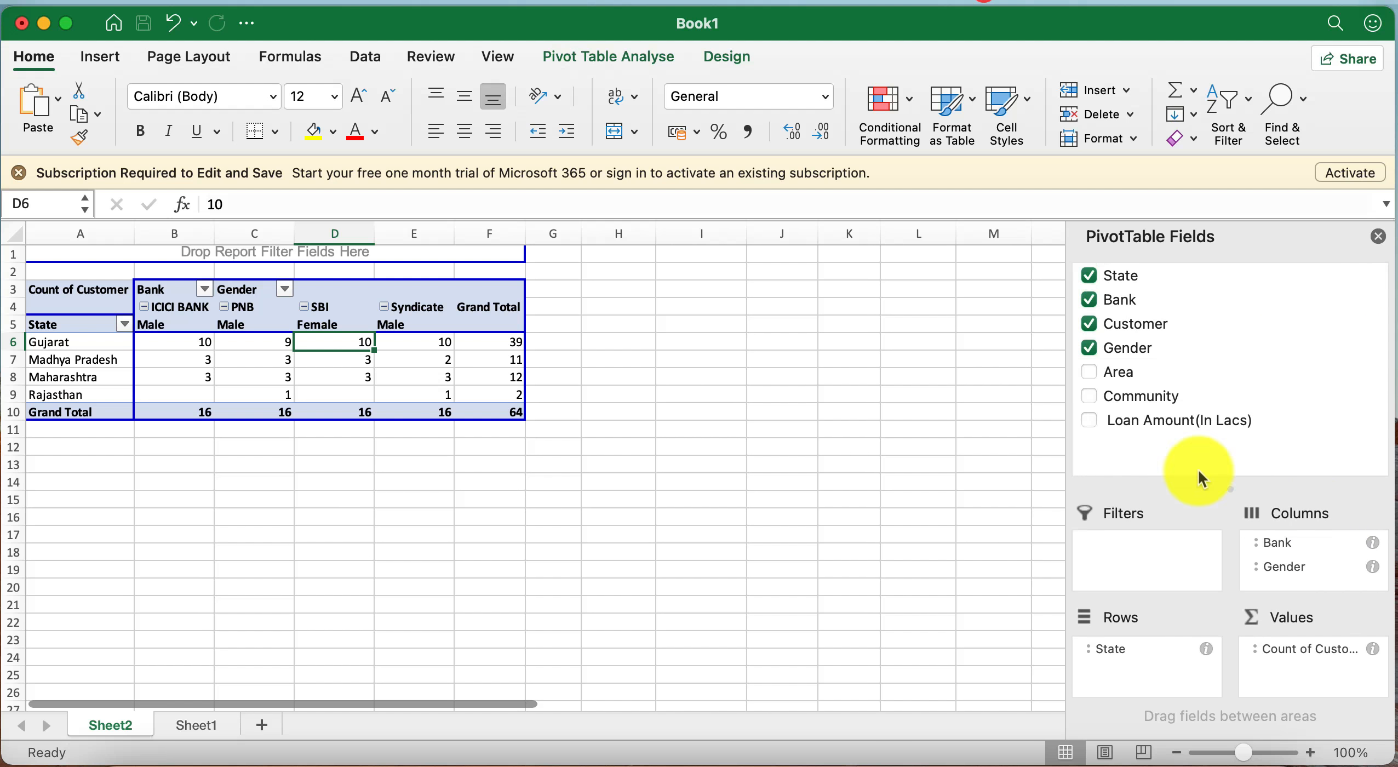
{"action": "left_click", "coordinate": [1091, 347]}
{"action": "left_click", "coordinate": [1090, 324]}
{"action": "left_click", "coordinate": [1090, 301]}
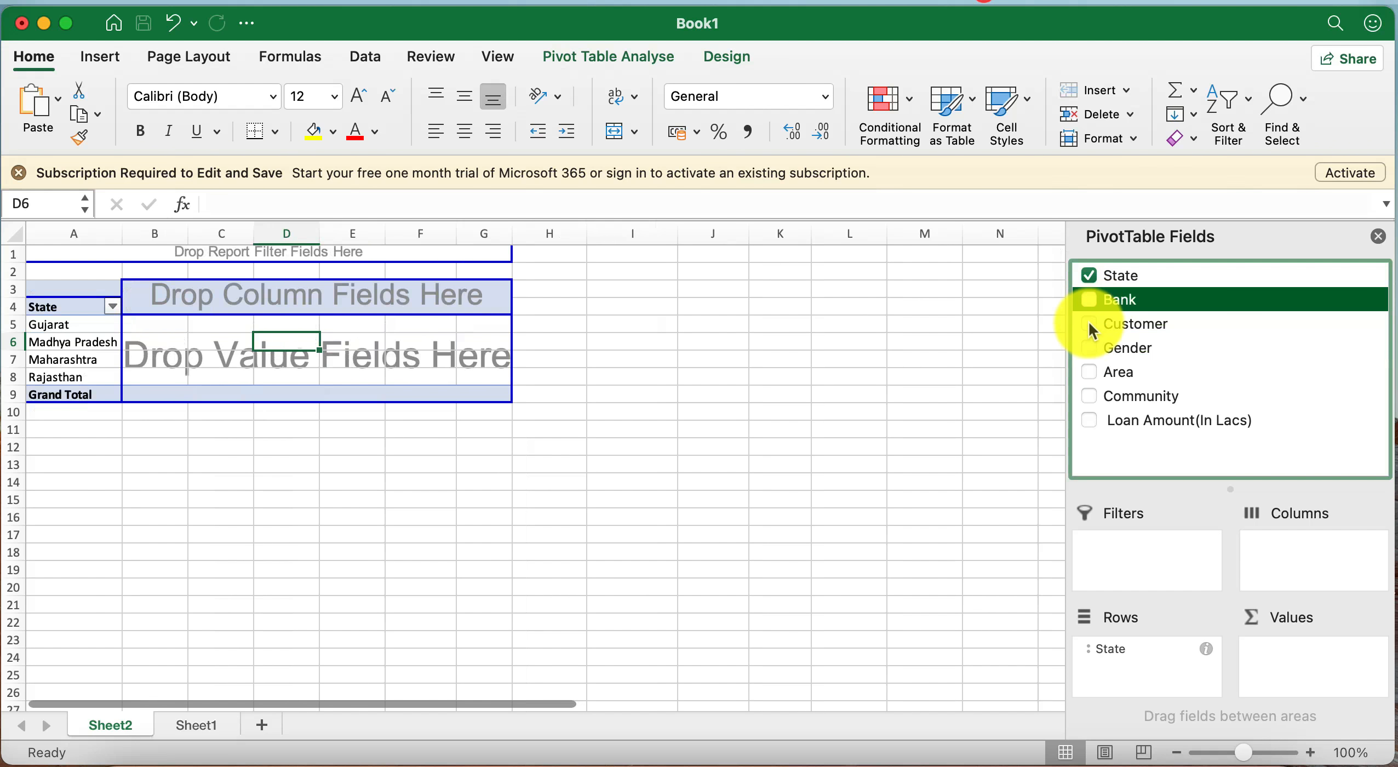
{"action": "left_click", "coordinate": [1084, 273]}
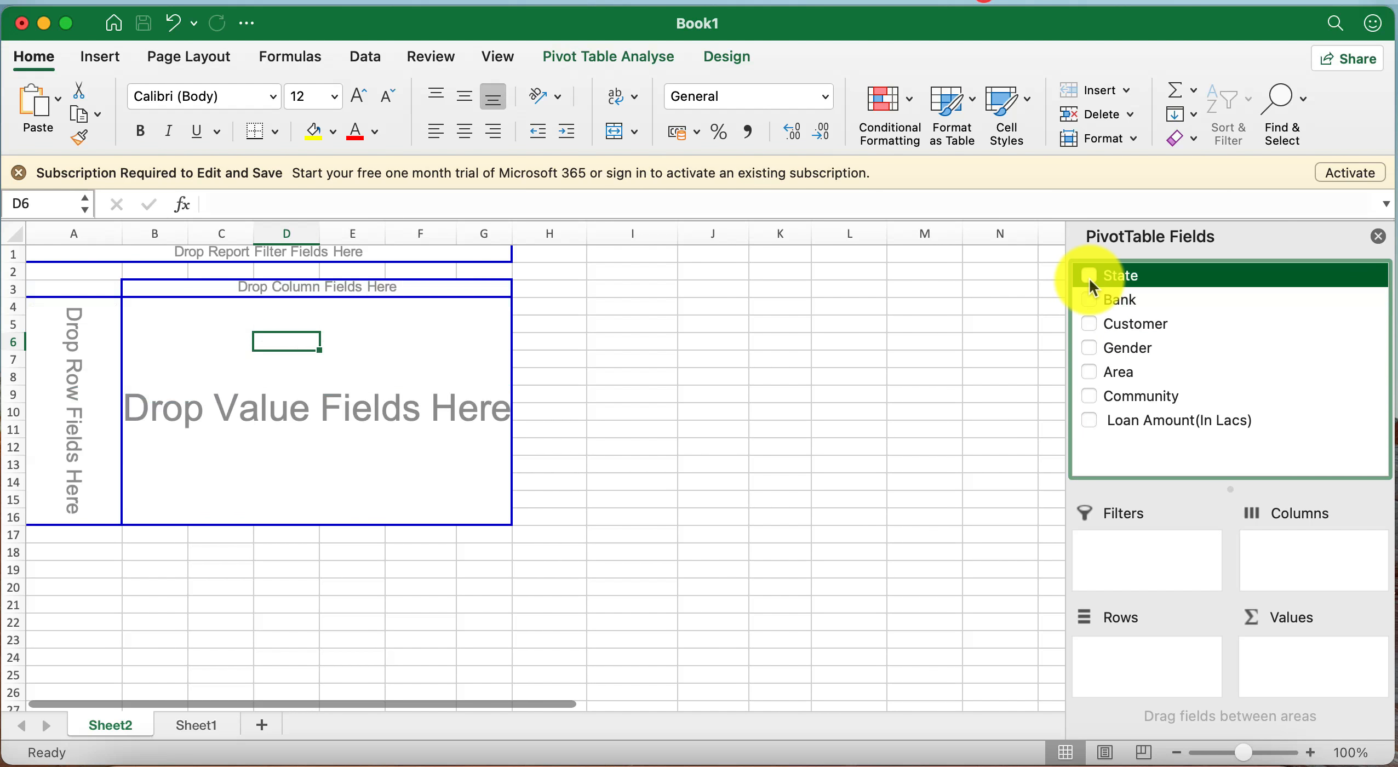
{"action": "left_click", "coordinate": [1090, 277]}
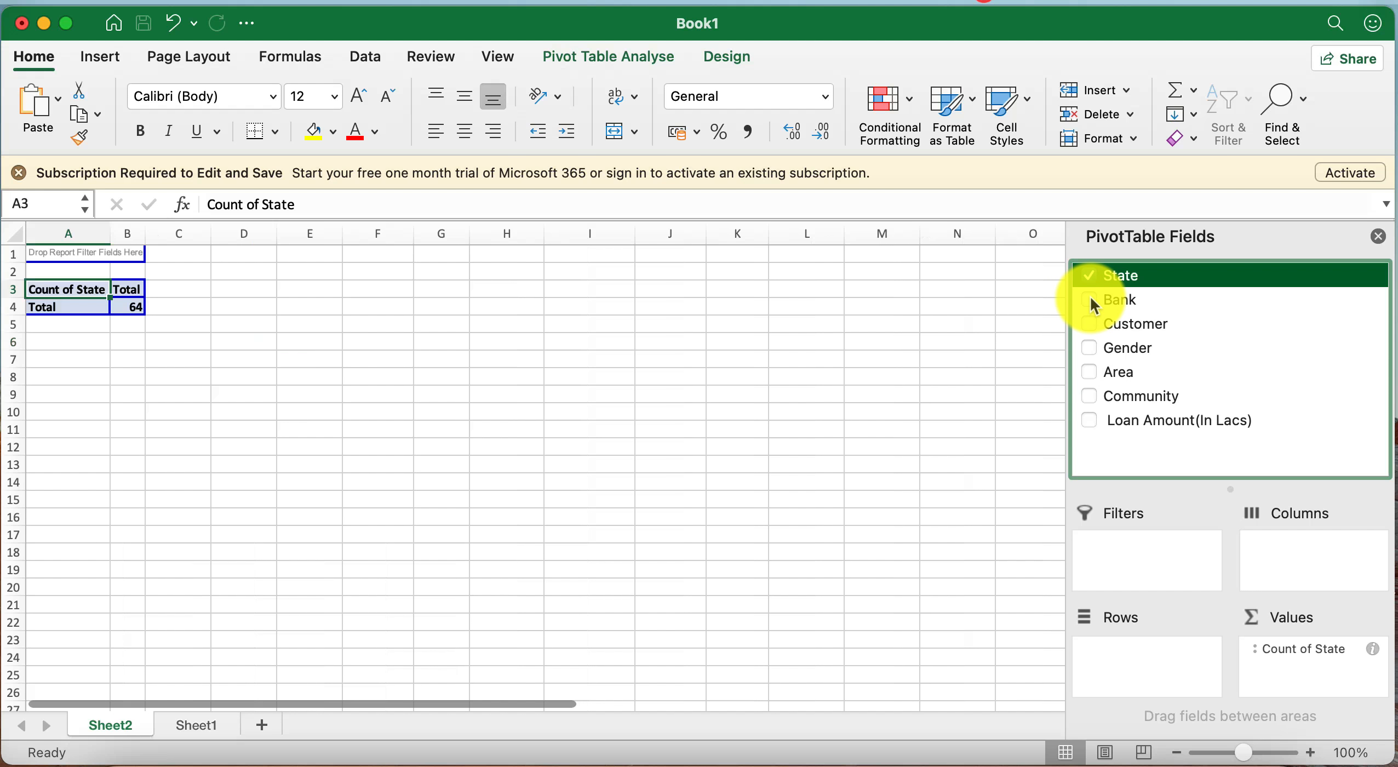
{"action": "left_click", "coordinate": [1089, 278]}
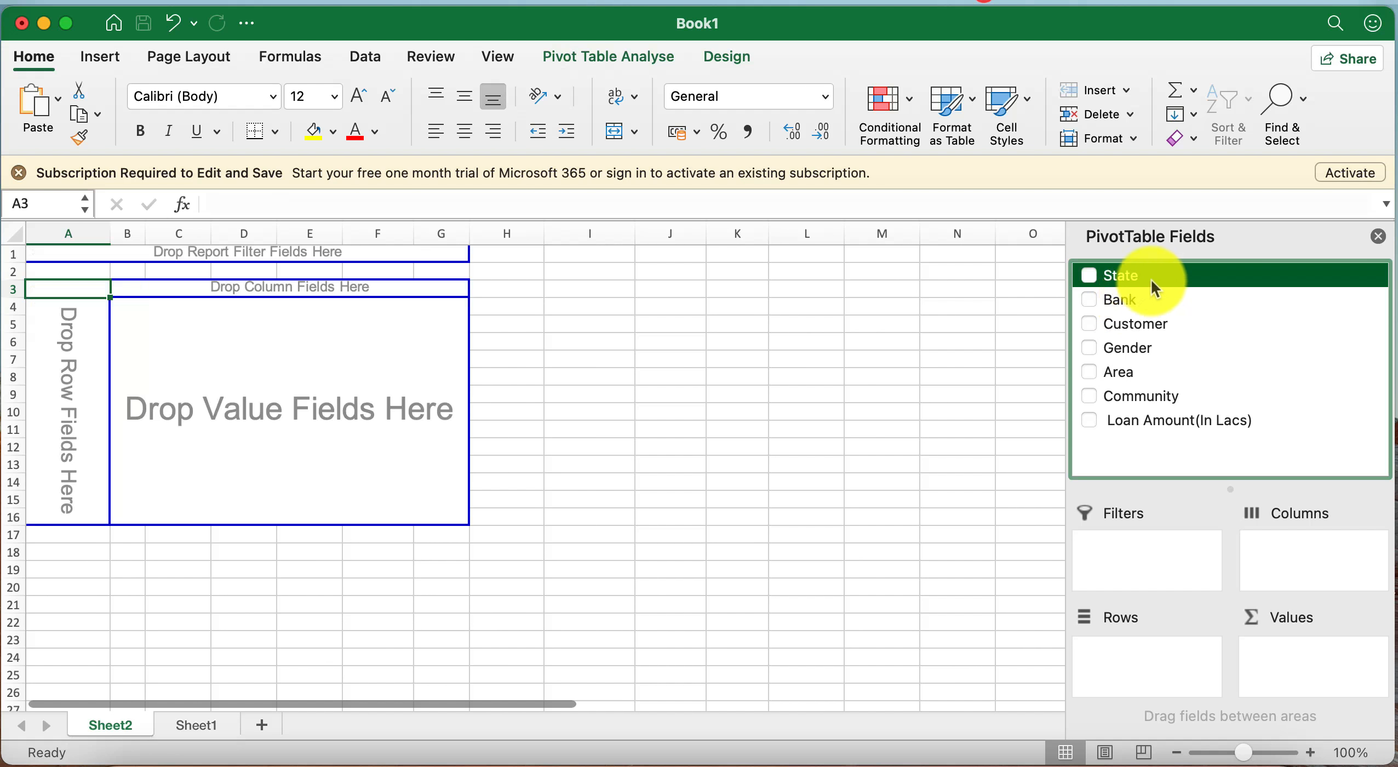
Step: Arrange State and Bank as row fields and Community, Gender and Area, in that order, as column fields
{"action": "left_click_drag", "start_coordinate": [1155, 284], "coordinate": [1183, 685]}
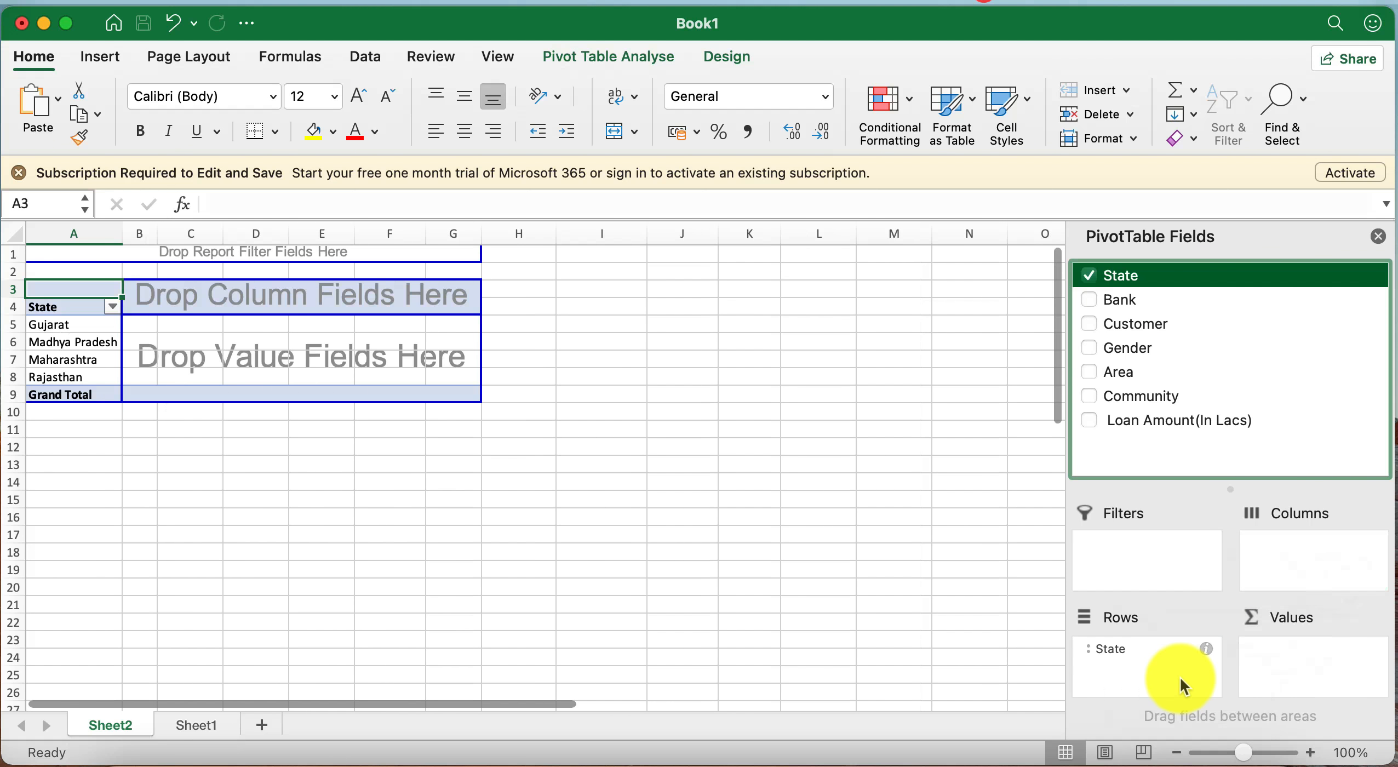
{"action": "left_click_drag", "start_coordinate": [1118, 308], "coordinate": [1194, 664]}
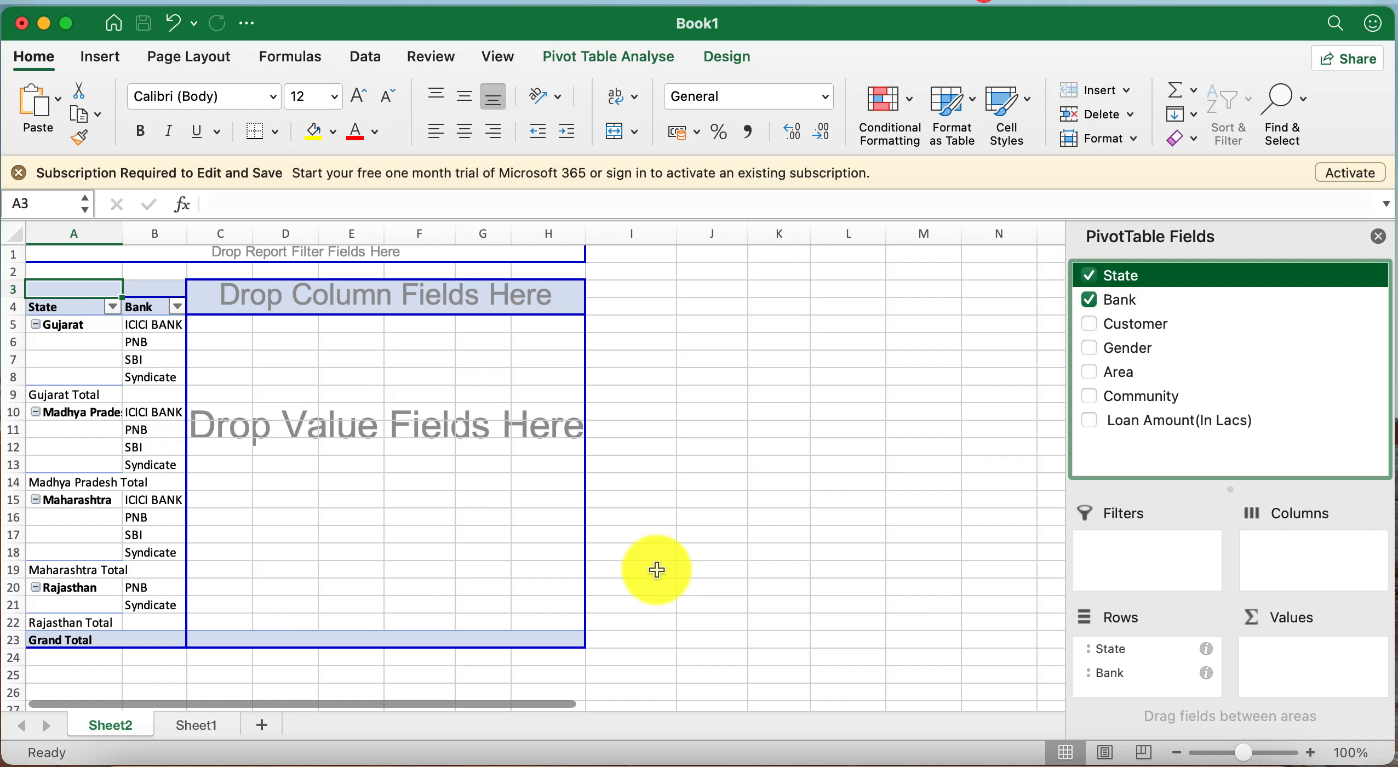
{"action": "left_click", "coordinate": [1128, 353]}
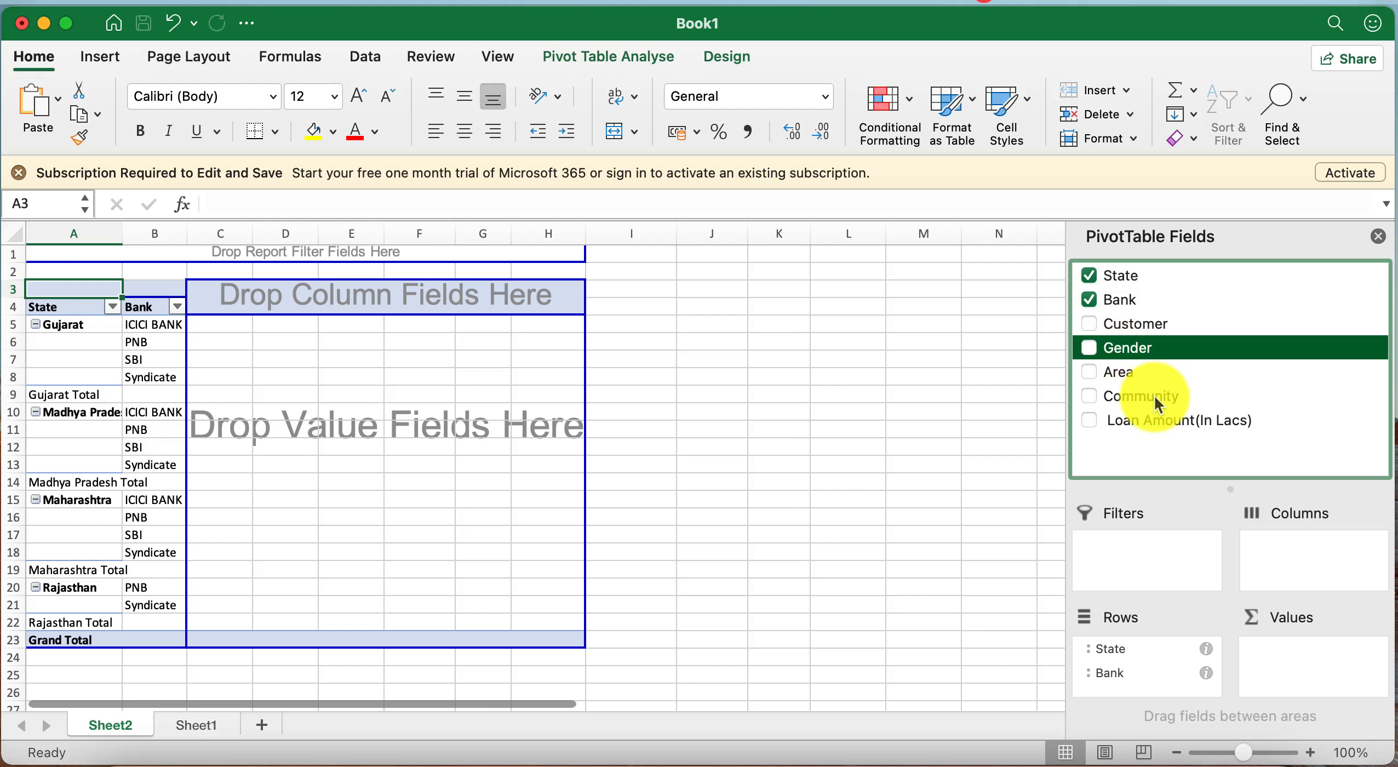
{"action": "left_click_drag", "start_coordinate": [1154, 395], "coordinate": [1312, 544]}
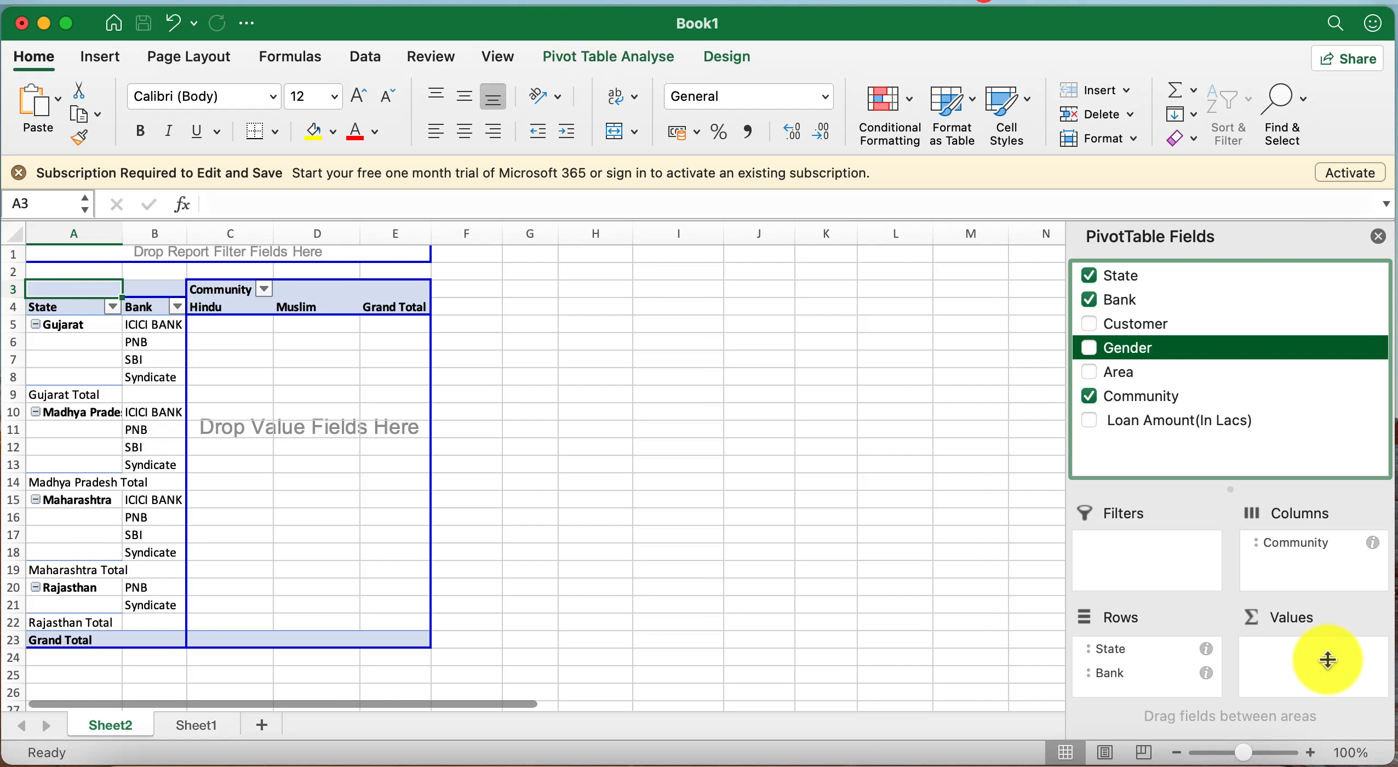
{"action": "left_click_drag", "start_coordinate": [1128, 354], "coordinate": [1318, 563]}
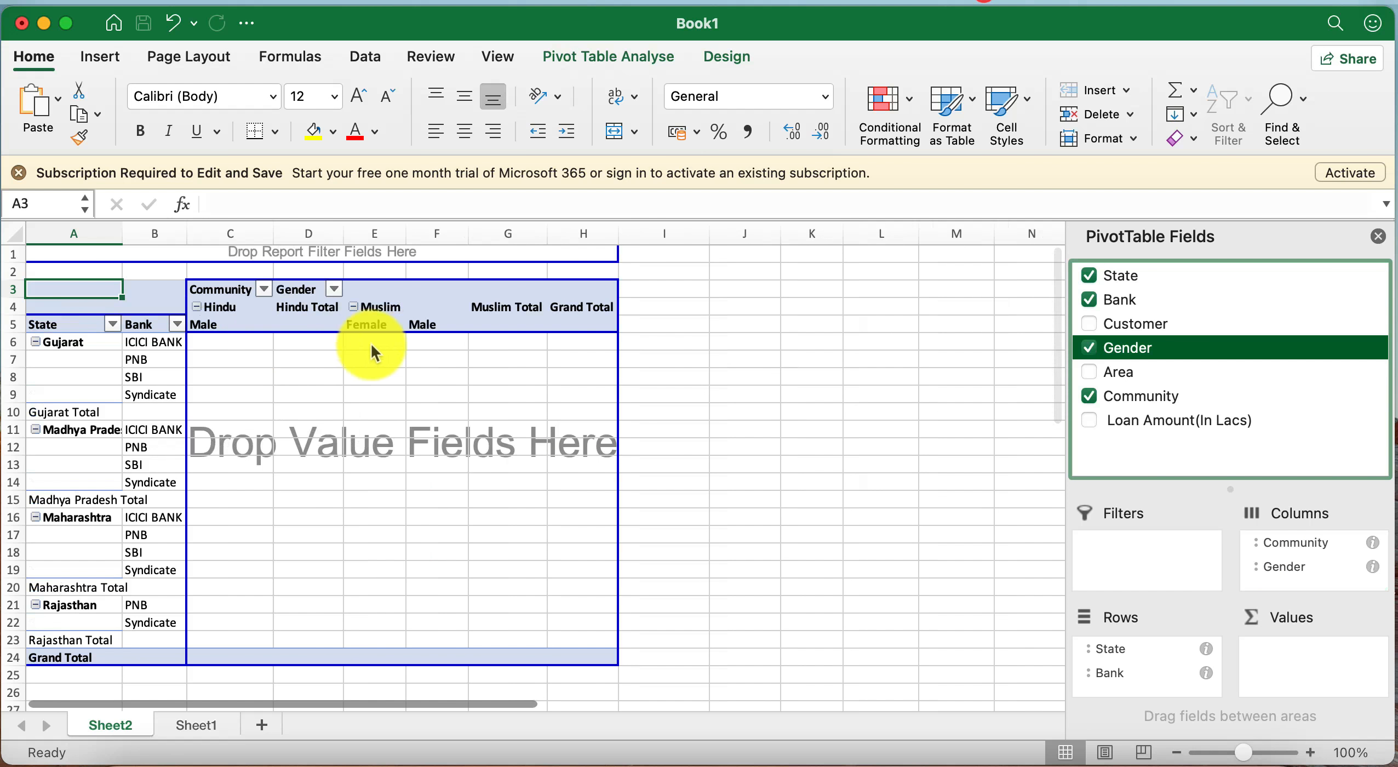
{"action": "left_click_drag", "start_coordinate": [1122, 373], "coordinate": [1325, 585]}
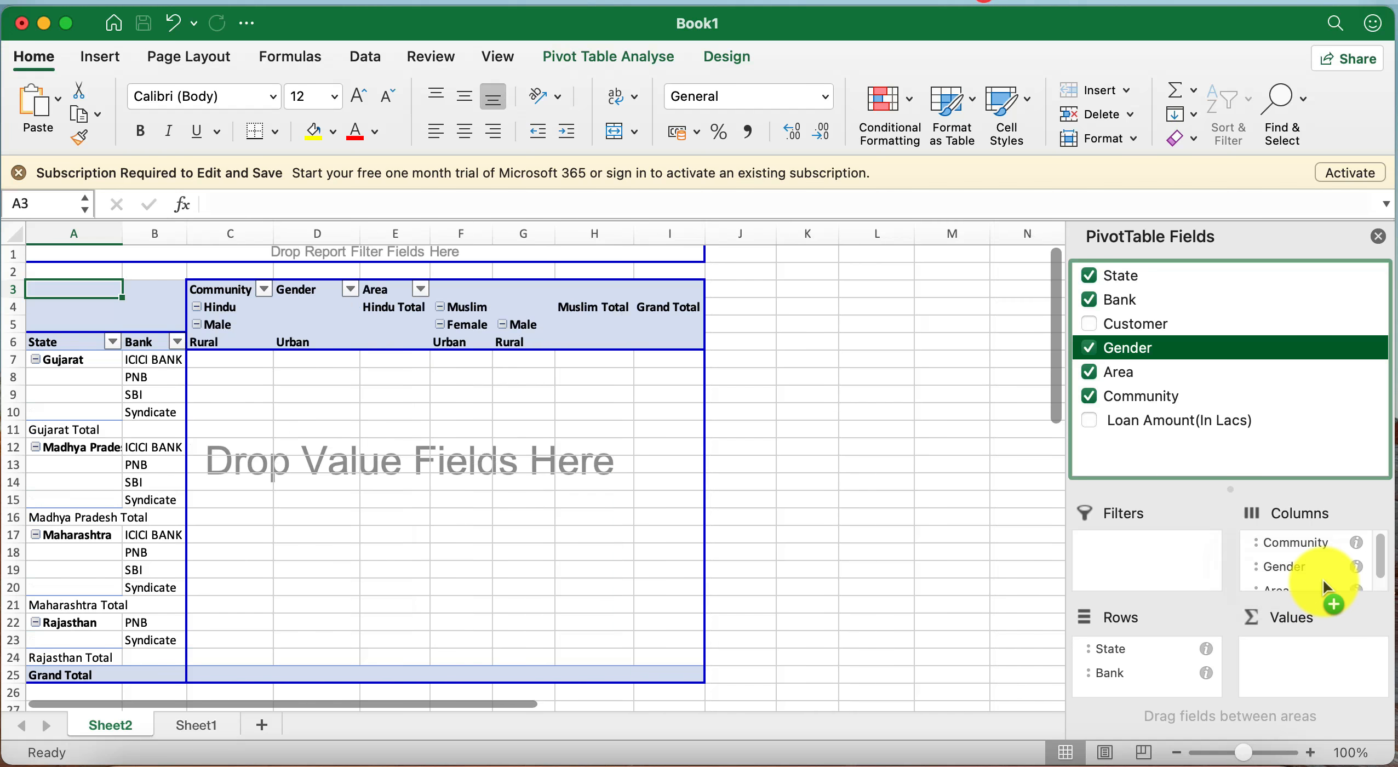
Step: Add Loan Amount(In Lacs) as the summed value and check the Hindu and Muslim total columns
{"action": "left_click_drag", "start_coordinate": [1267, 481], "coordinate": [1298, 644]}
{"action": "left_click", "coordinate": [920, 599]}
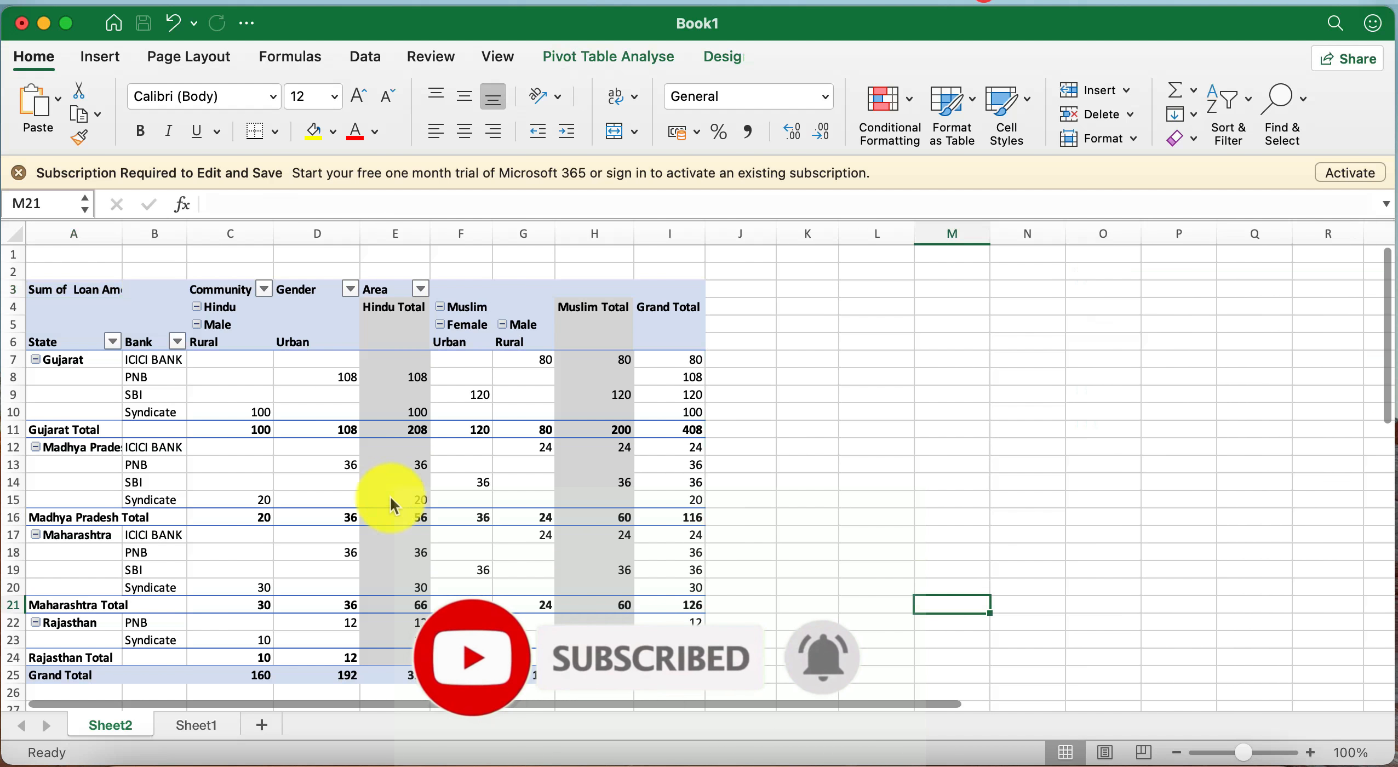
{"action": "left_click", "coordinate": [409, 344]}
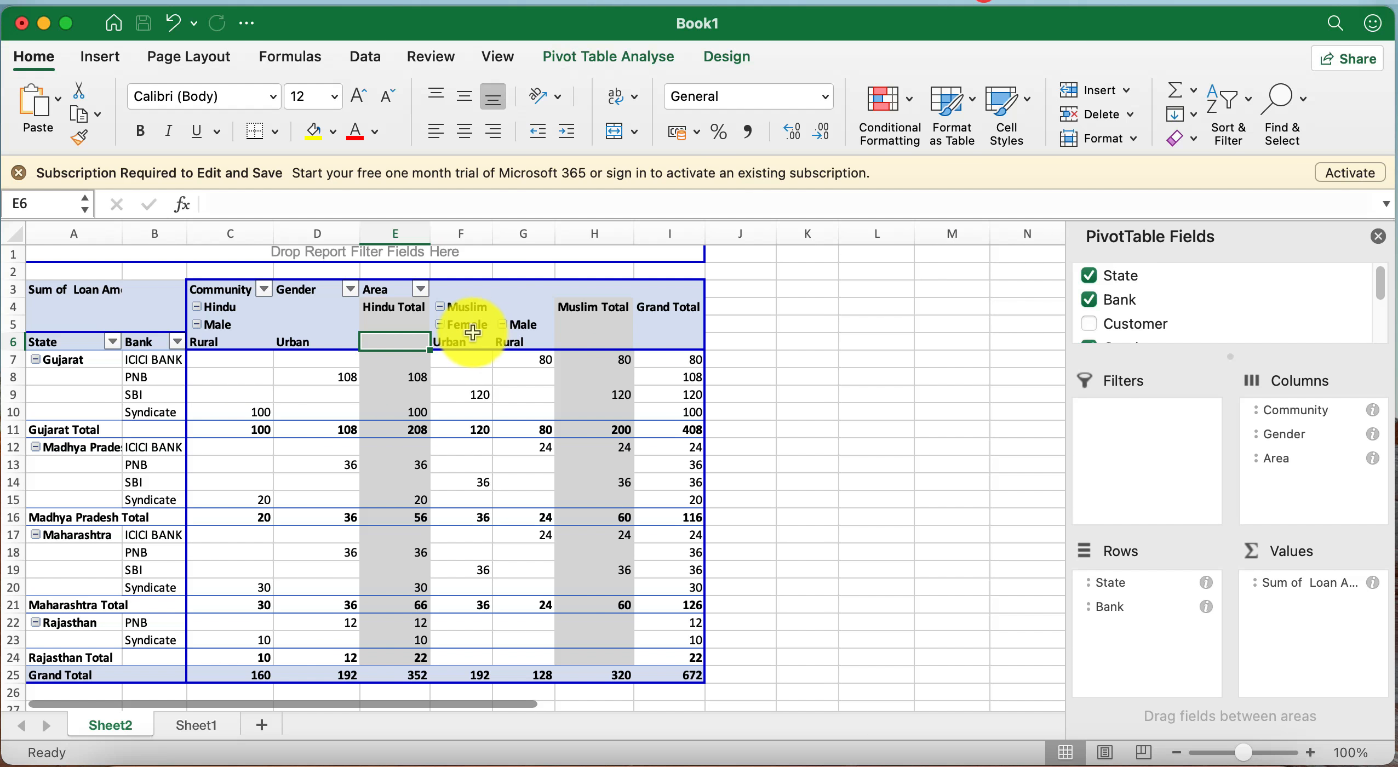
{"action": "left_click", "coordinate": [591, 466]}
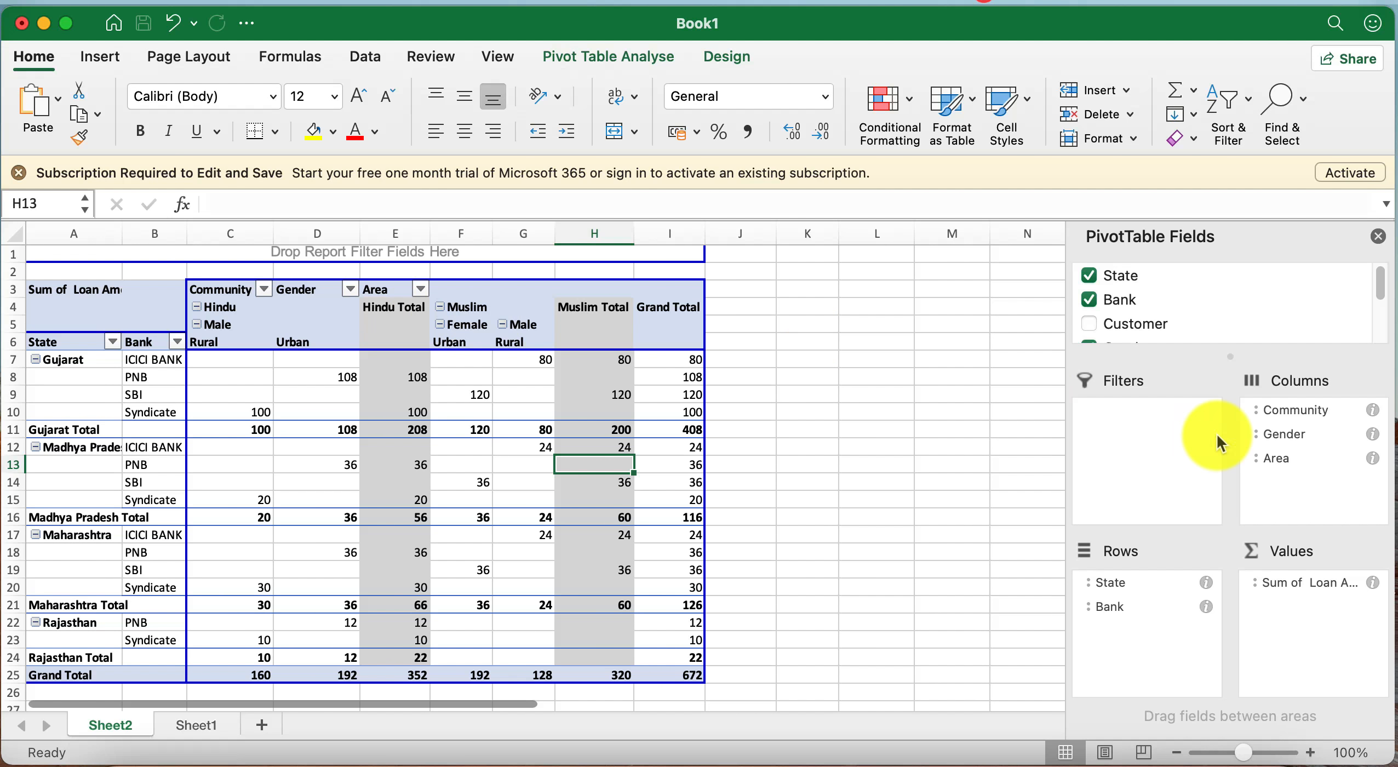
Step: Set the subtotals of the Community column field to None
{"action": "left_click_drag", "start_coordinate": [1305, 414], "coordinate": [1309, 421]}
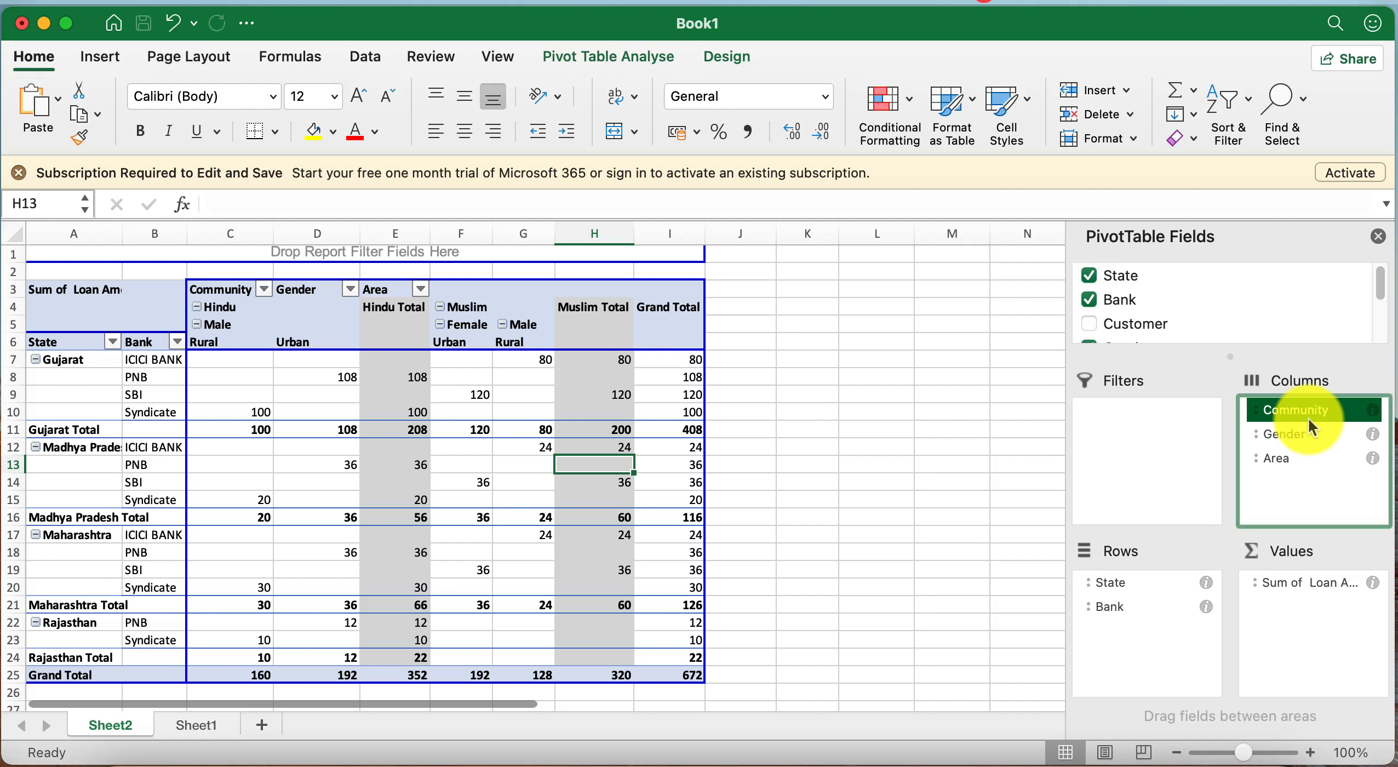
{"action": "right_click", "coordinate": [1308, 417]}
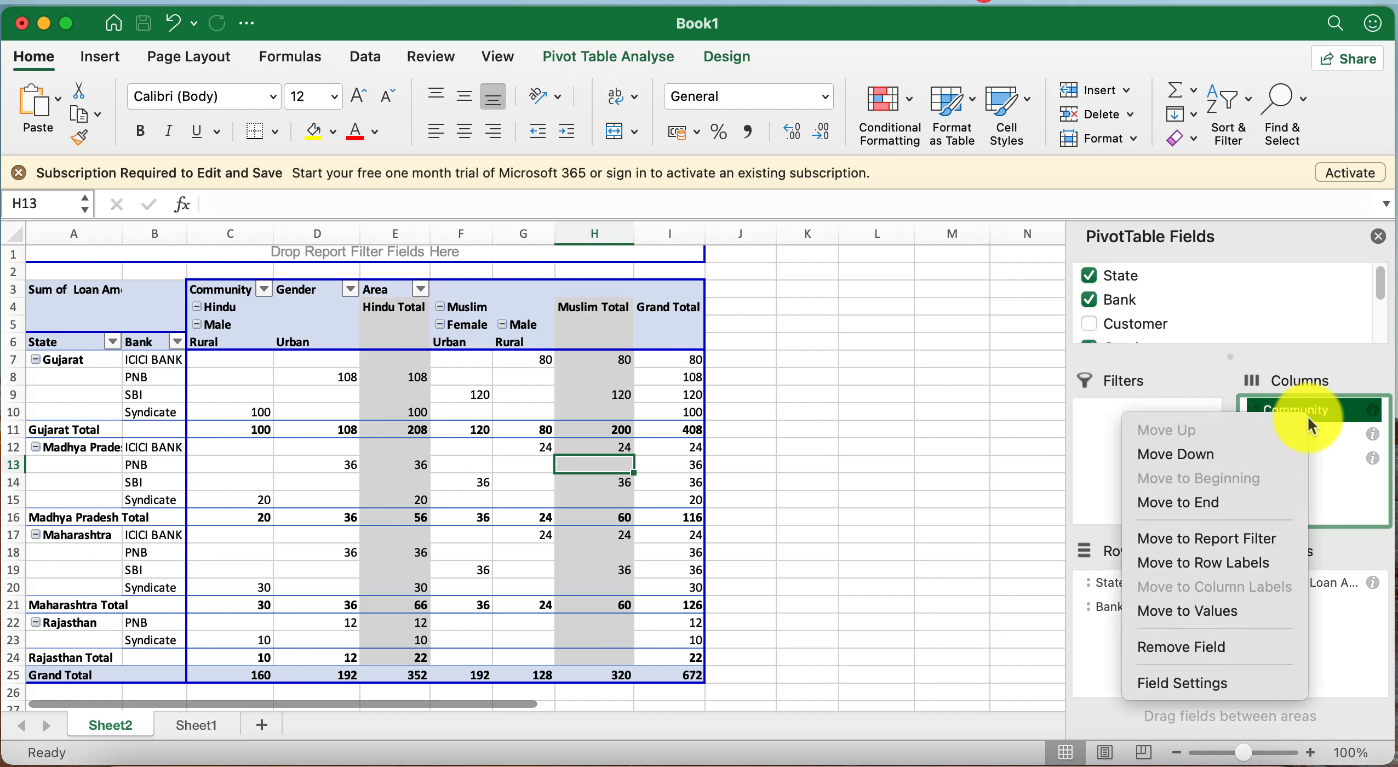
{"action": "left_click", "coordinate": [1284, 681]}
{"action": "left_click", "coordinate": [553, 287]}
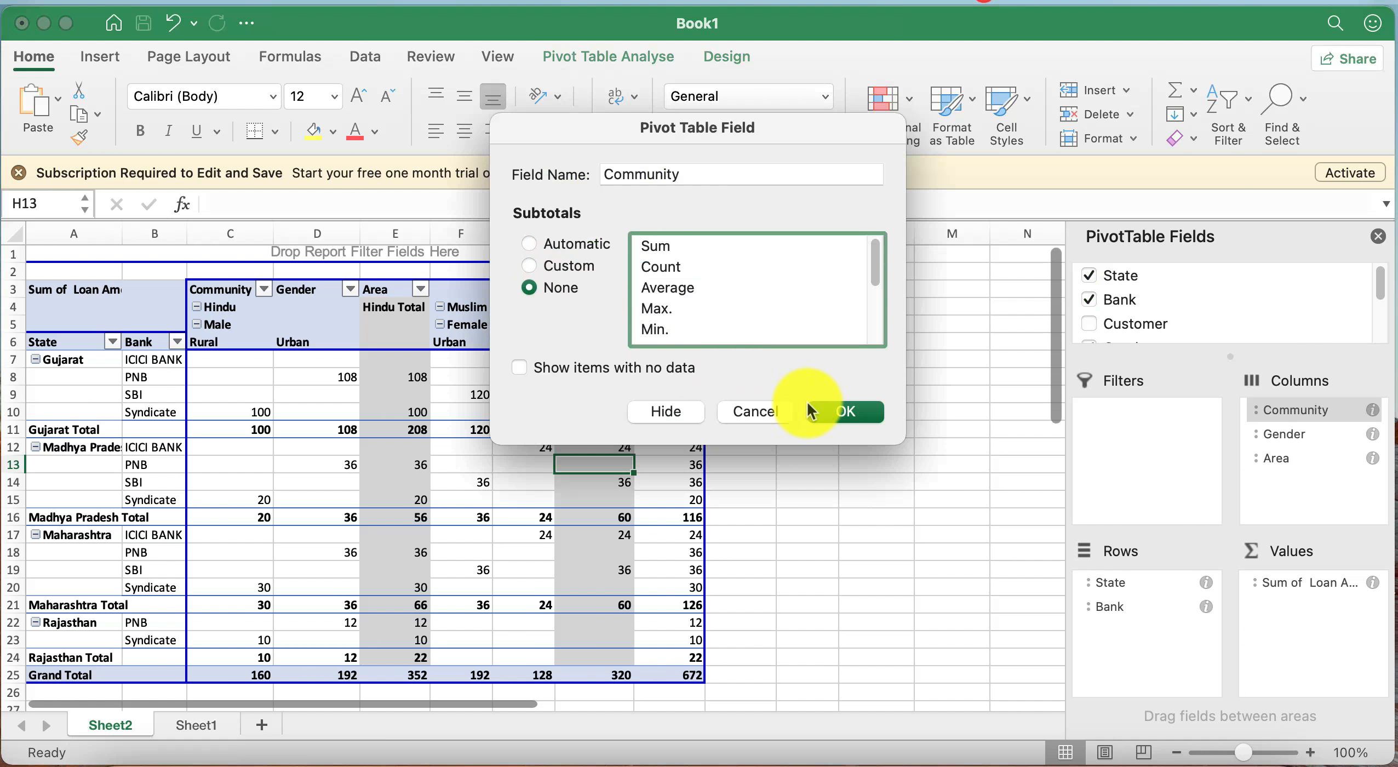
{"action": "left_click", "coordinate": [863, 420]}
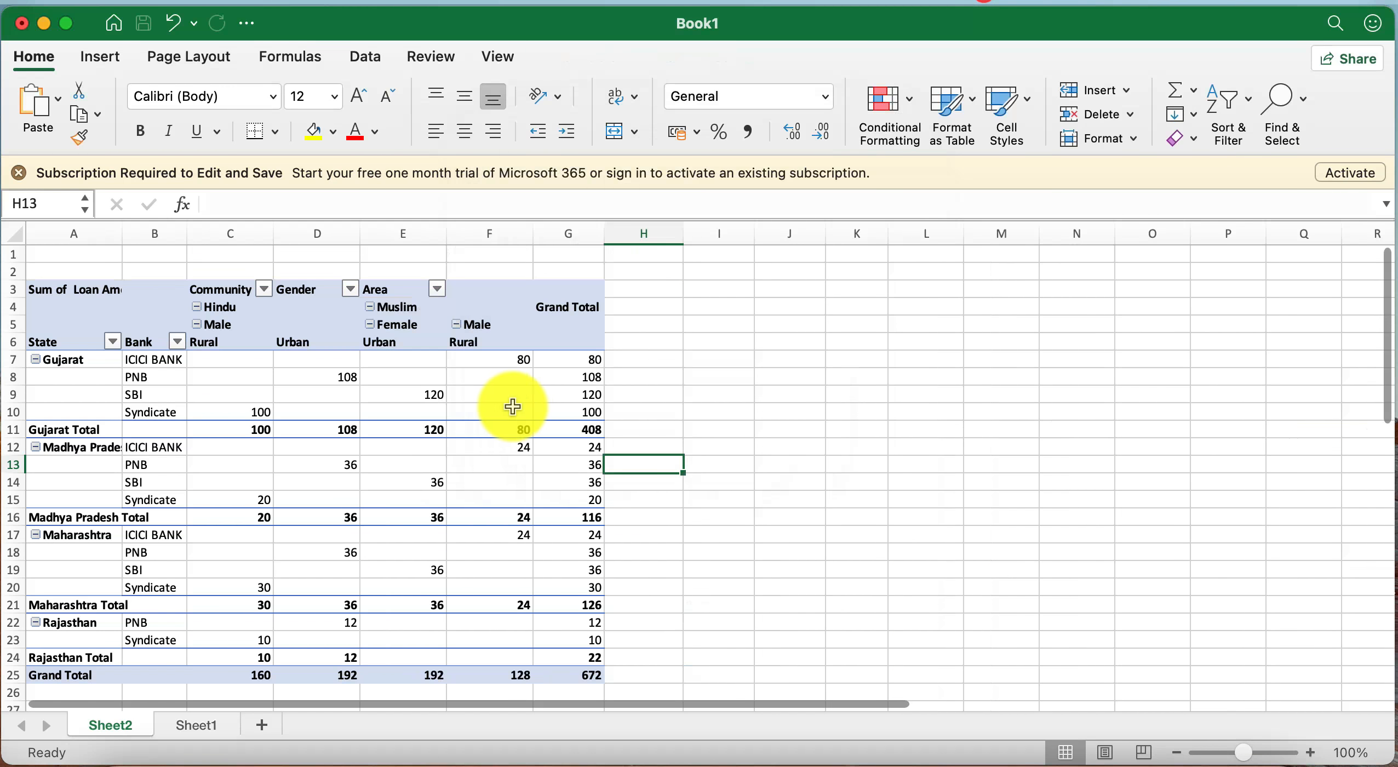
Step: Show the pivot field list again and accept None as the subtotals option for the Gender column field
{"action": "right_click", "coordinate": [510, 408]}
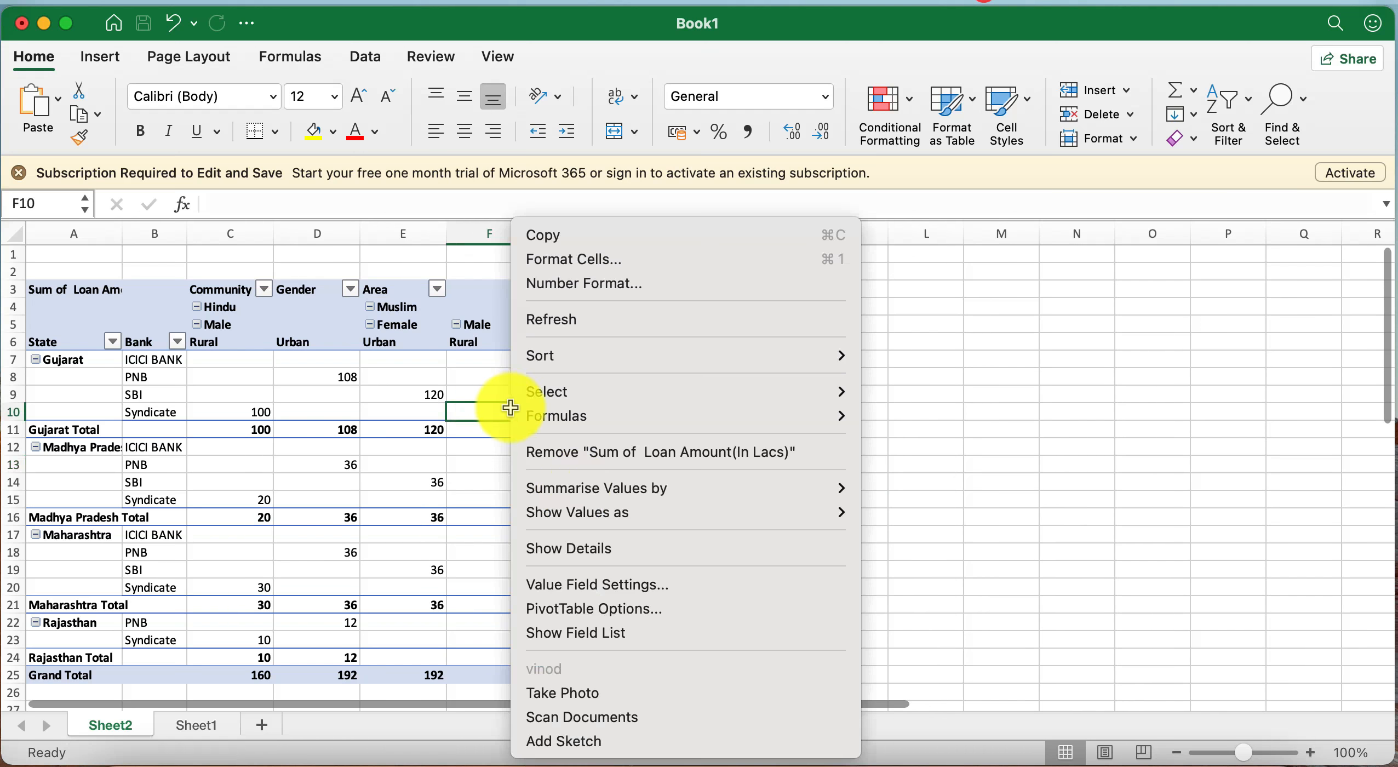
{"action": "left_click", "coordinate": [623, 630]}
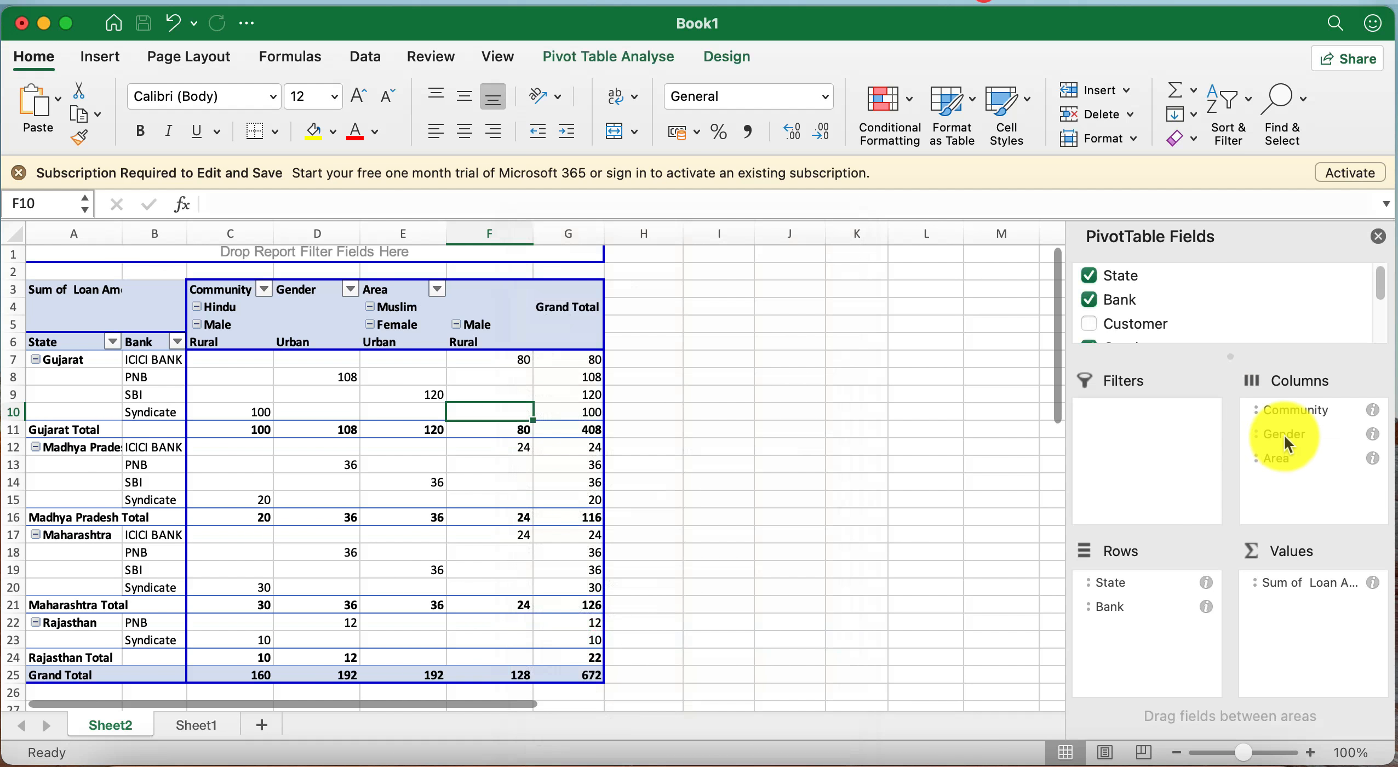
{"action": "left_click", "coordinate": [1287, 434]}
{"action": "left_click", "coordinate": [1291, 434]}
{"action": "left_click", "coordinate": [1292, 435]}
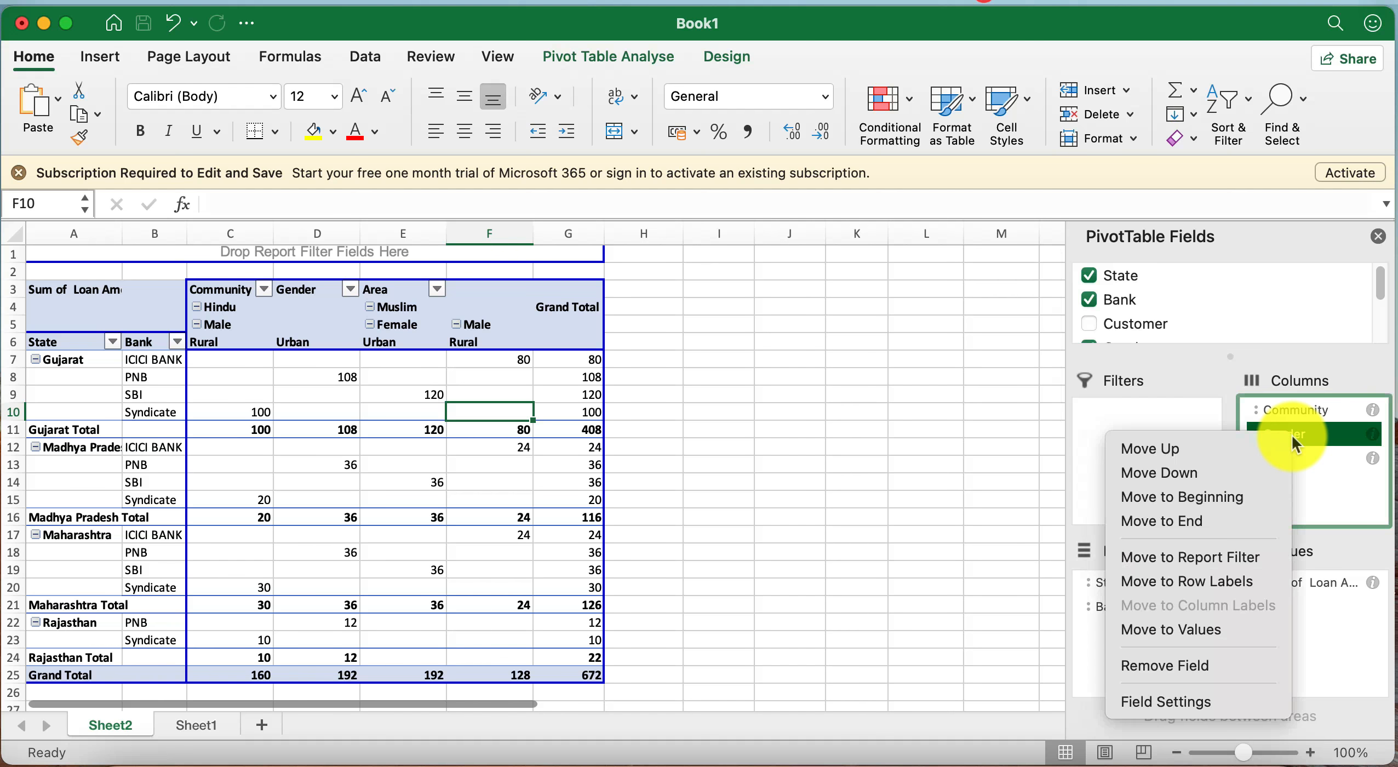
{"action": "left_click", "coordinate": [1198, 705]}
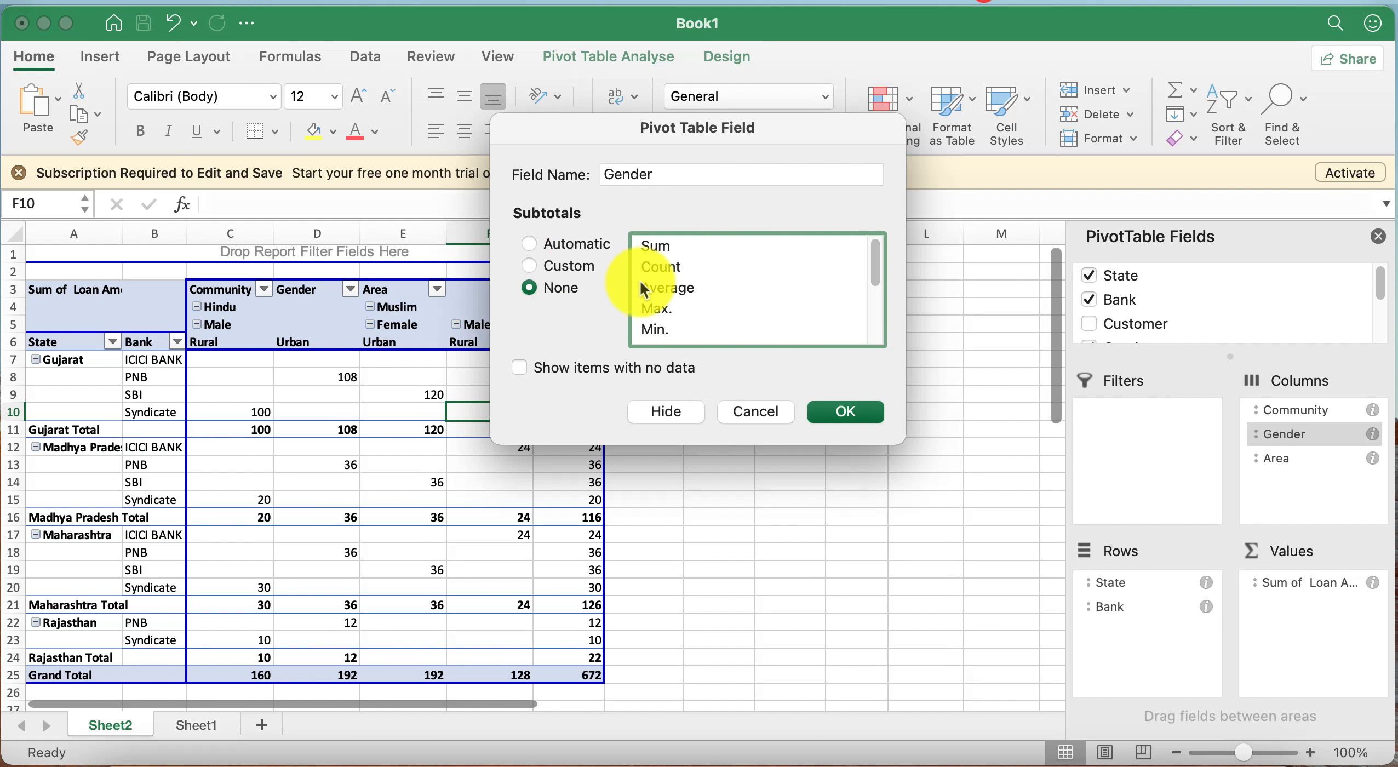
{"action": "left_click", "coordinate": [837, 412]}
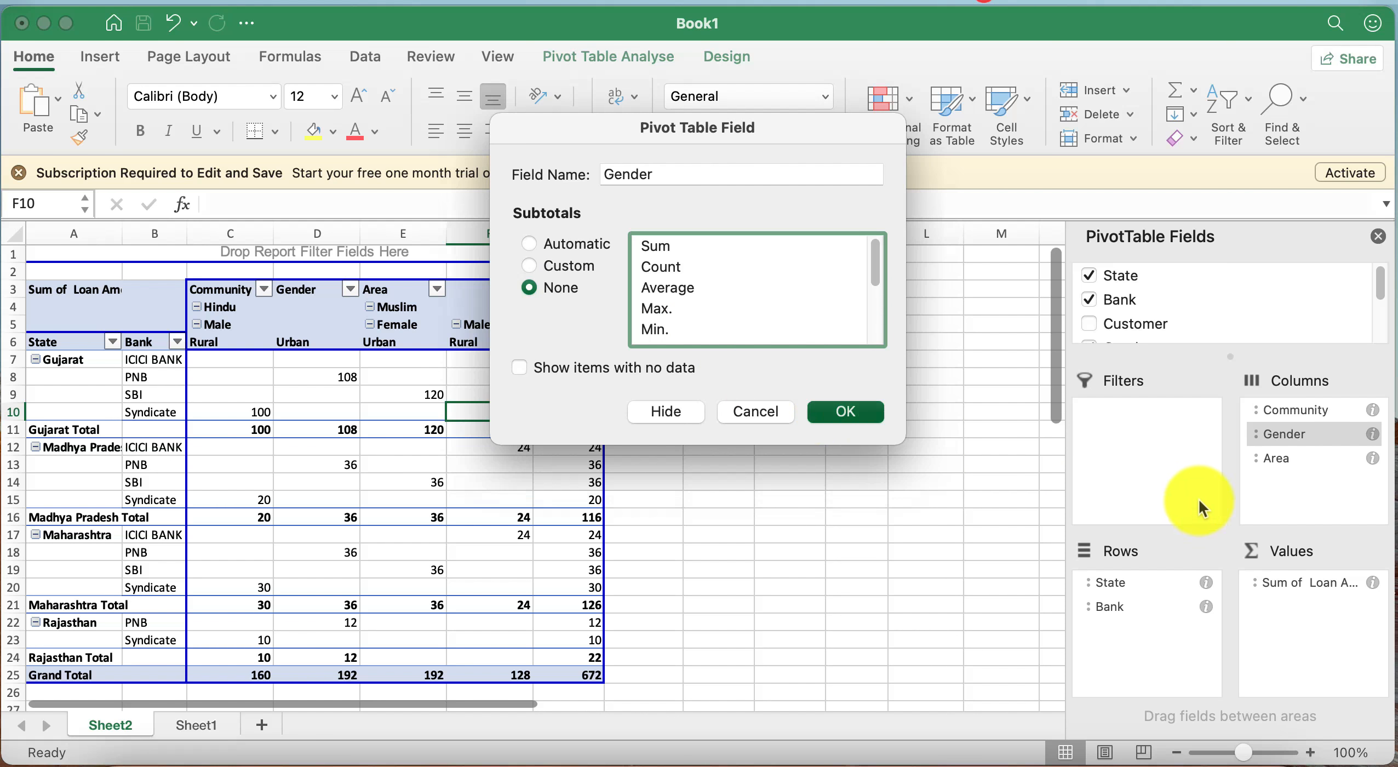
Step: Set the subtotals of the Area column field to None
{"action": "left_click", "coordinate": [1277, 459]}
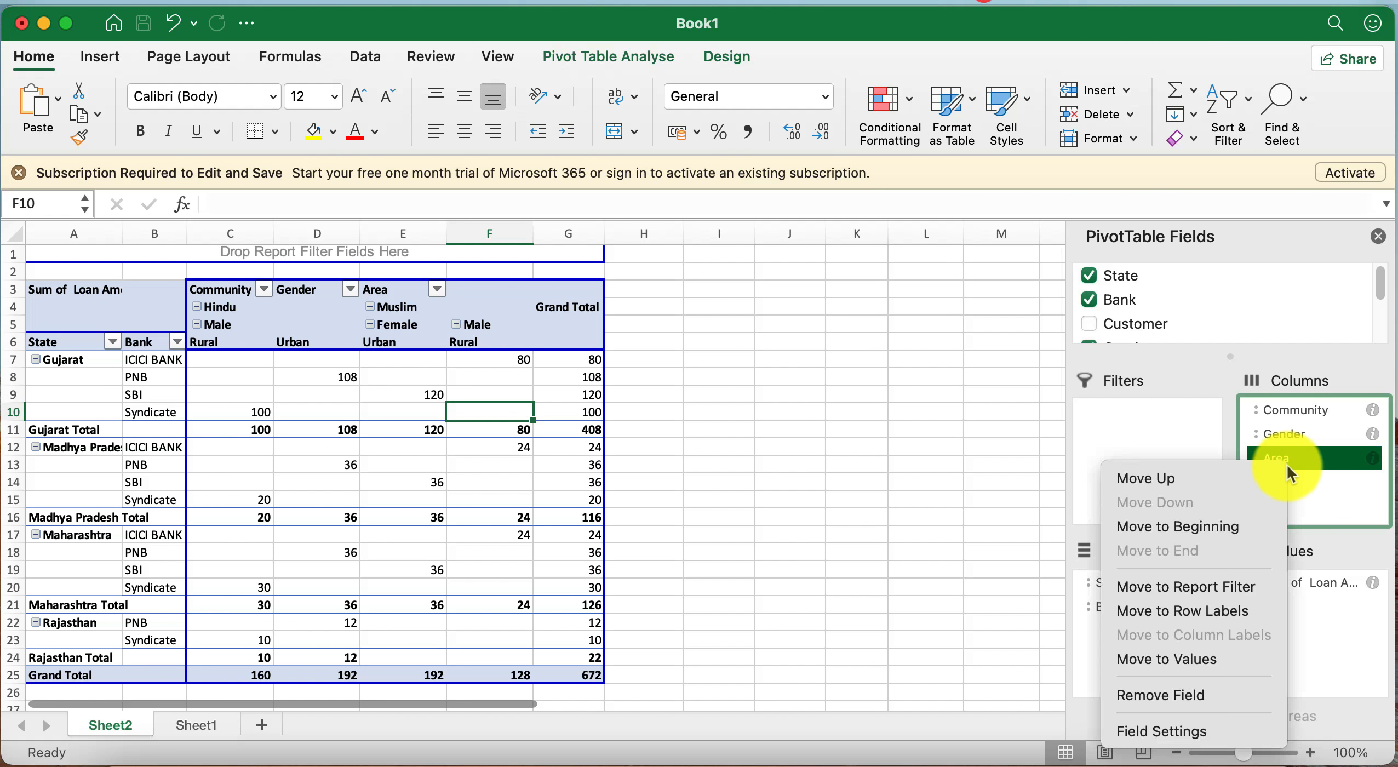
{"action": "left_click", "coordinate": [1206, 724]}
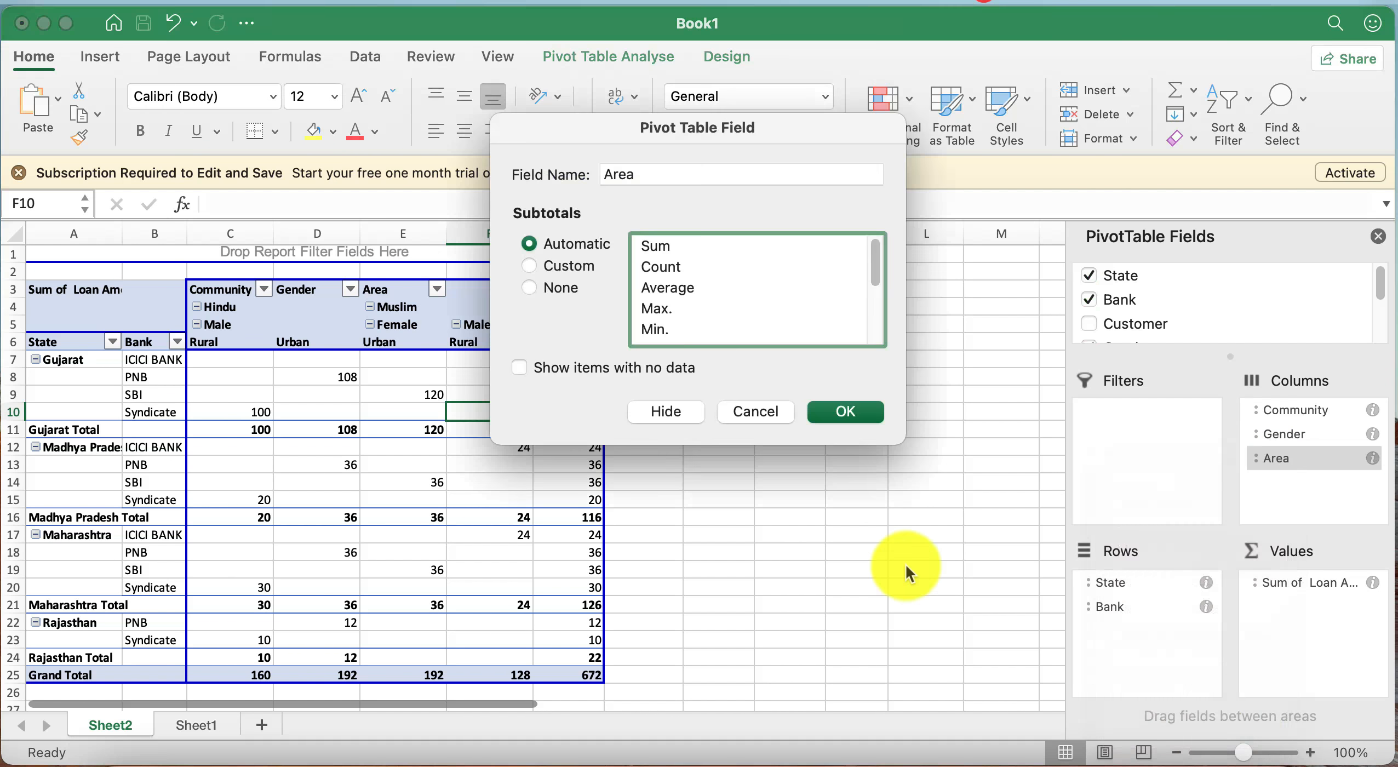
{"action": "left_click", "coordinate": [547, 291]}
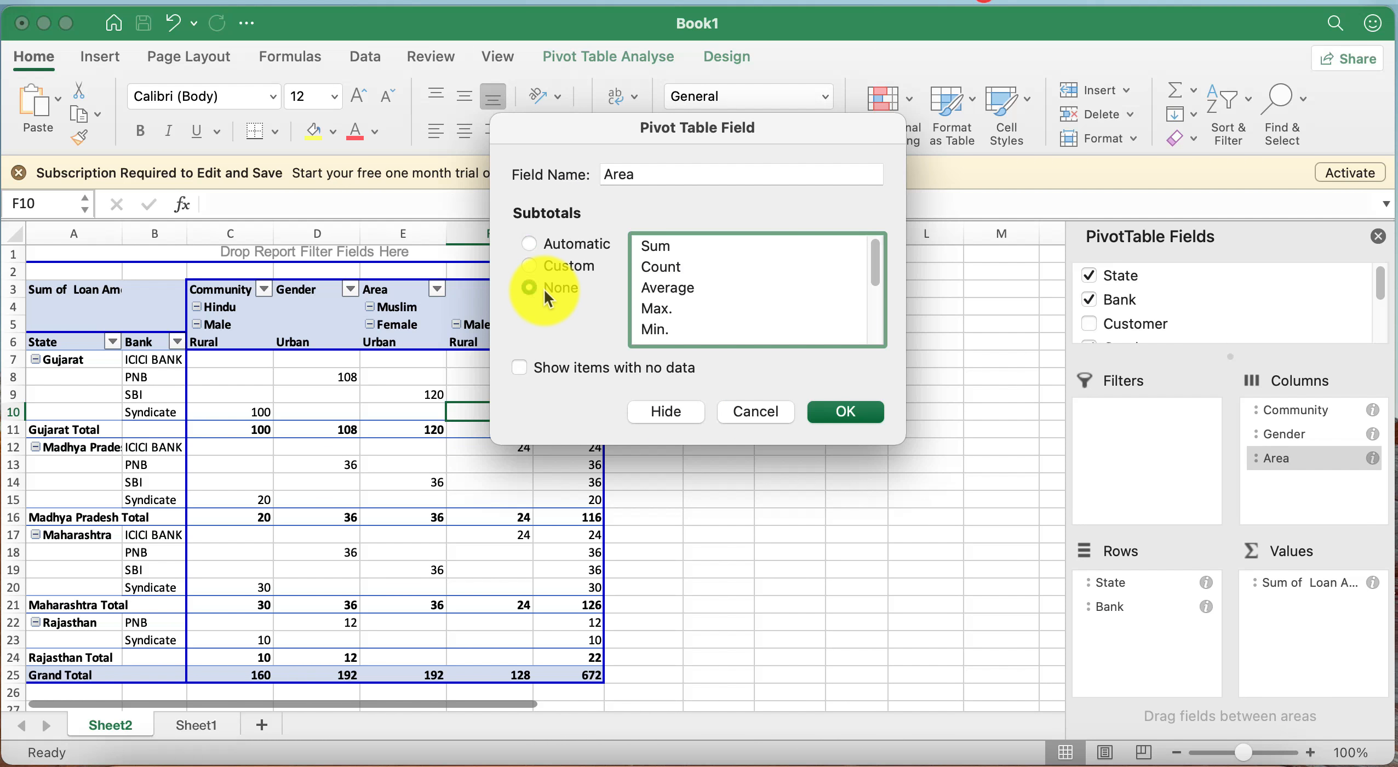
{"action": "left_click", "coordinate": [842, 412]}
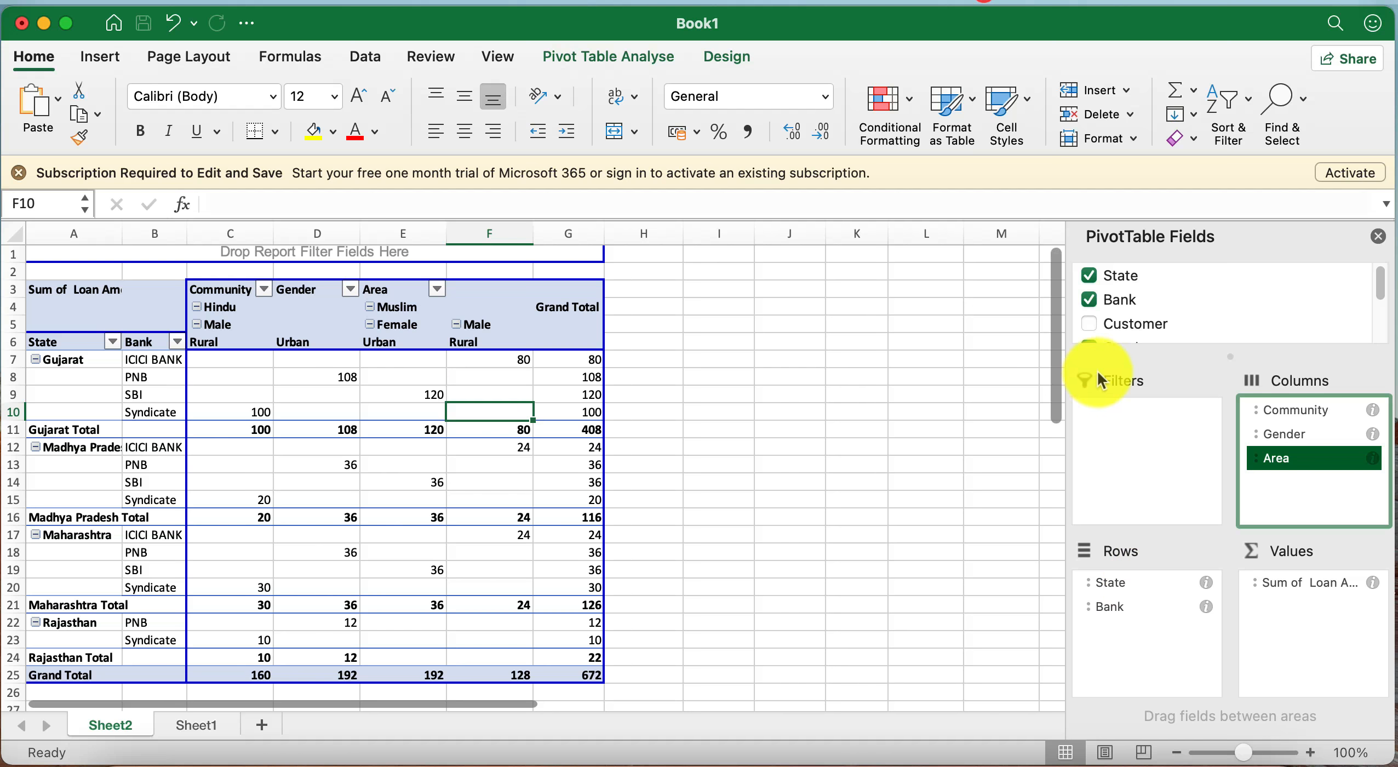
Step: Add the Customer field to the pivot table rows below Bank and review the expanded layout
{"action": "left_click_drag", "start_coordinate": [1138, 354], "coordinate": [1155, 419]}
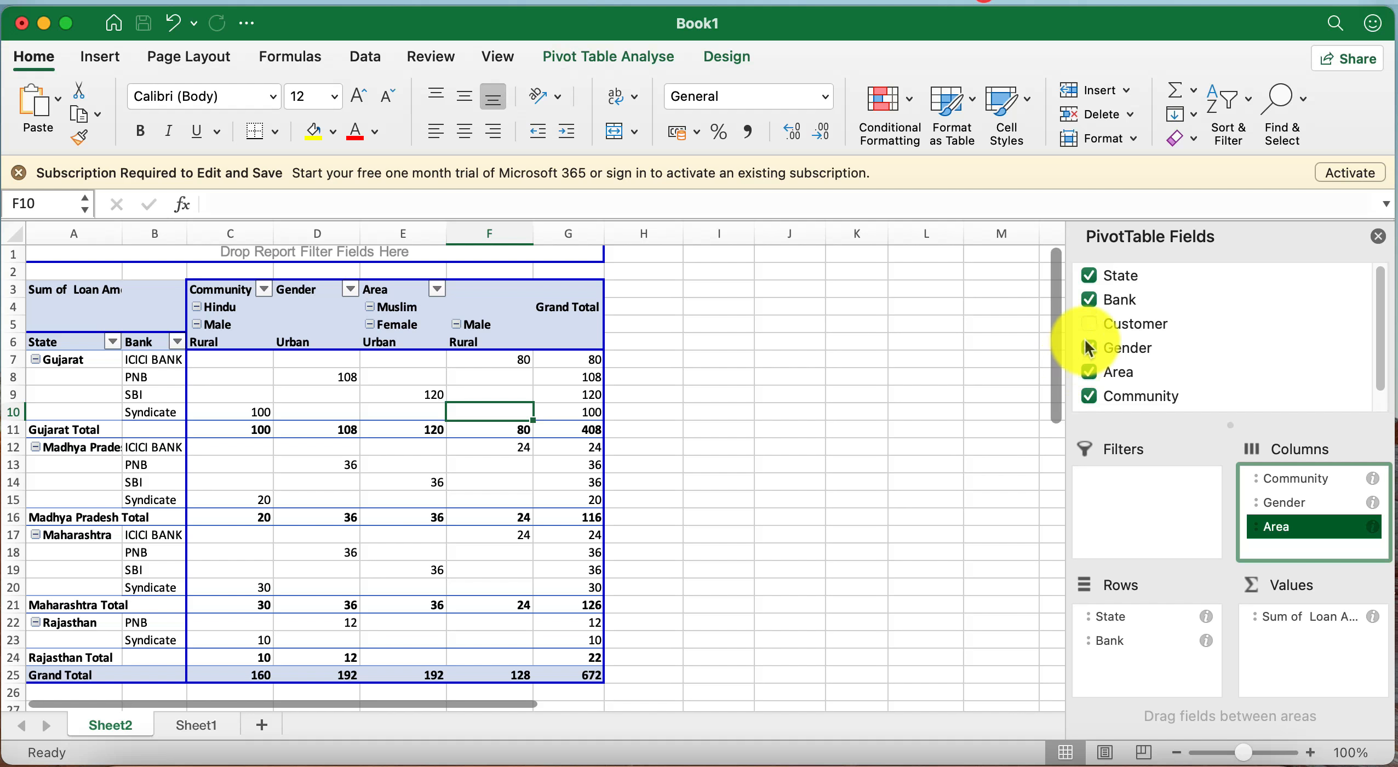
{"action": "left_click_drag", "start_coordinate": [1120, 328], "coordinate": [1173, 675]}
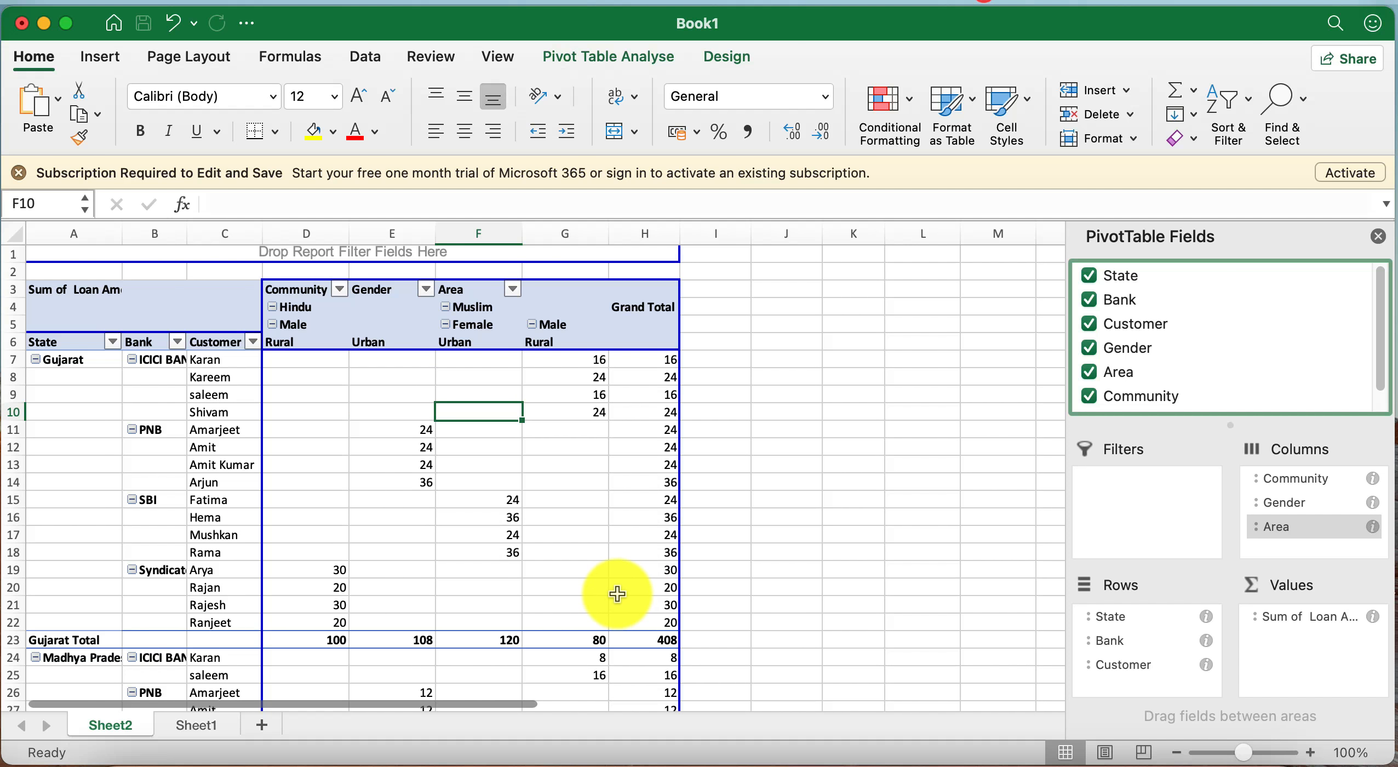
{"action": "scroll", "coordinate": [618, 593], "scroll_direction": "down", "scroll_amount": 12}
{"action": "scroll", "coordinate": [618, 591], "scroll_direction": "up", "scroll_amount": 12}
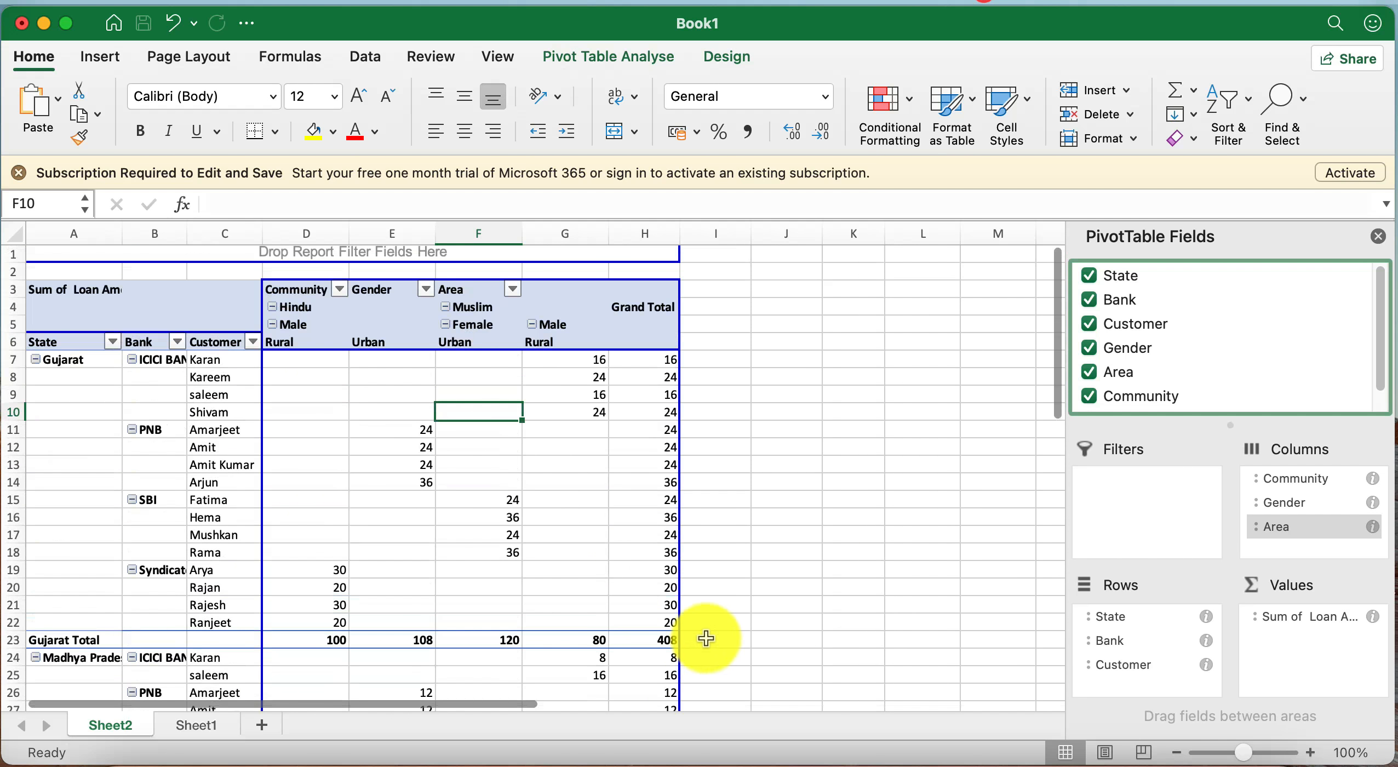
Step: Remove the Customer field from the pivot table rows
{"action": "left_click", "coordinate": [1271, 527]}
{"action": "left_click", "coordinate": [1328, 582]}
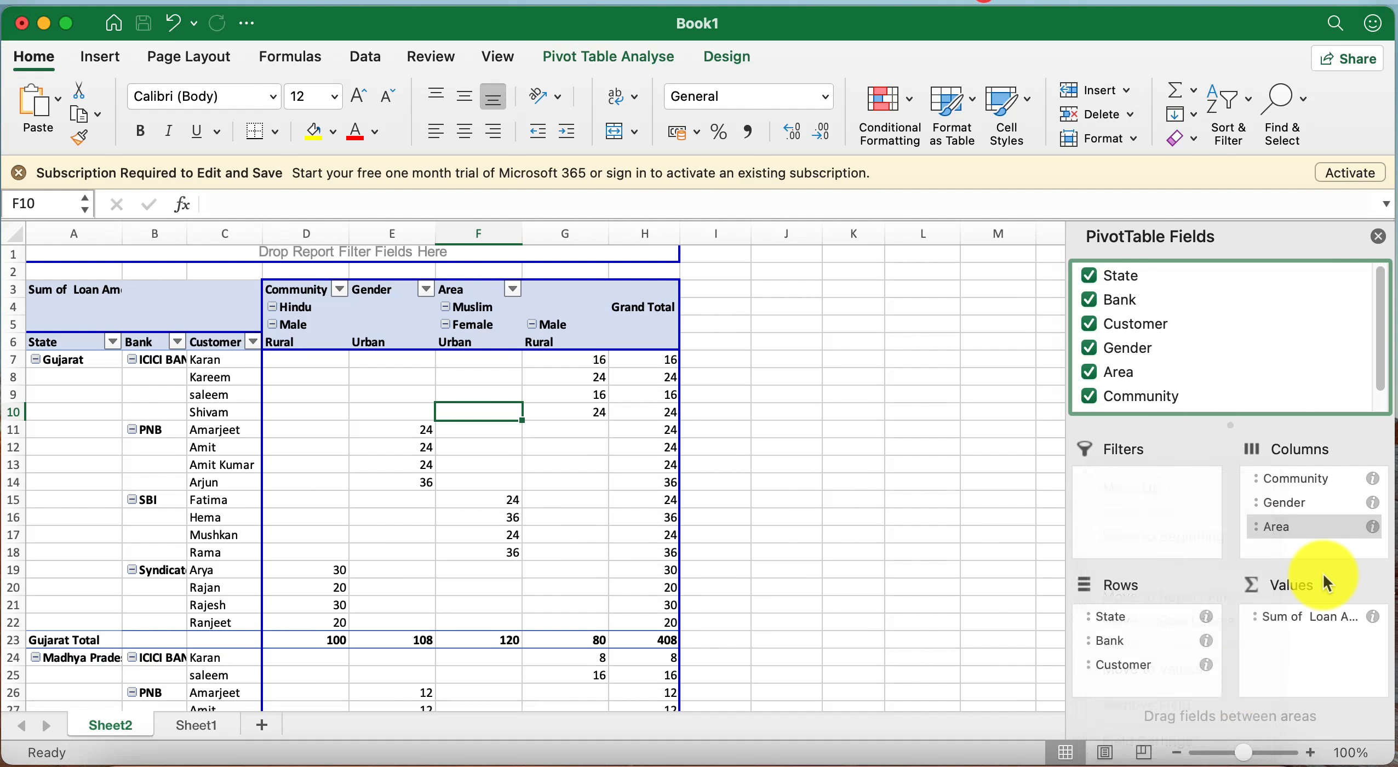
{"action": "left_click", "coordinate": [1124, 664]}
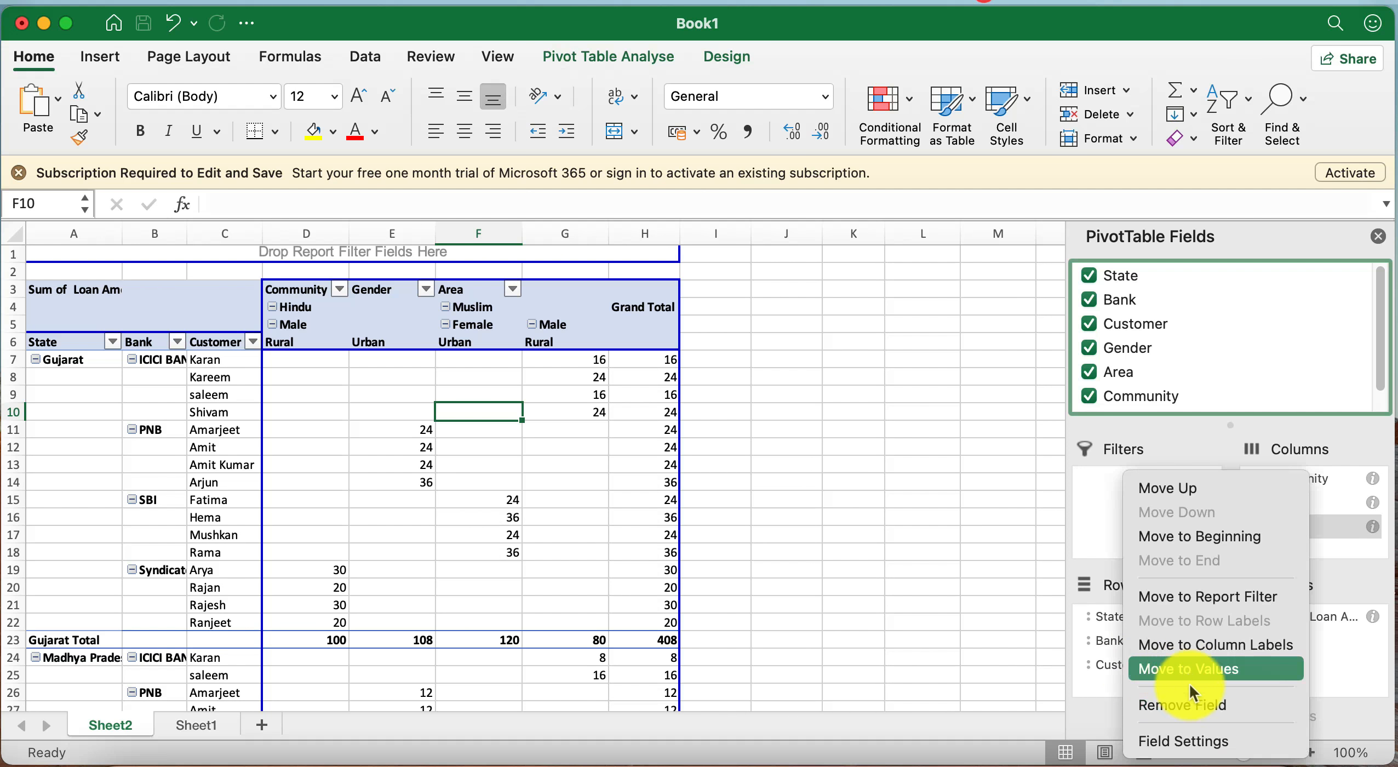
{"action": "left_click", "coordinate": [1197, 703]}
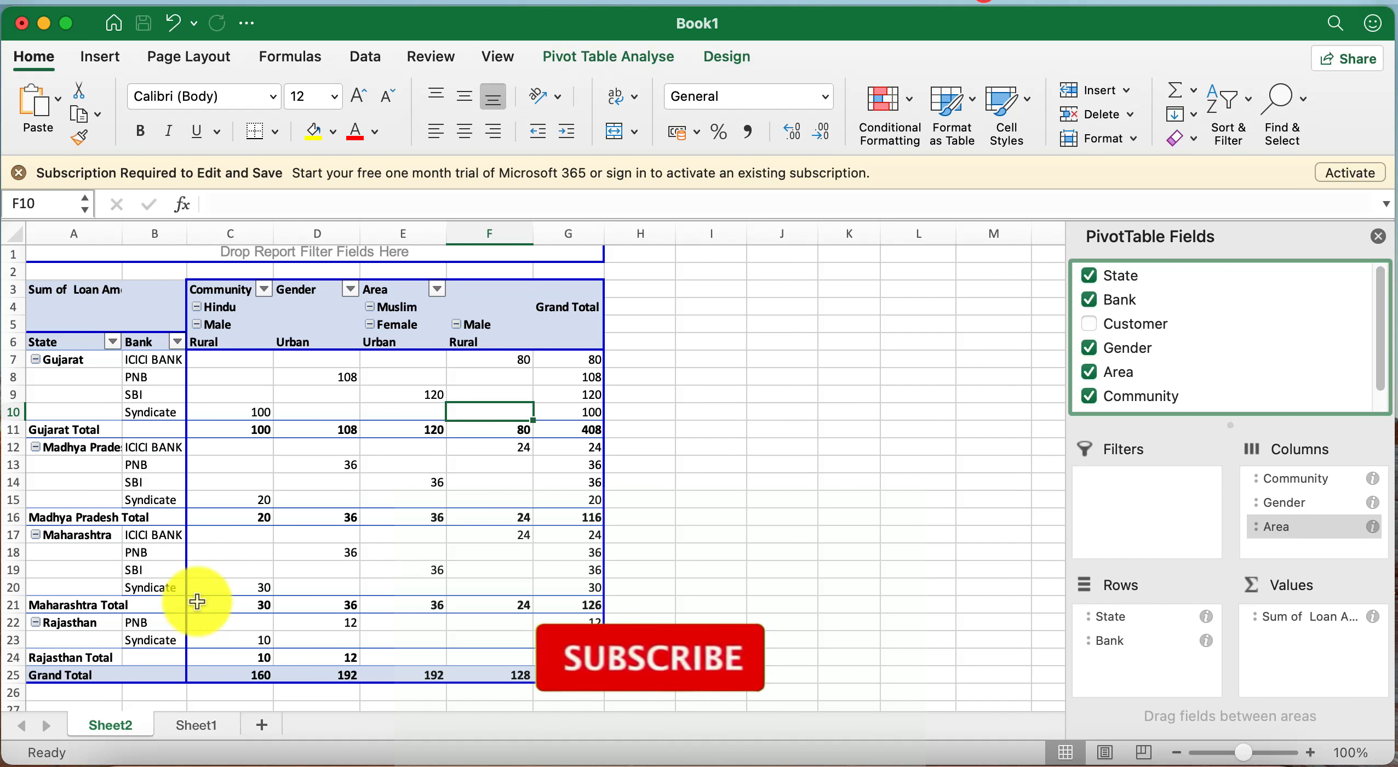
Step: Set the subtotals of the State row field to None
{"action": "left_click", "coordinate": [1127, 617]}
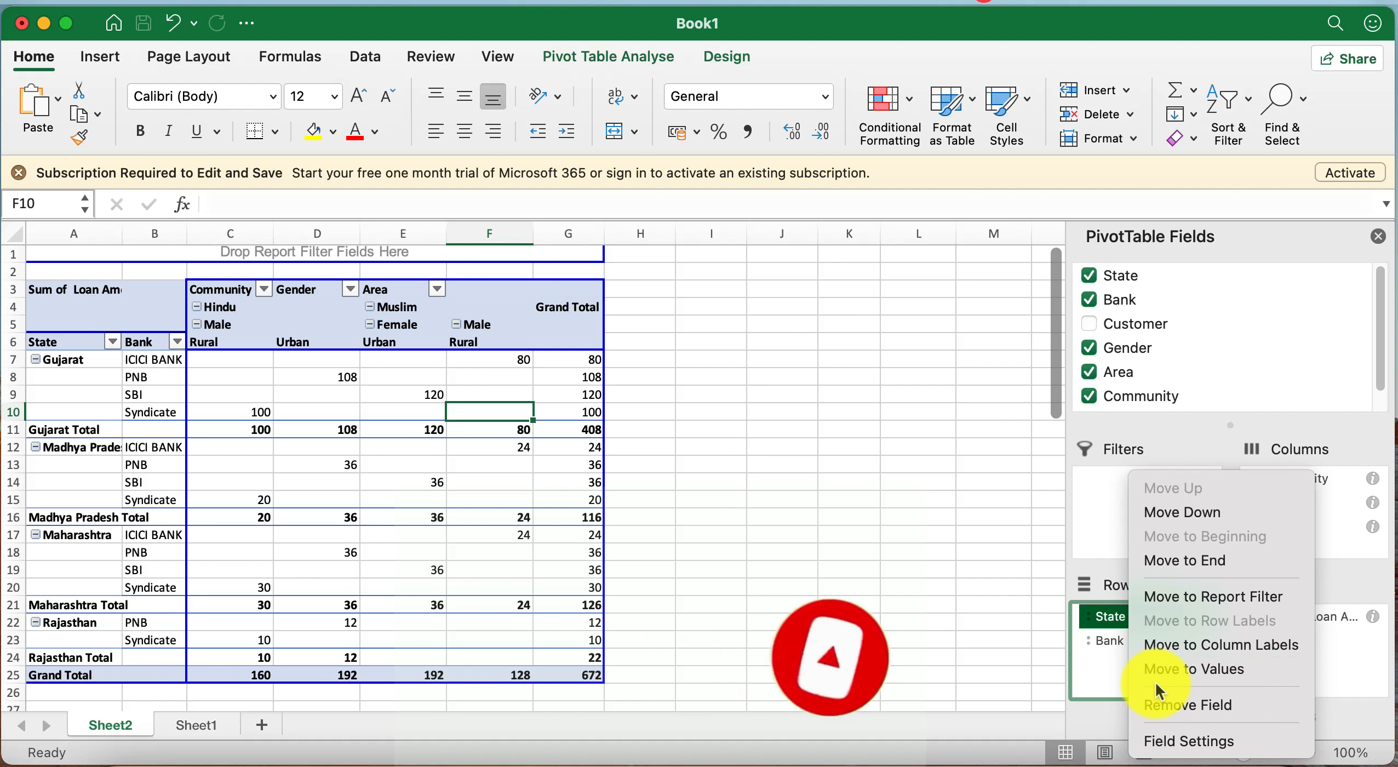
{"action": "left_click", "coordinate": [1197, 735]}
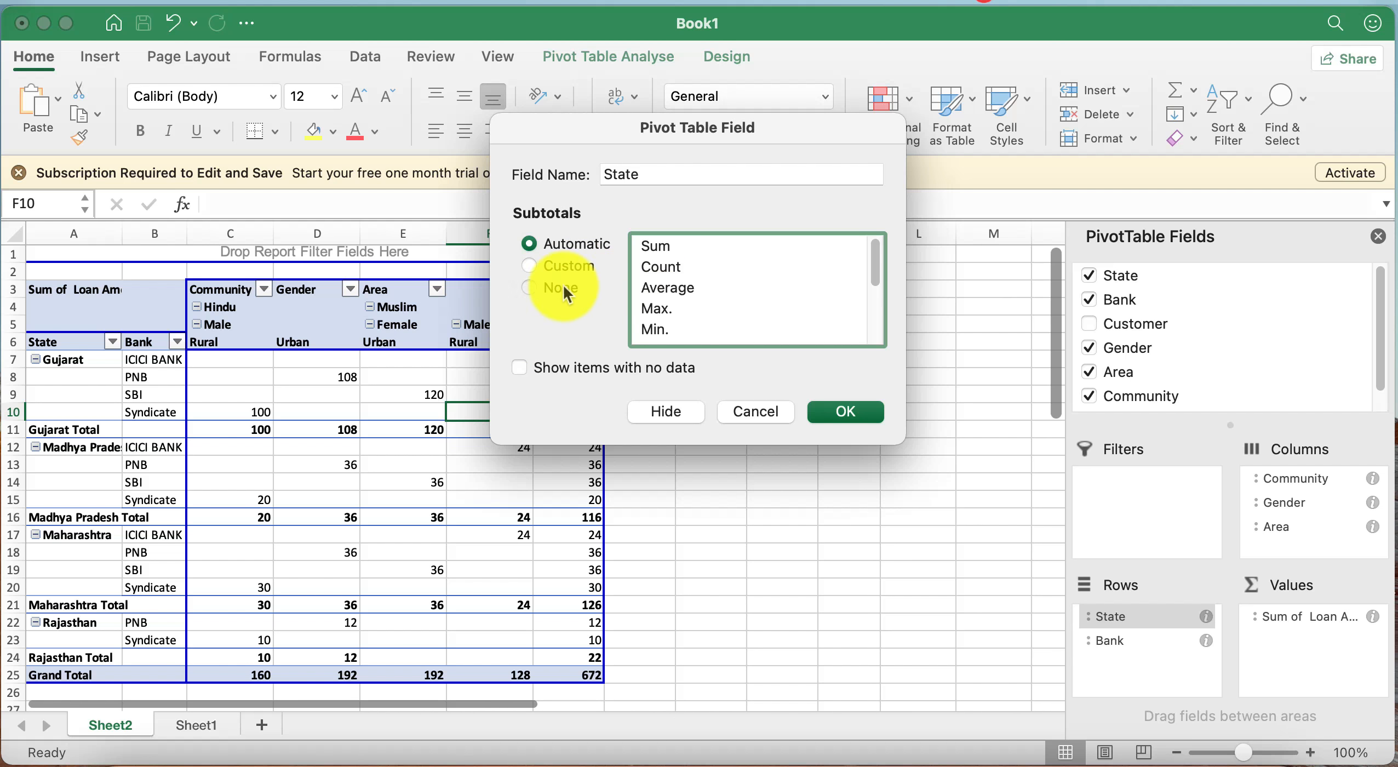
{"action": "left_click", "coordinate": [563, 286]}
{"action": "left_click", "coordinate": [852, 412]}
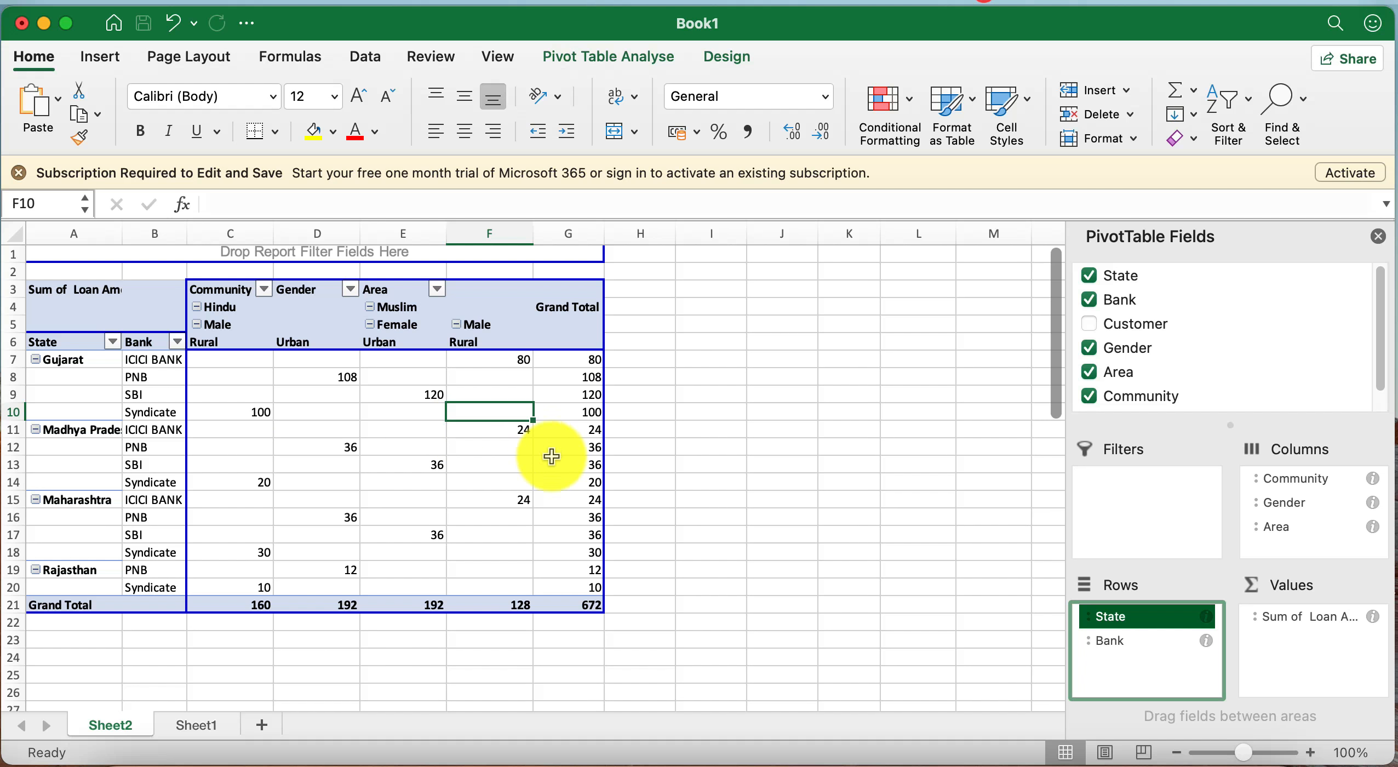
Step: Sum the Loan Amount(In Lacs) values on Sheet1 with AutoSum in cell G66, directly below the data
{"action": "left_click", "coordinate": [199, 723]}
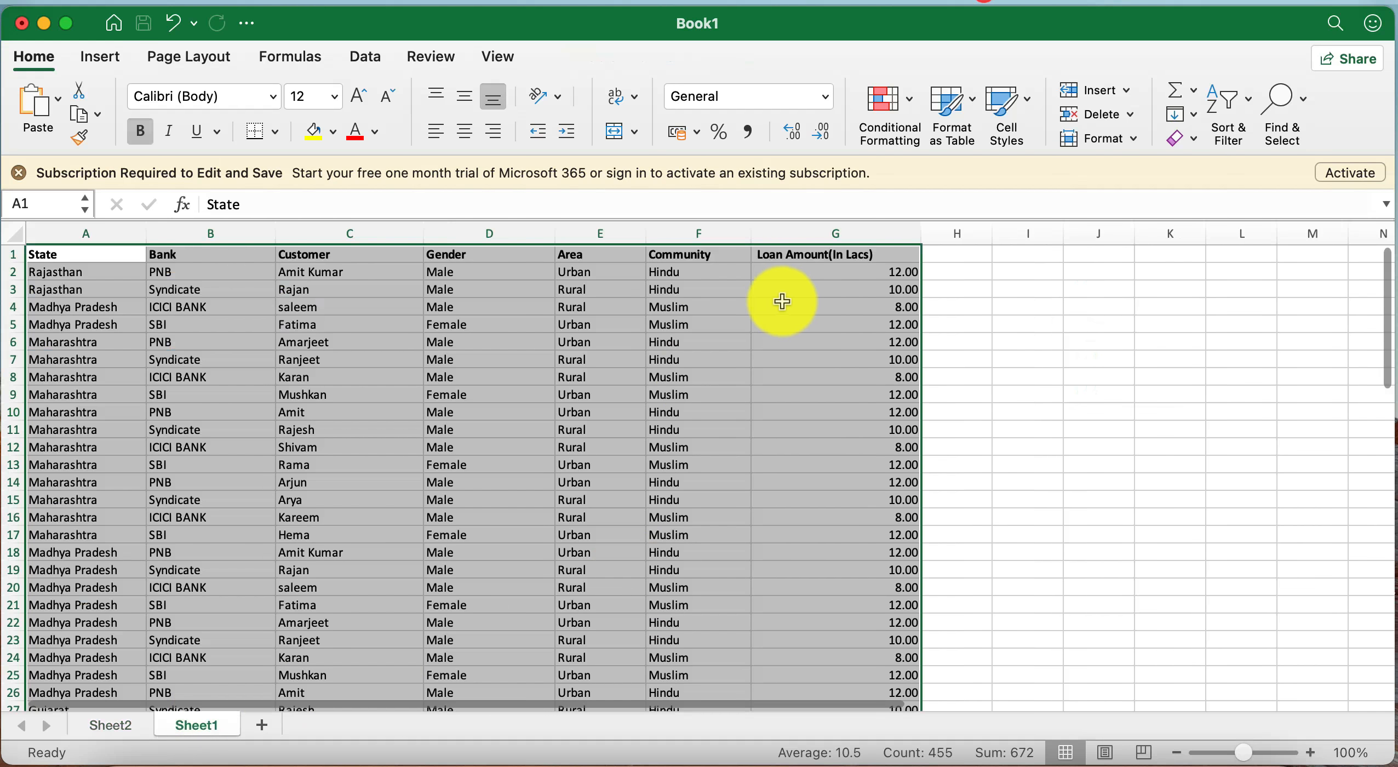
{"action": "left_click", "coordinate": [837, 273]}
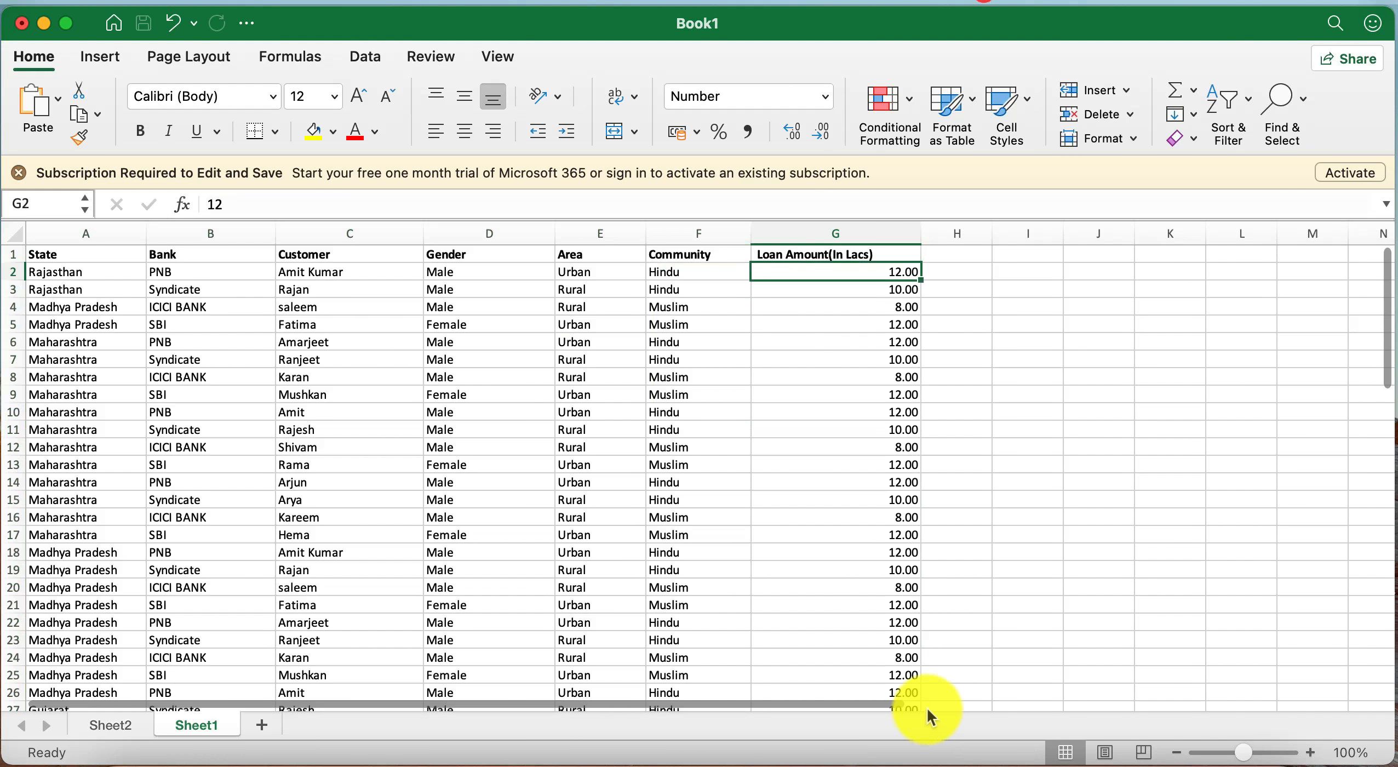
{"action": "scroll", "coordinate": [926, 647], "scroll_direction": "down", "scroll_amount": 20}
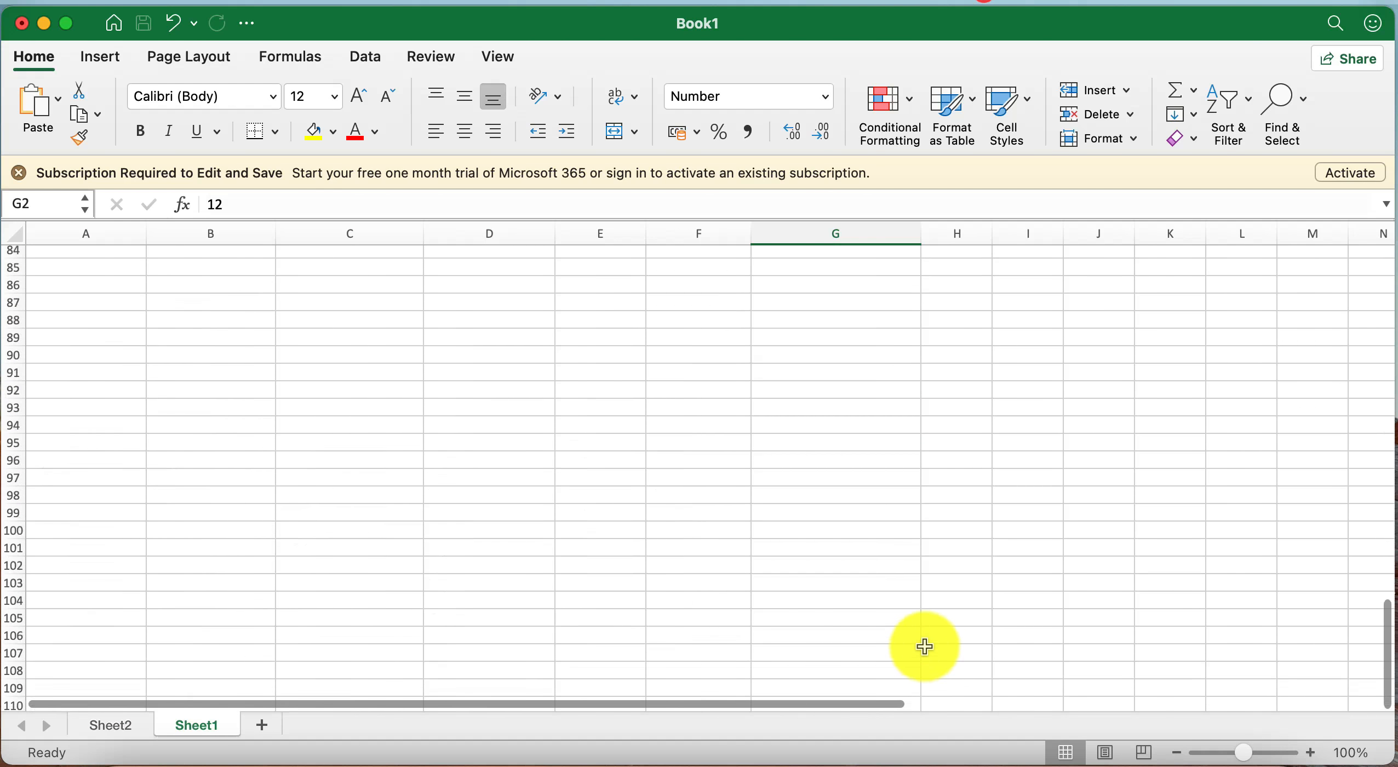
{"action": "scroll", "coordinate": [926, 647], "scroll_direction": "up", "scroll_amount": 10}
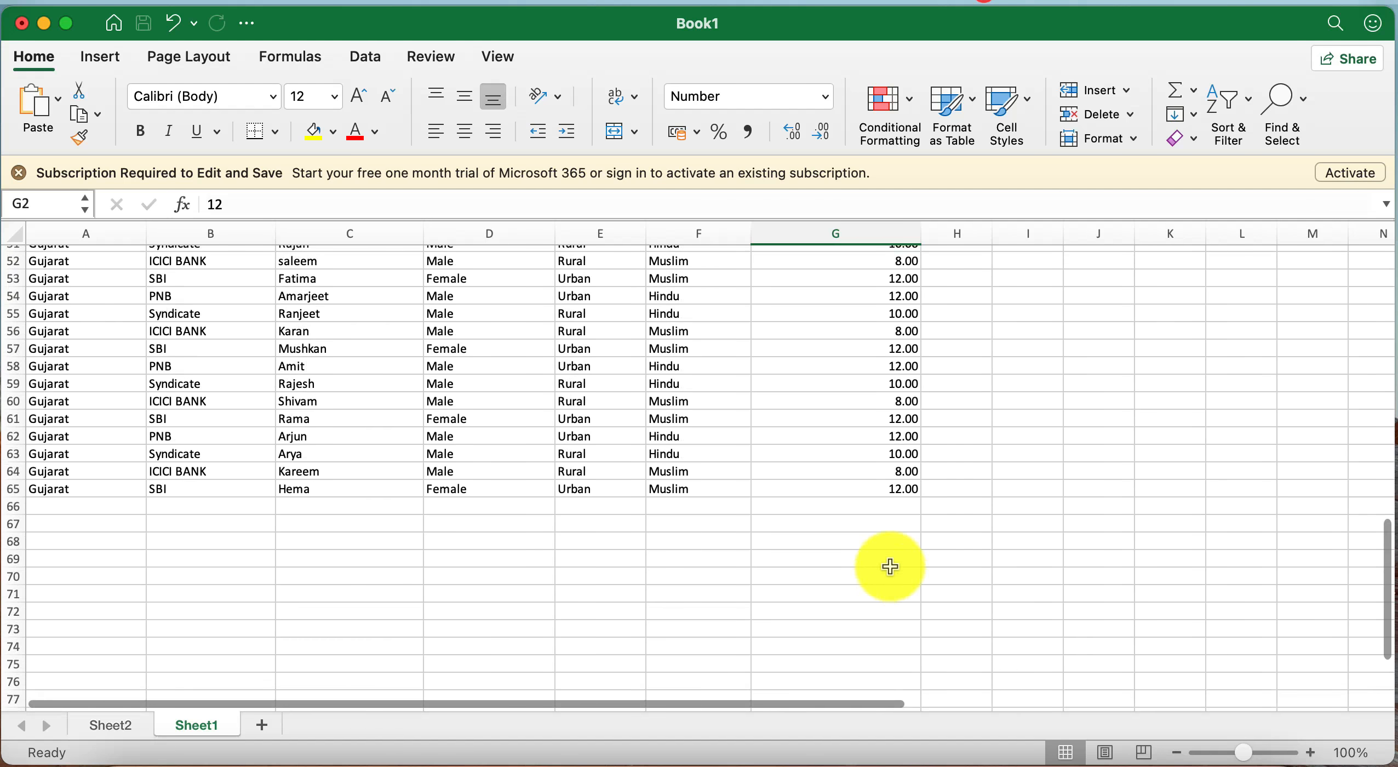
{"action": "left_click", "coordinate": [877, 507], "text": "shift"}
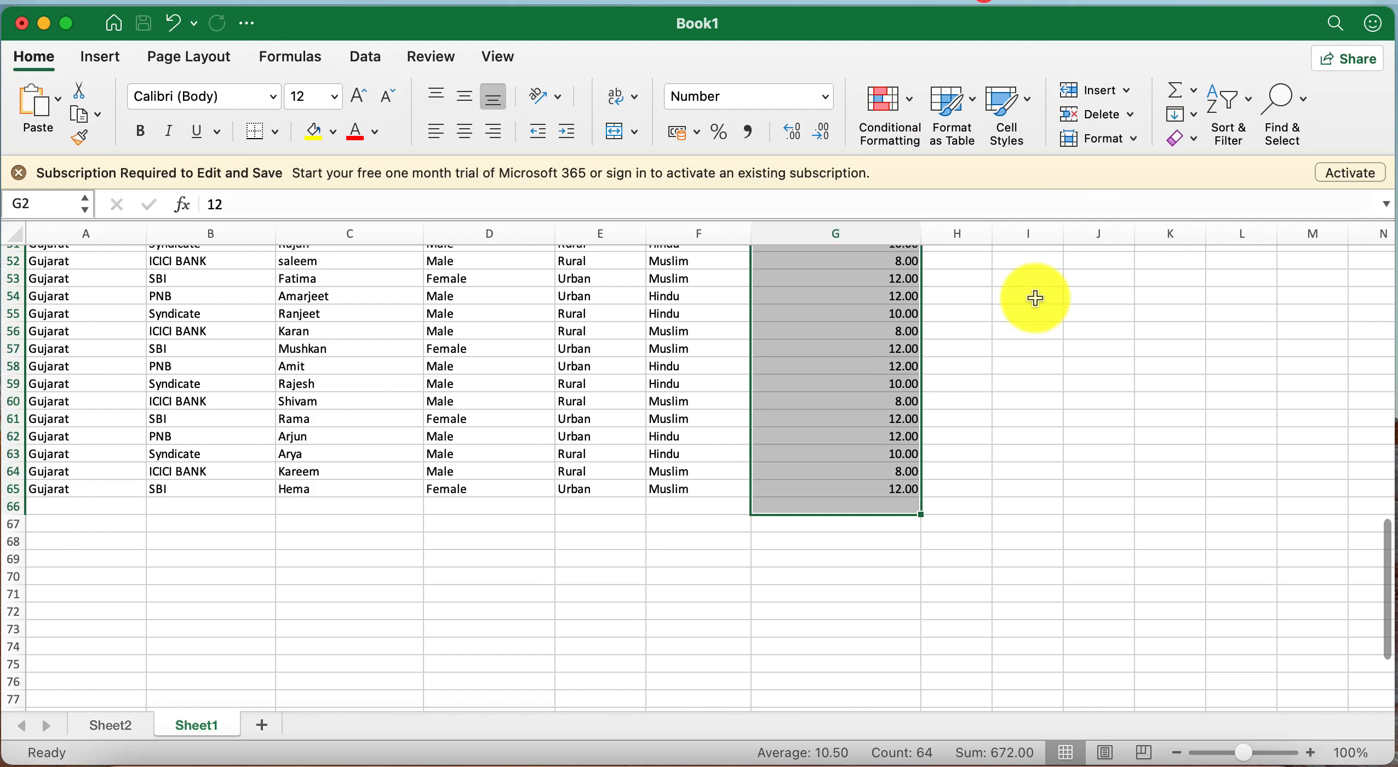
{"action": "key", "text": "ctrl+BackSpace"}
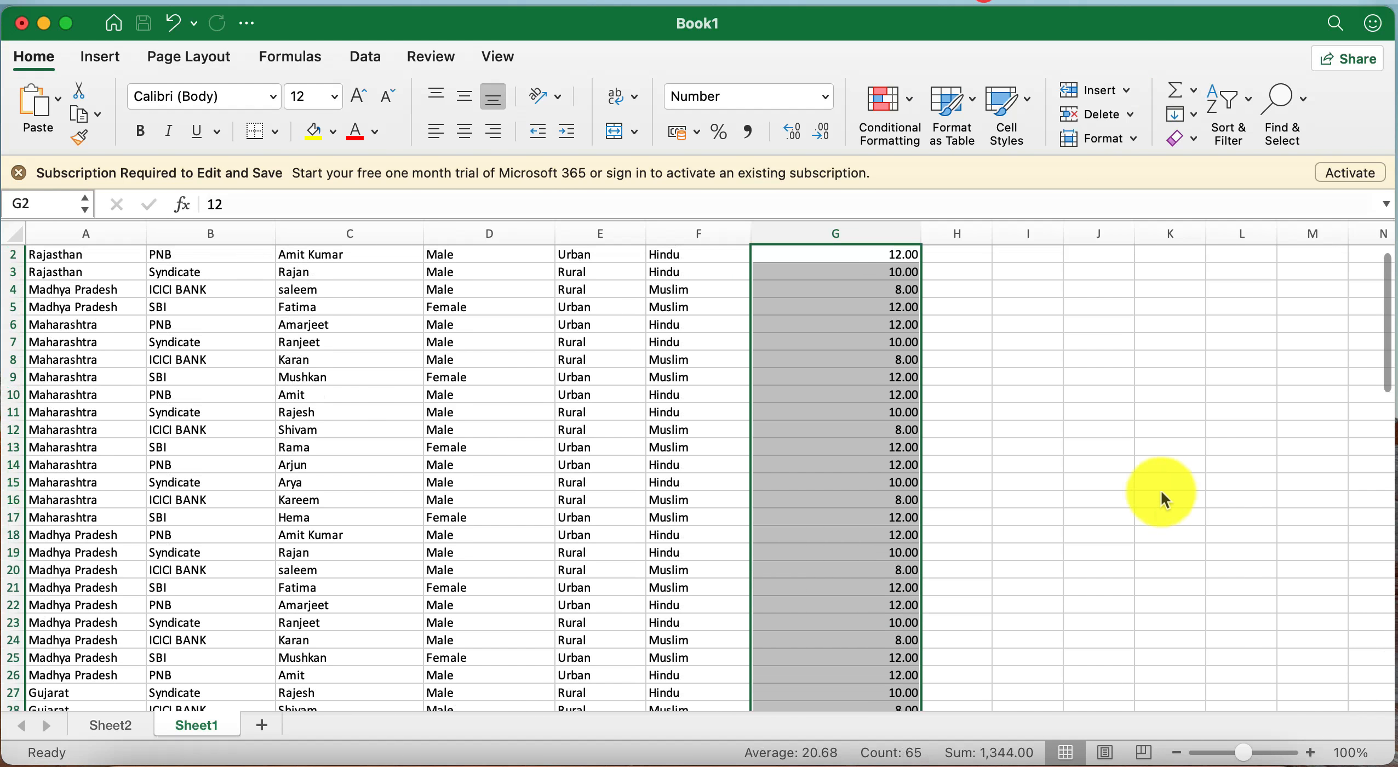
{"action": "left_click", "coordinate": [1170, 516]}
{"action": "scroll", "coordinate": [941, 522], "scroll_direction": "down", "scroll_amount": 20}
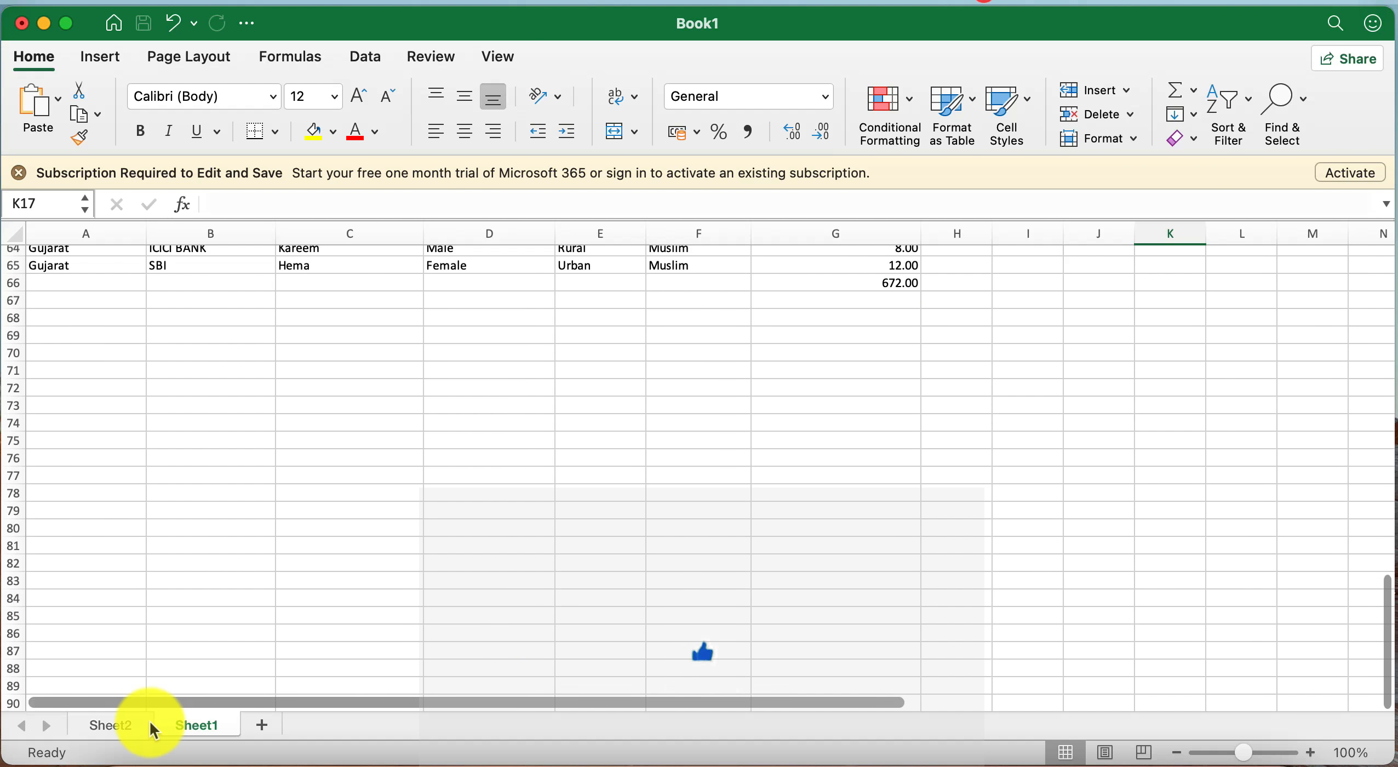
Step: Compare the pivot table's overall grand total on Sheet2 with the source data total
{"action": "left_click", "coordinate": [125, 727]}
{"action": "left_click", "coordinate": [588, 607]}
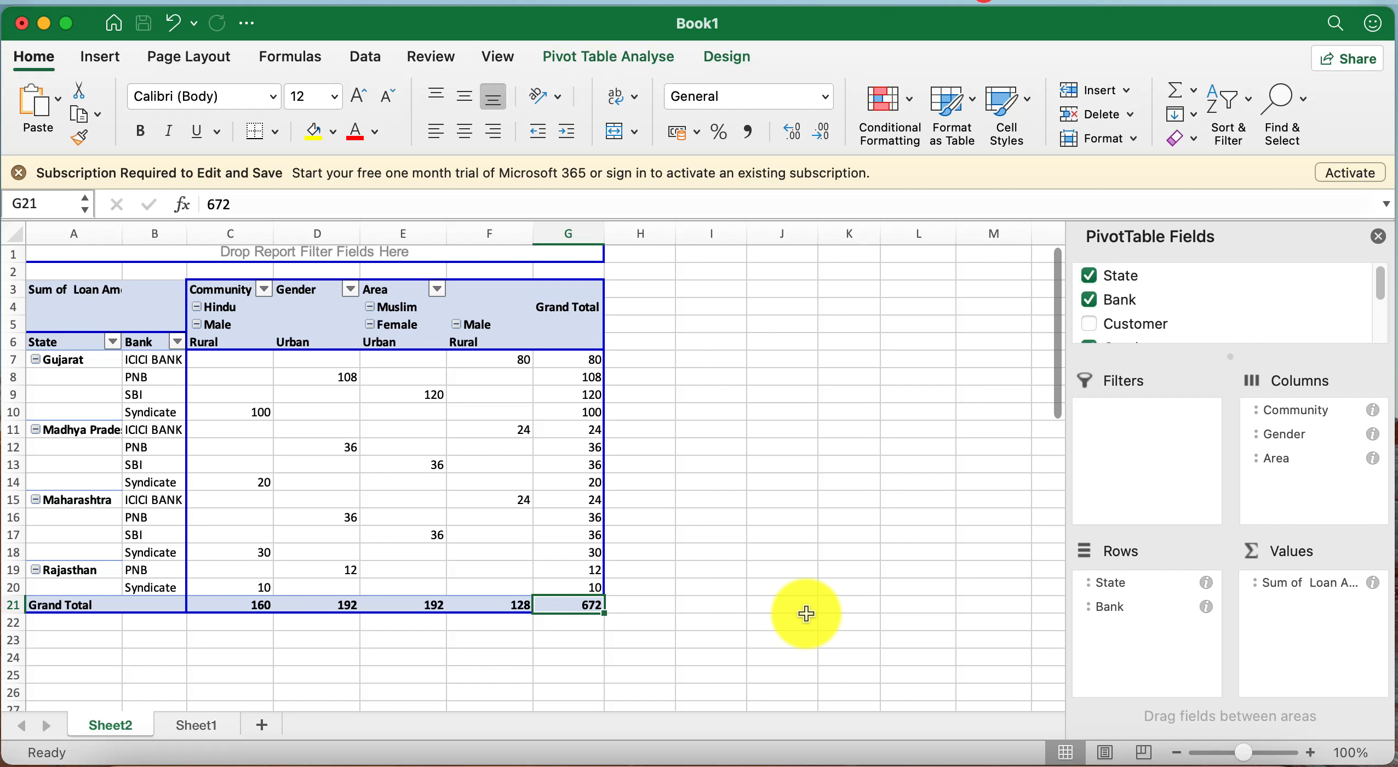
{"action": "left_click", "coordinate": [839, 499]}
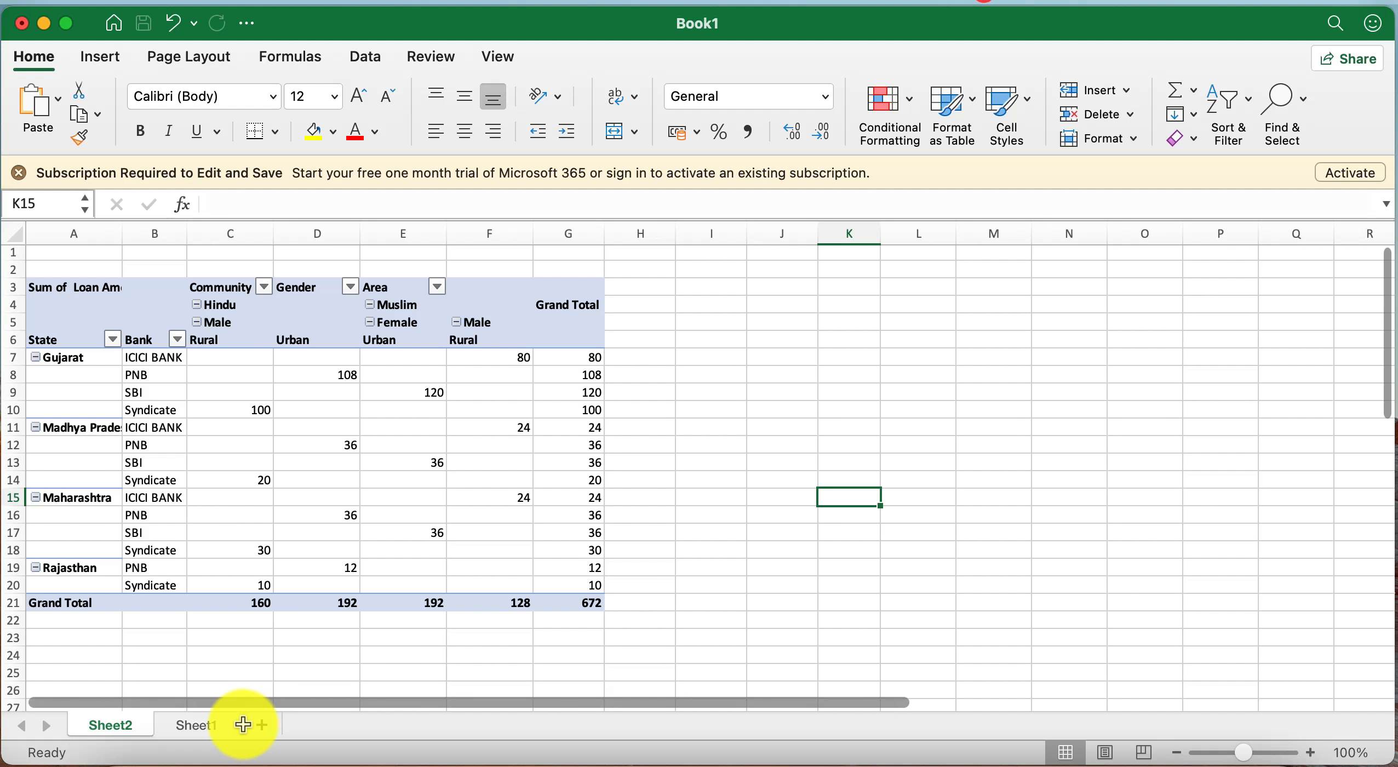
Step: Return to the start of the loan data on Sheet1 and show the commands for inserting a pivot table
{"action": "left_click", "coordinate": [219, 726]}
{"action": "scroll", "coordinate": [997, 455], "scroll_direction": "up", "scroll_amount": 20}
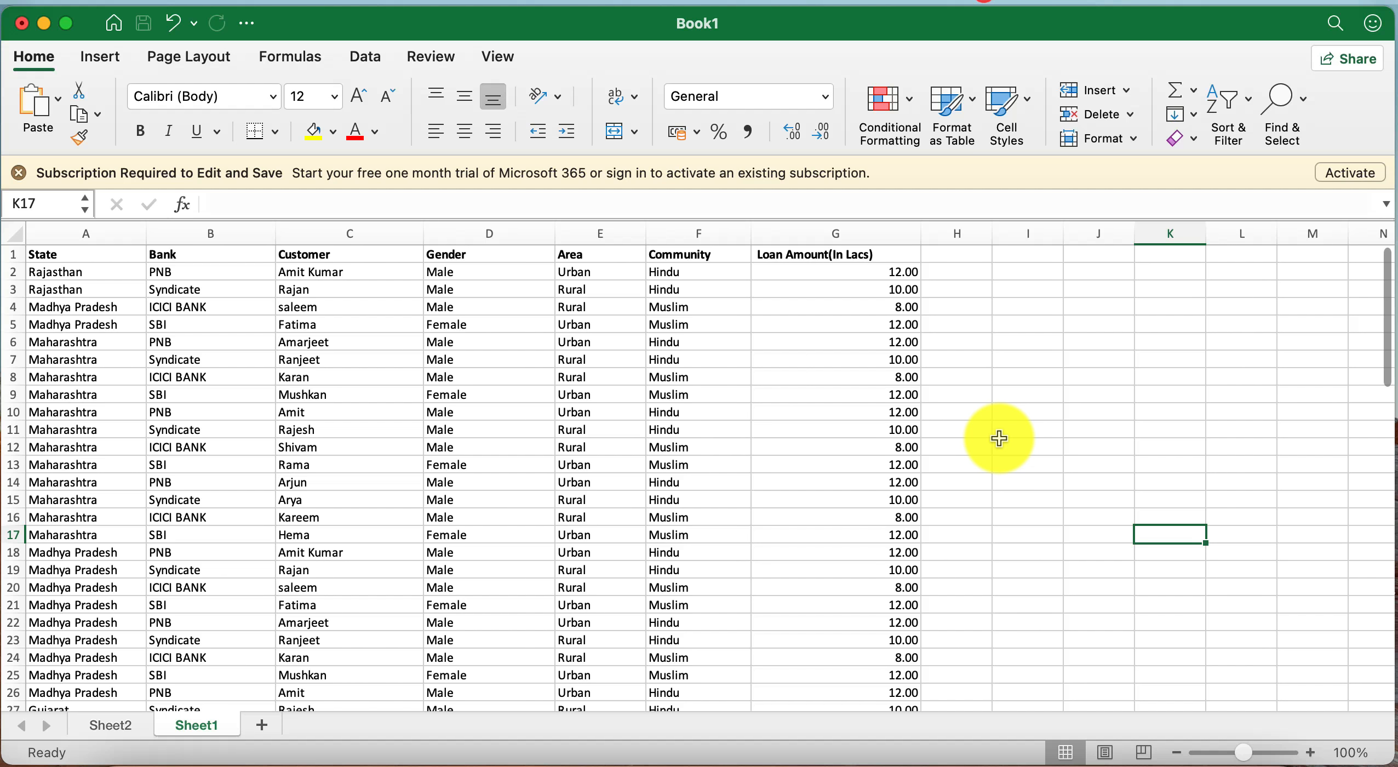
{"action": "left_click", "coordinate": [88, 57]}
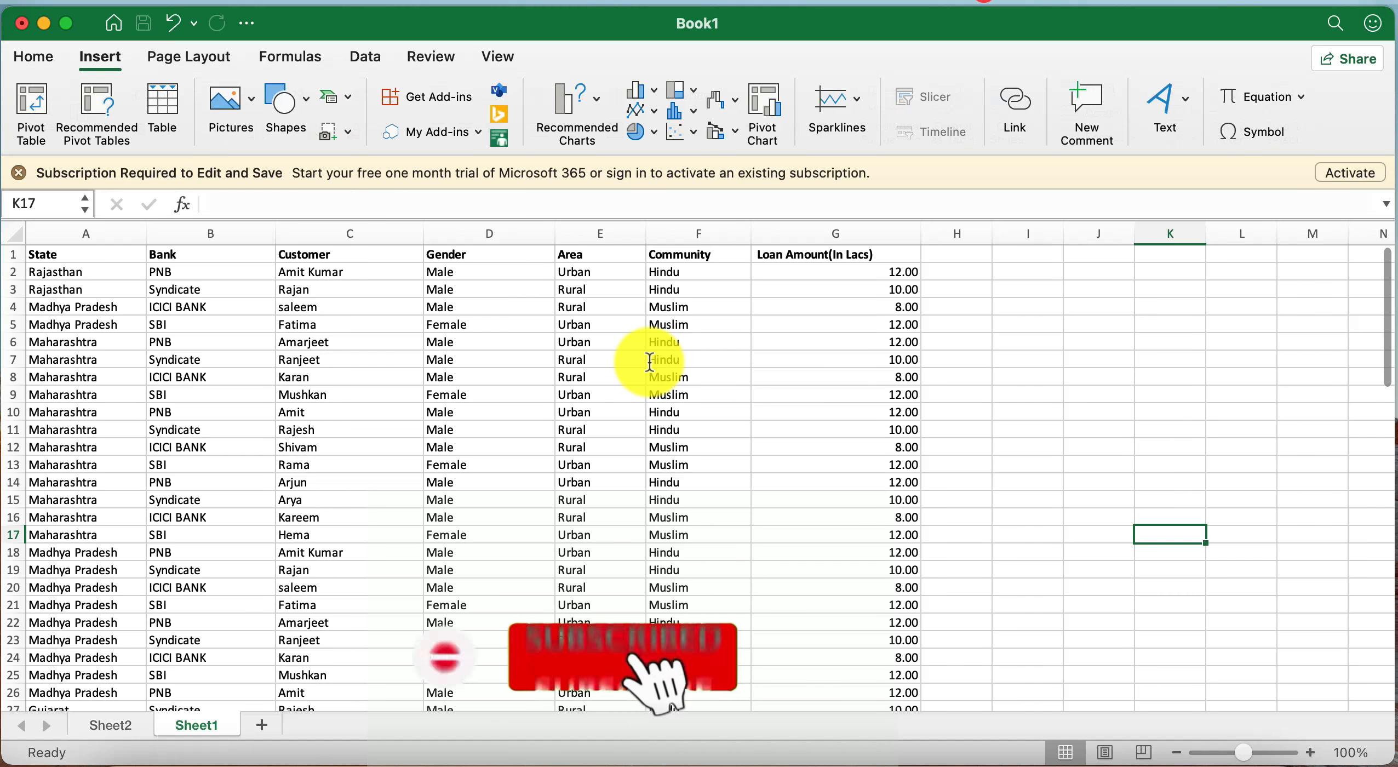